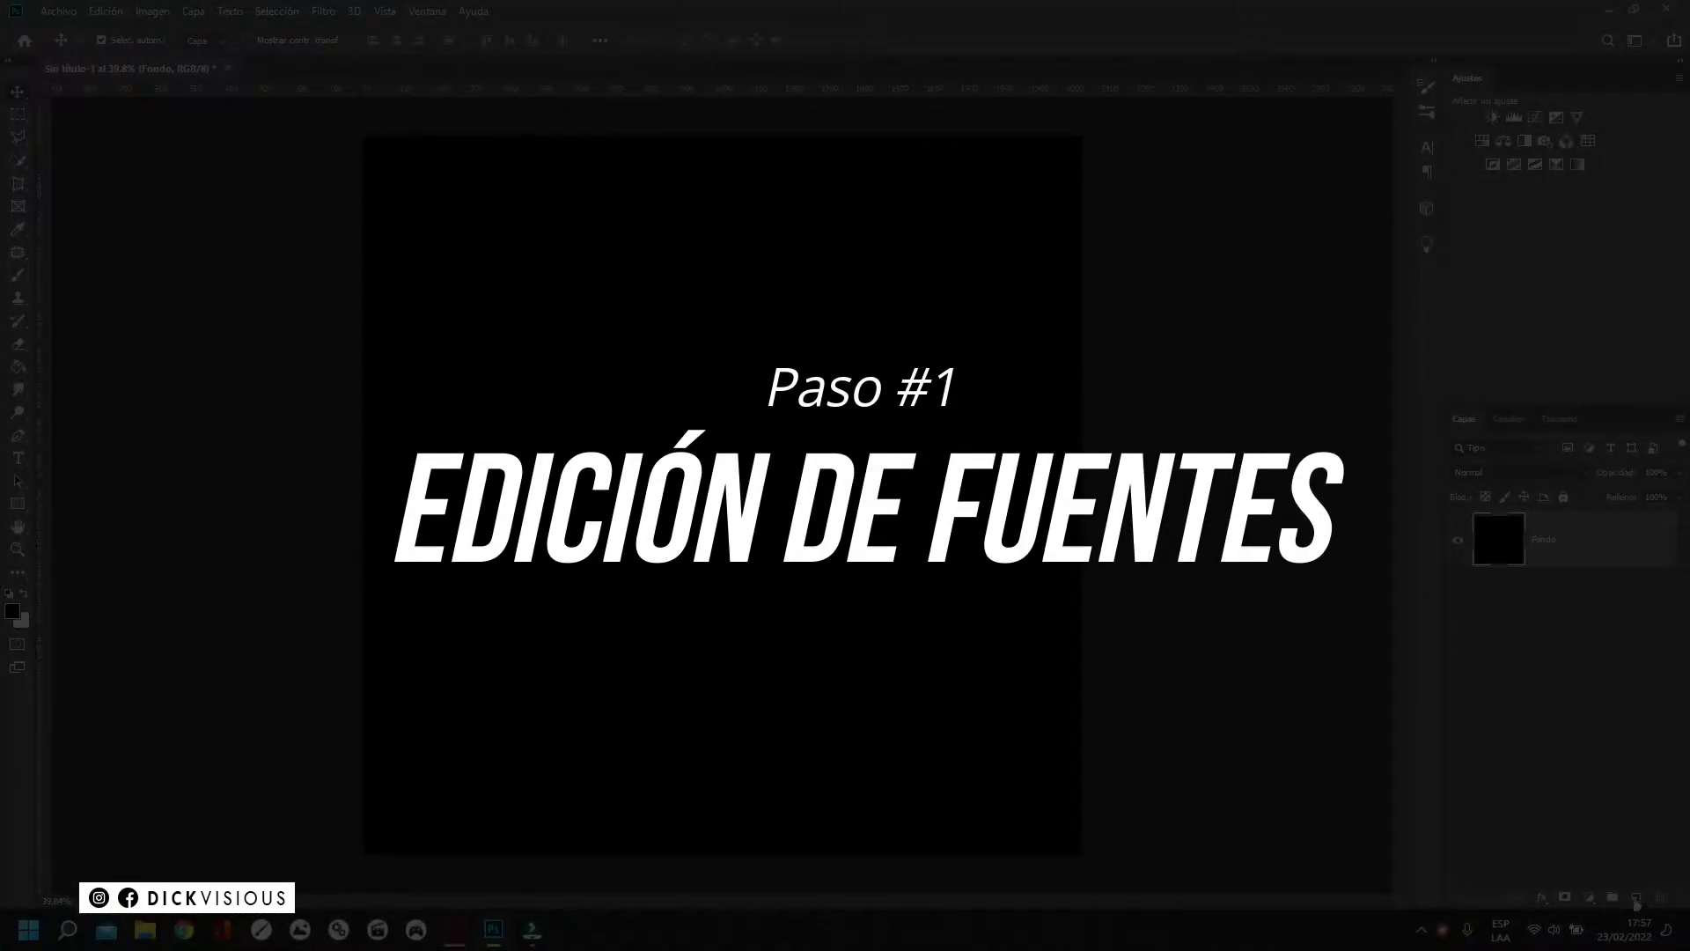
- Replace the placeholder text with FUCK, and change a duplicate line below it to DAYS
click(611, 437)
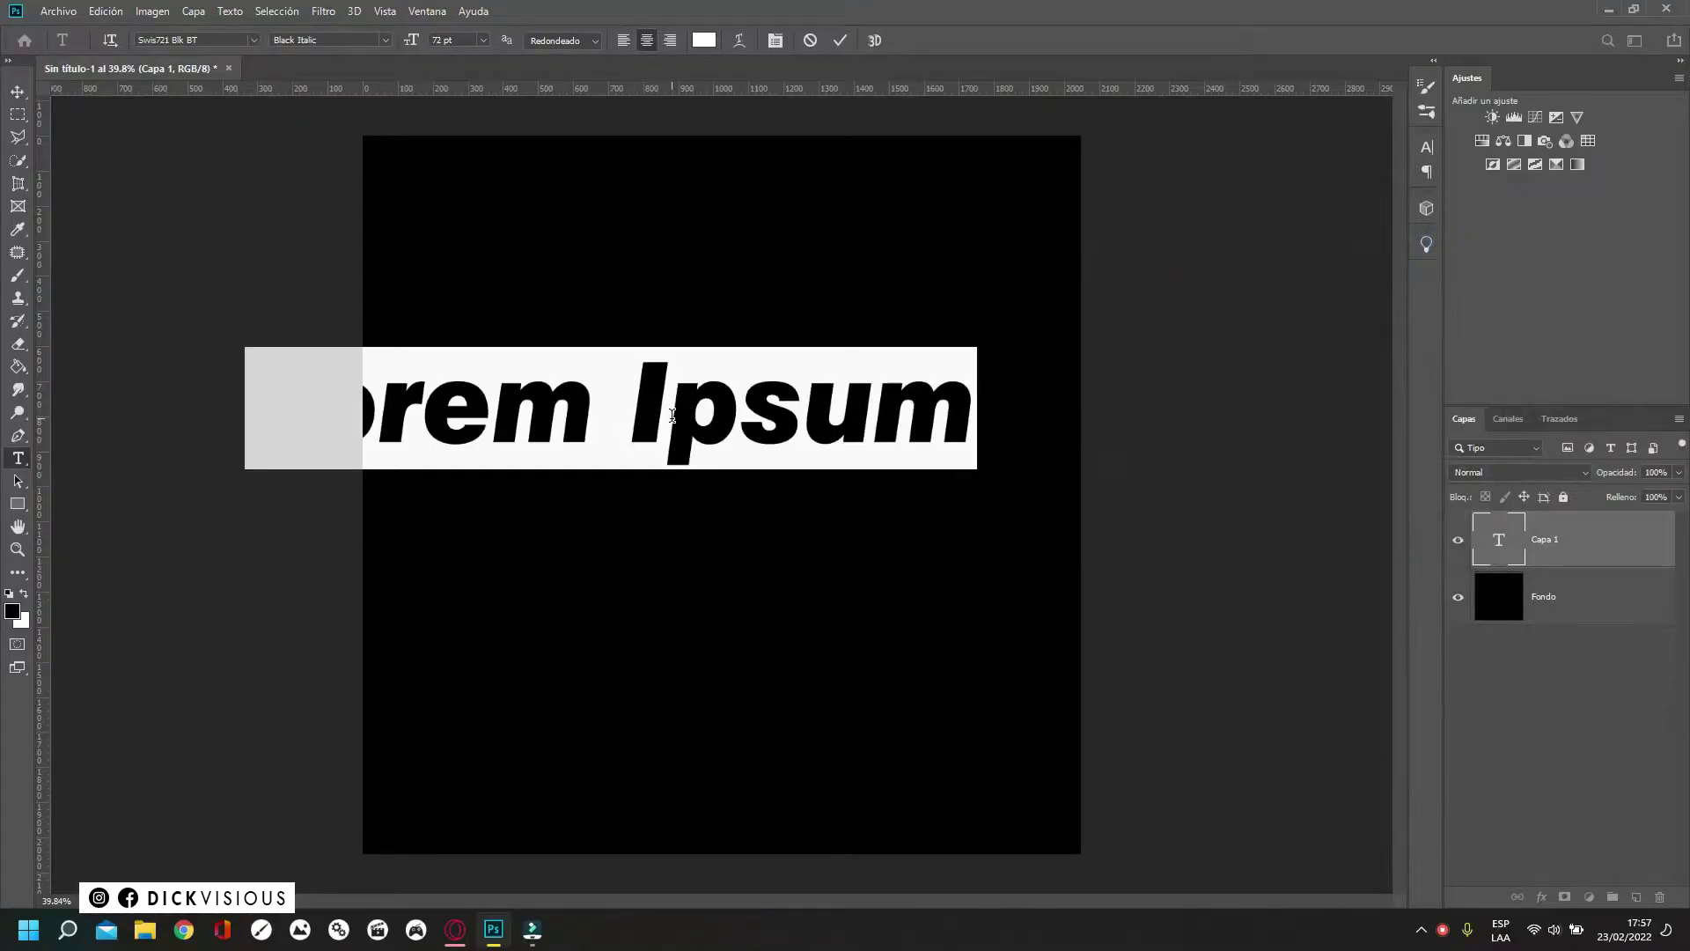
mouse_move(686, 423)
mouse_down()
mouse_move(813, 490)
mouse_move(860, 567)
mouse_up()
double_click(813, 490)
text(FUCK)
key(ctrl+Return)
double_click(845, 554)
text(DAYS)
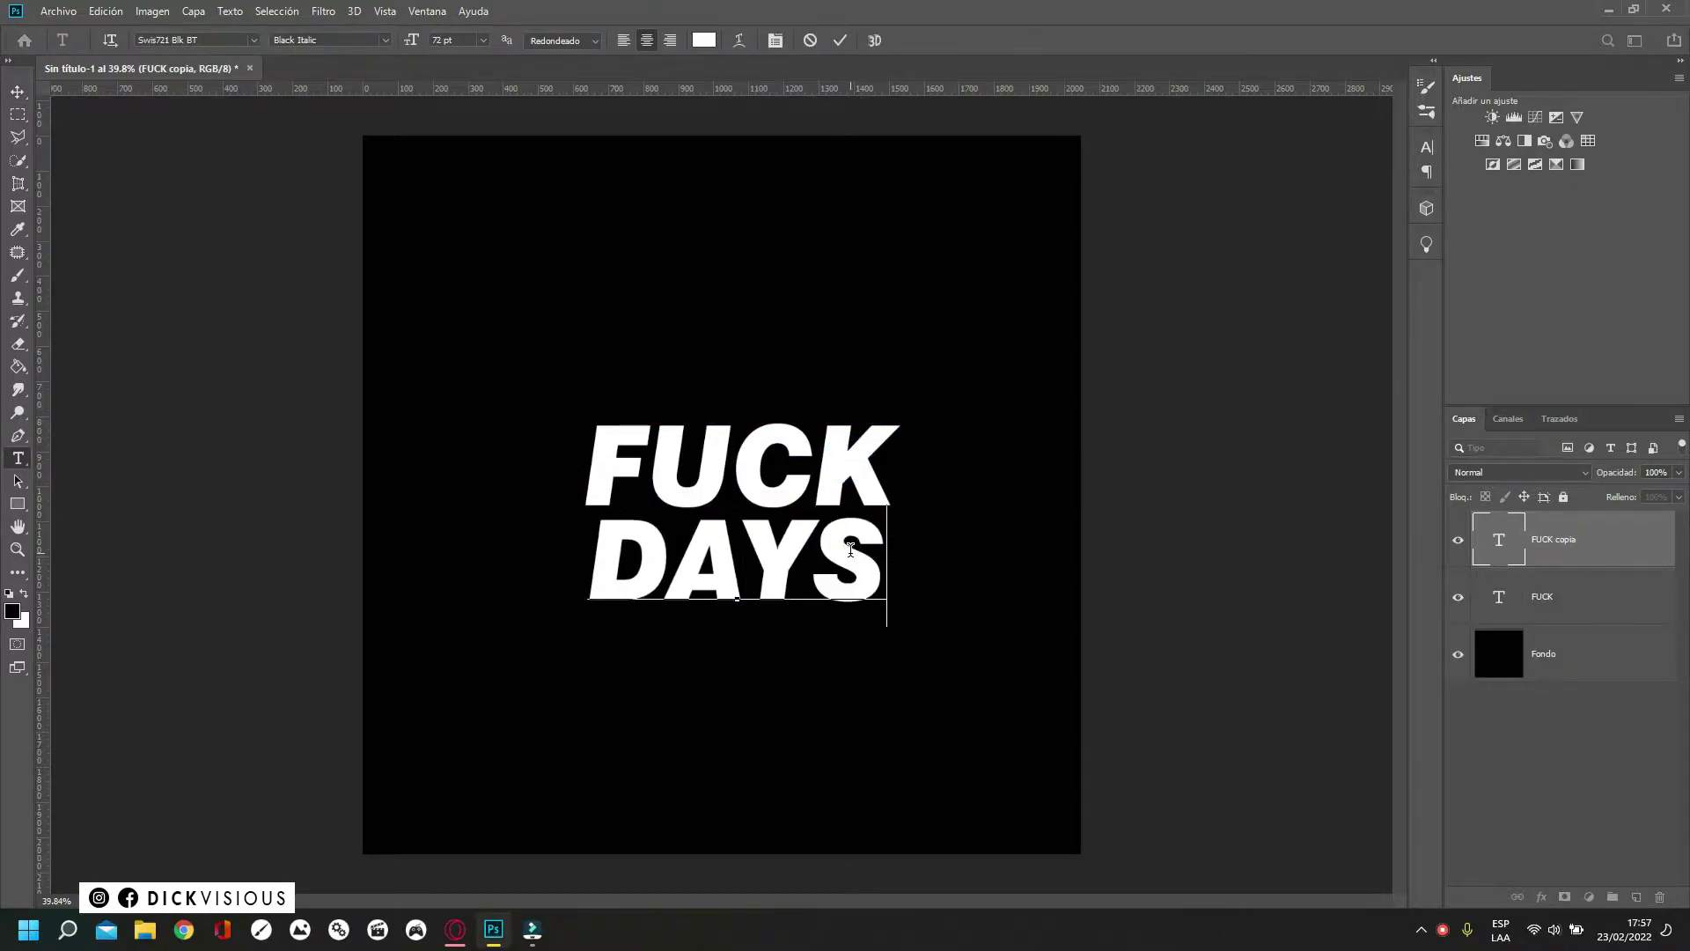
key(ctrl+Return)
- Move FUCK and DAYS together near the canvas centre and rasterize both text layers
click(841, 557)
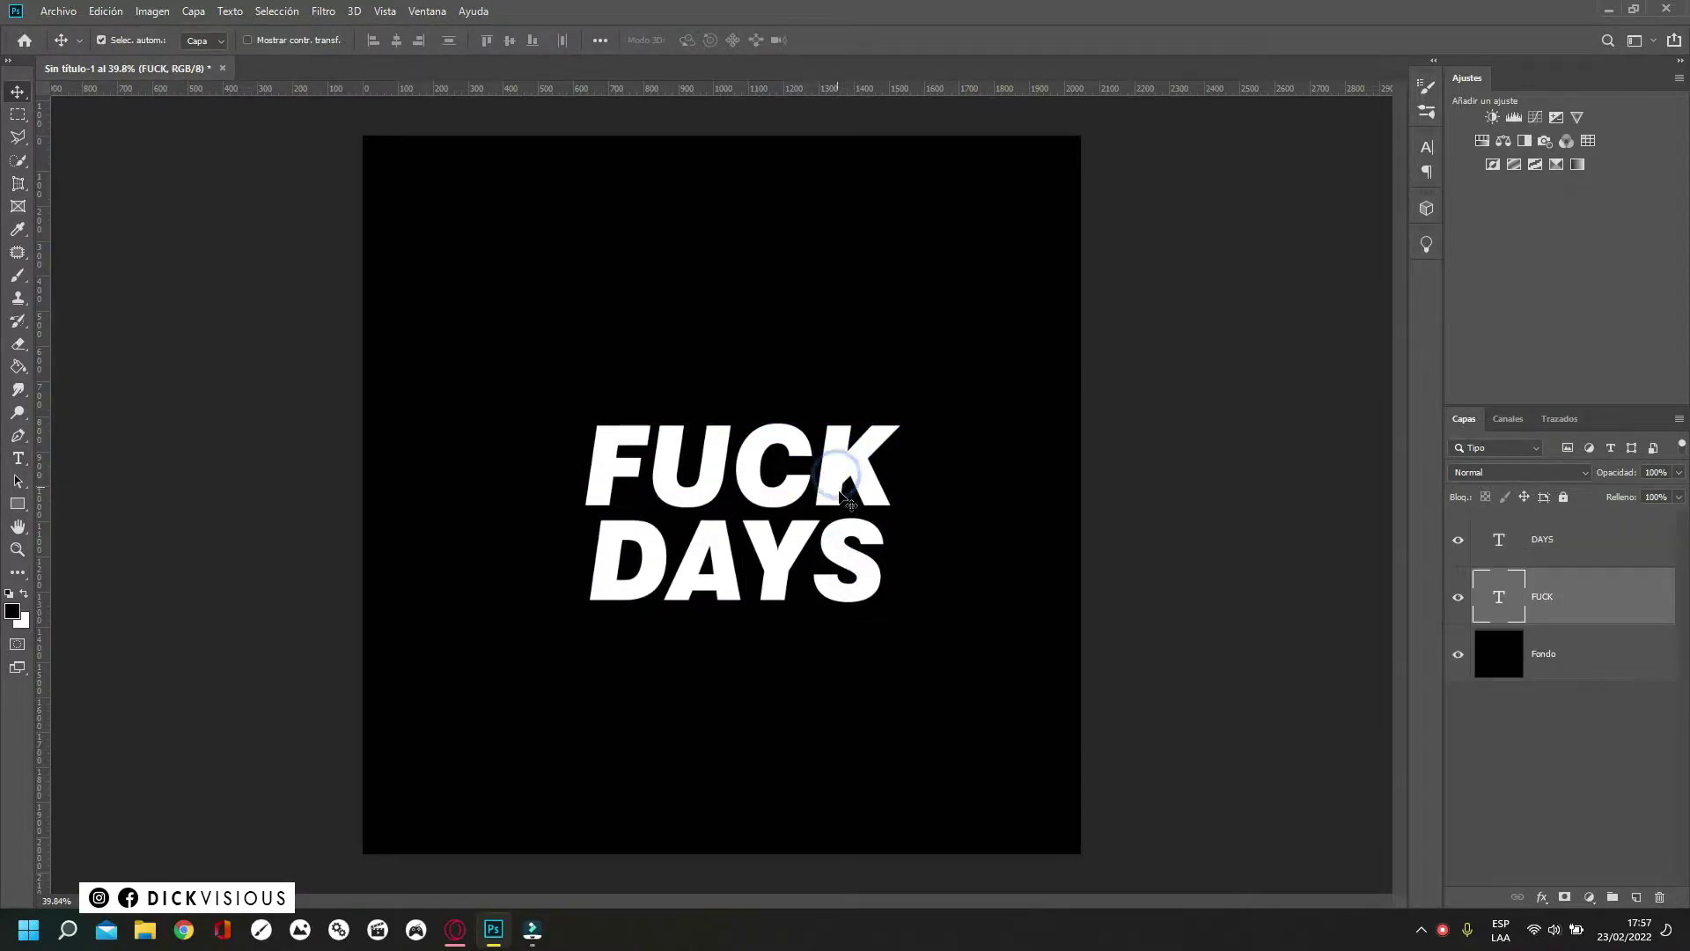
shift+click(850, 547)
drag(852, 570, 823, 528)
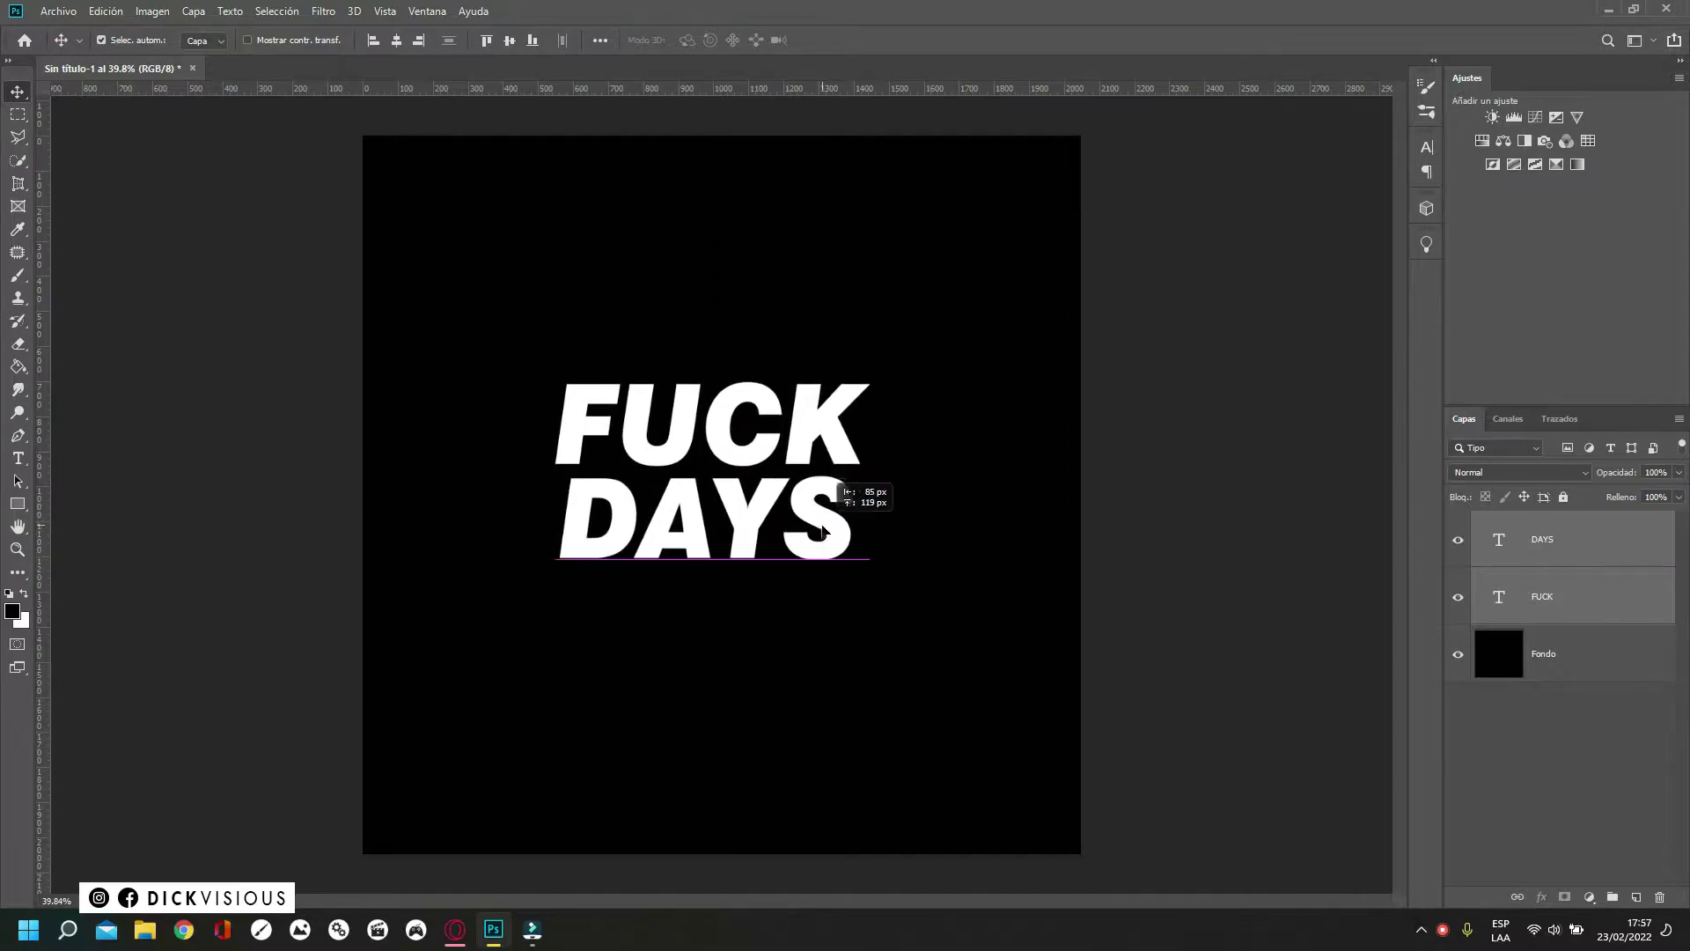
right_click(1566, 539)
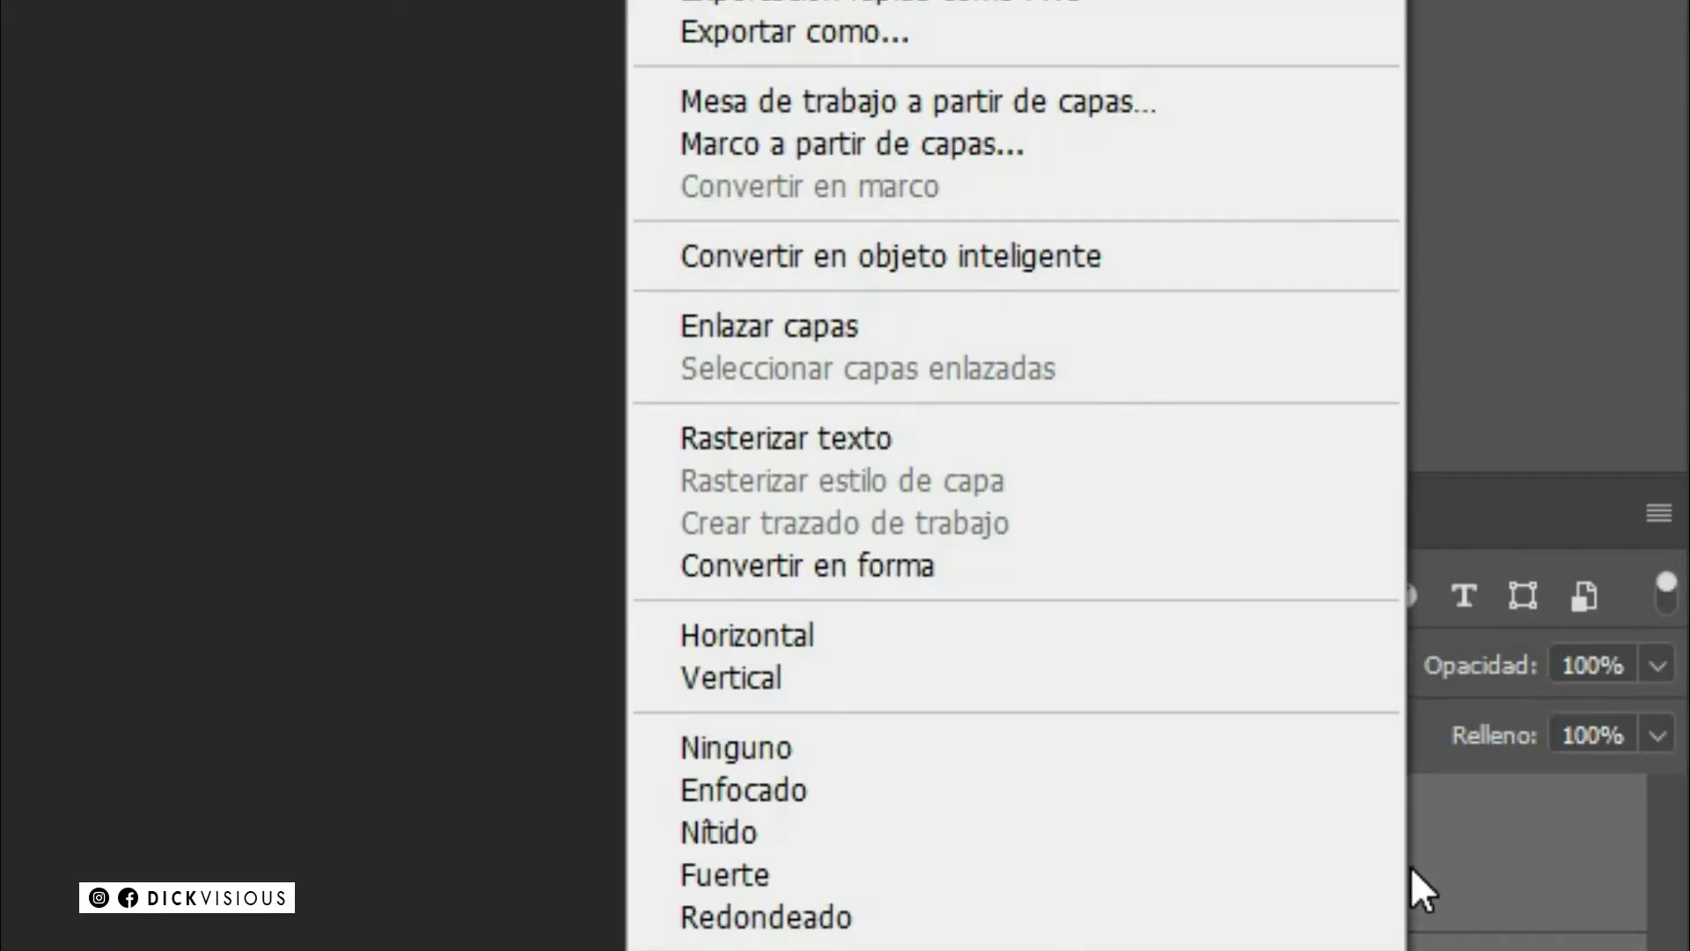
click(937, 438)
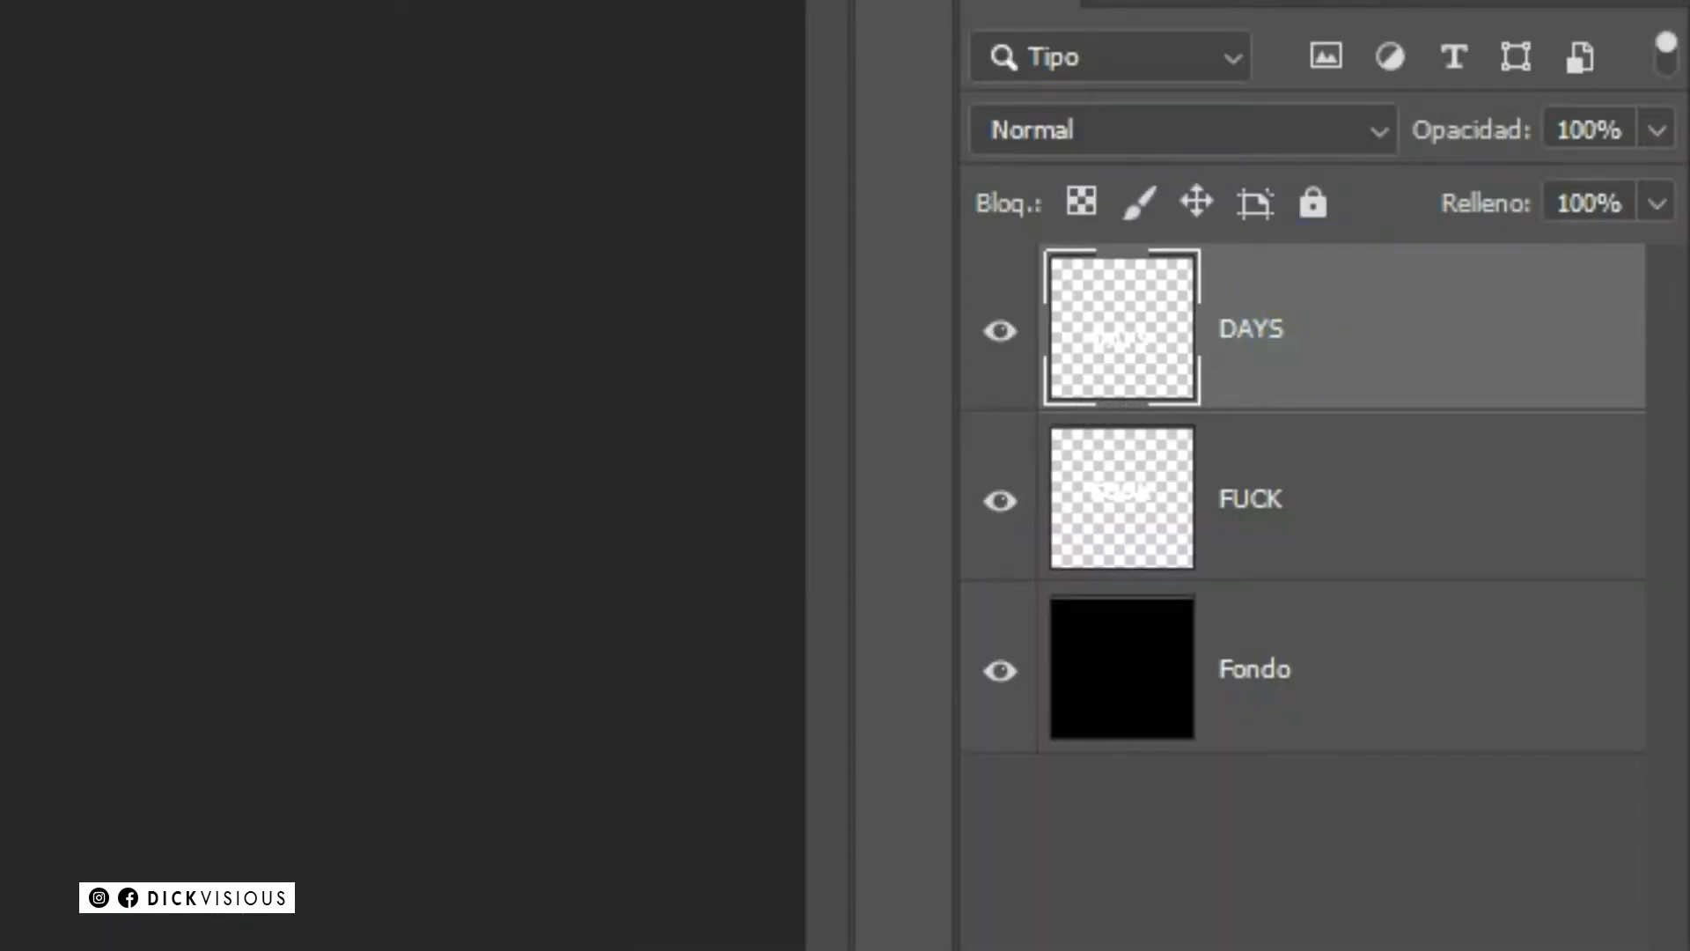
key(alt+bracketleft)
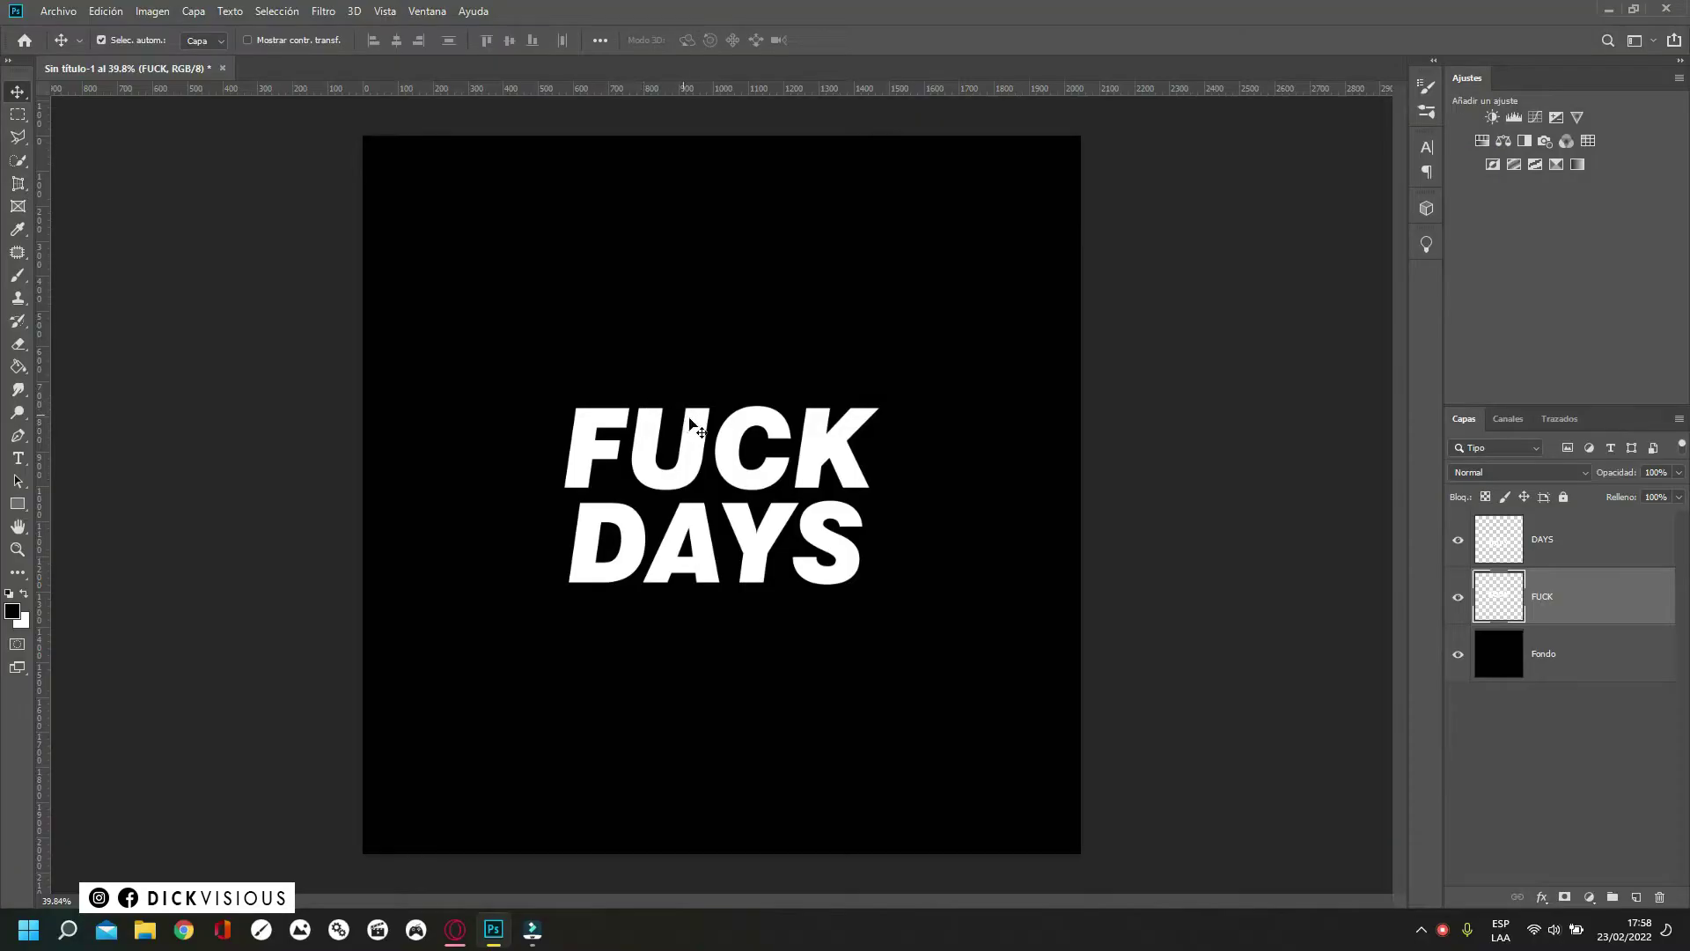
- Lasso U and C from FUCK and A and Y from DAYS, copying each pair onto a new layer
scroll(720, 453, up, 2)
scroll(720, 453, up, 2)
scroll(720, 452, up, 2)
scroll(721, 452, down, 1)
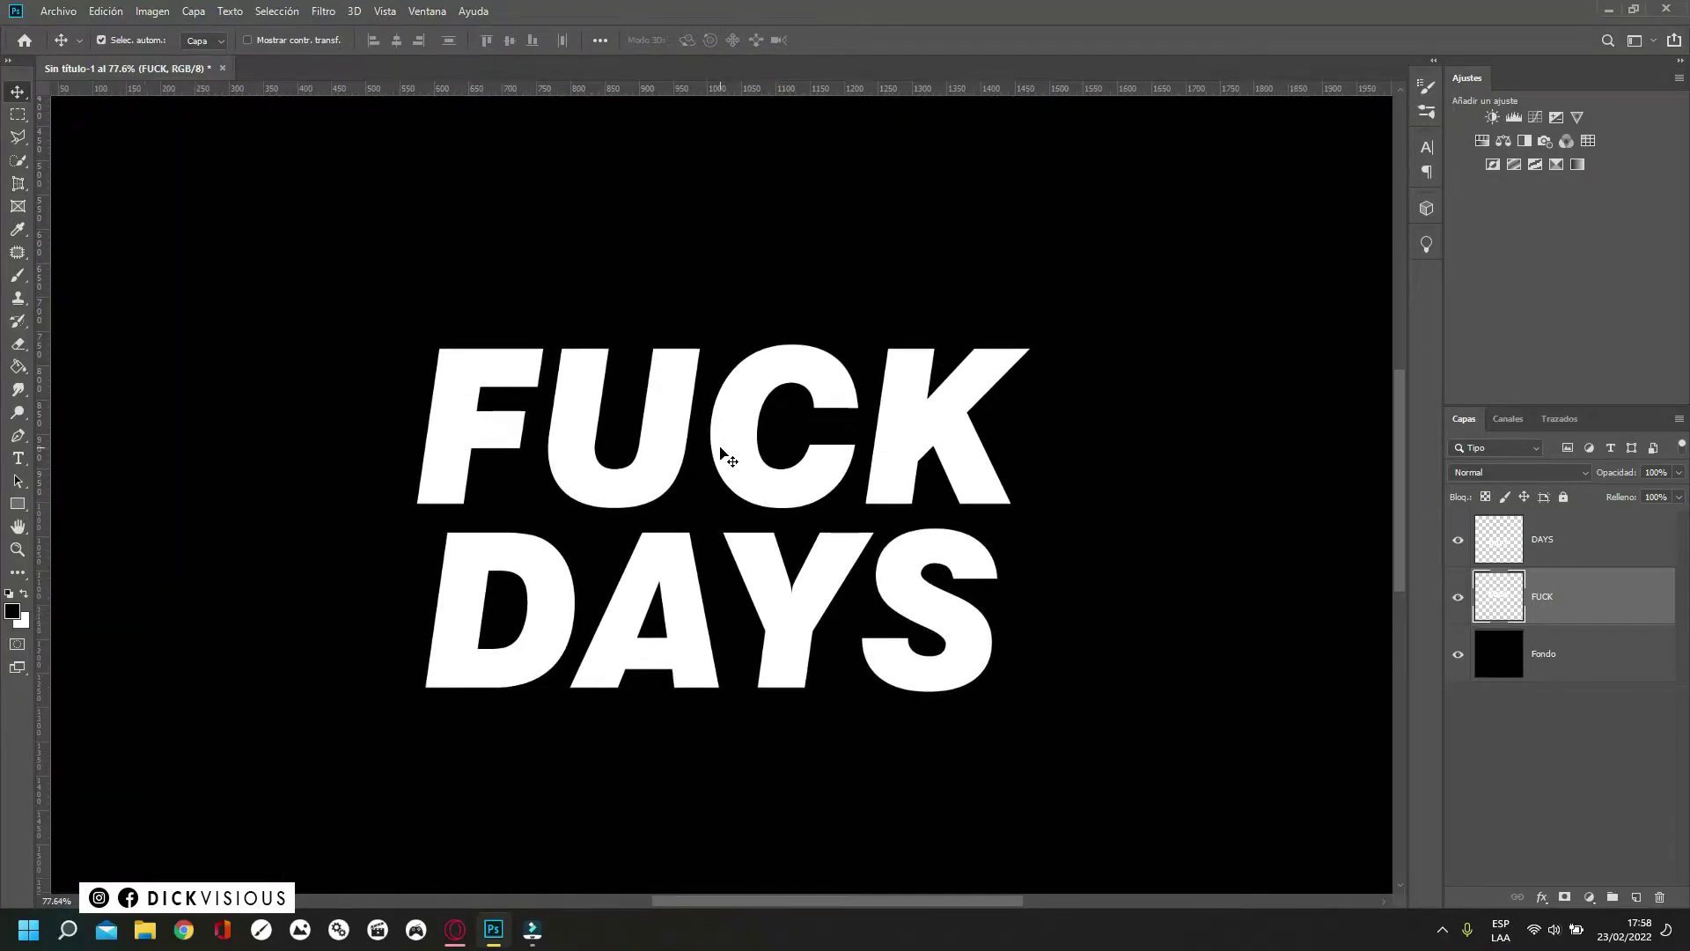
key(l)
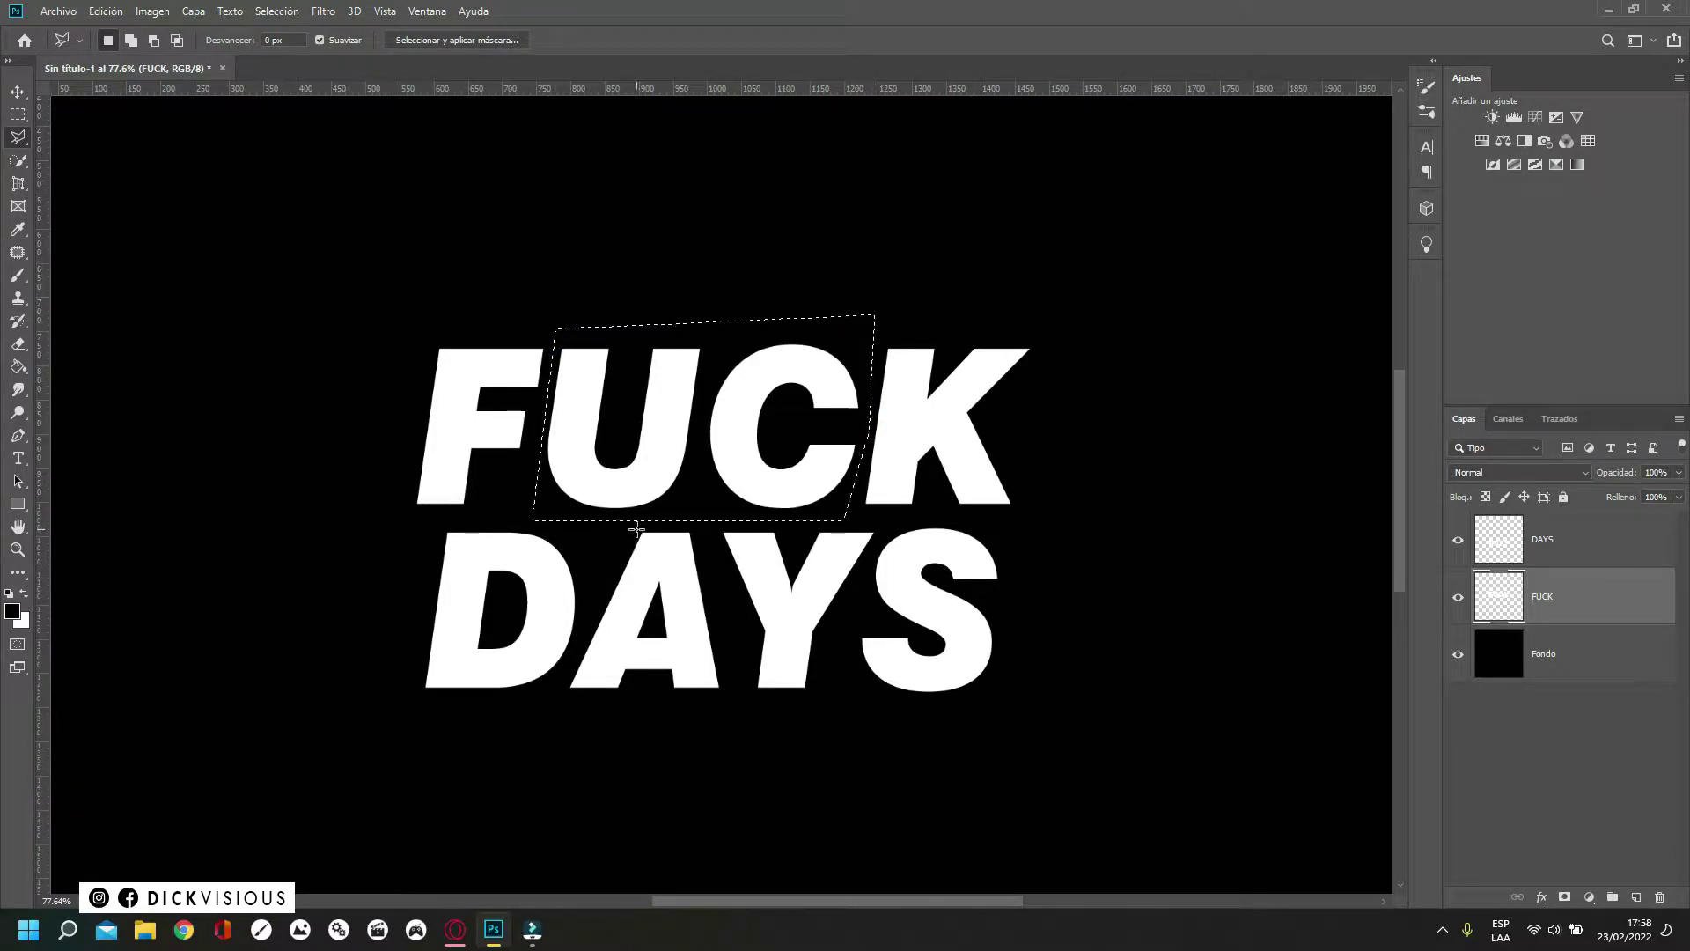
click(1604, 599)
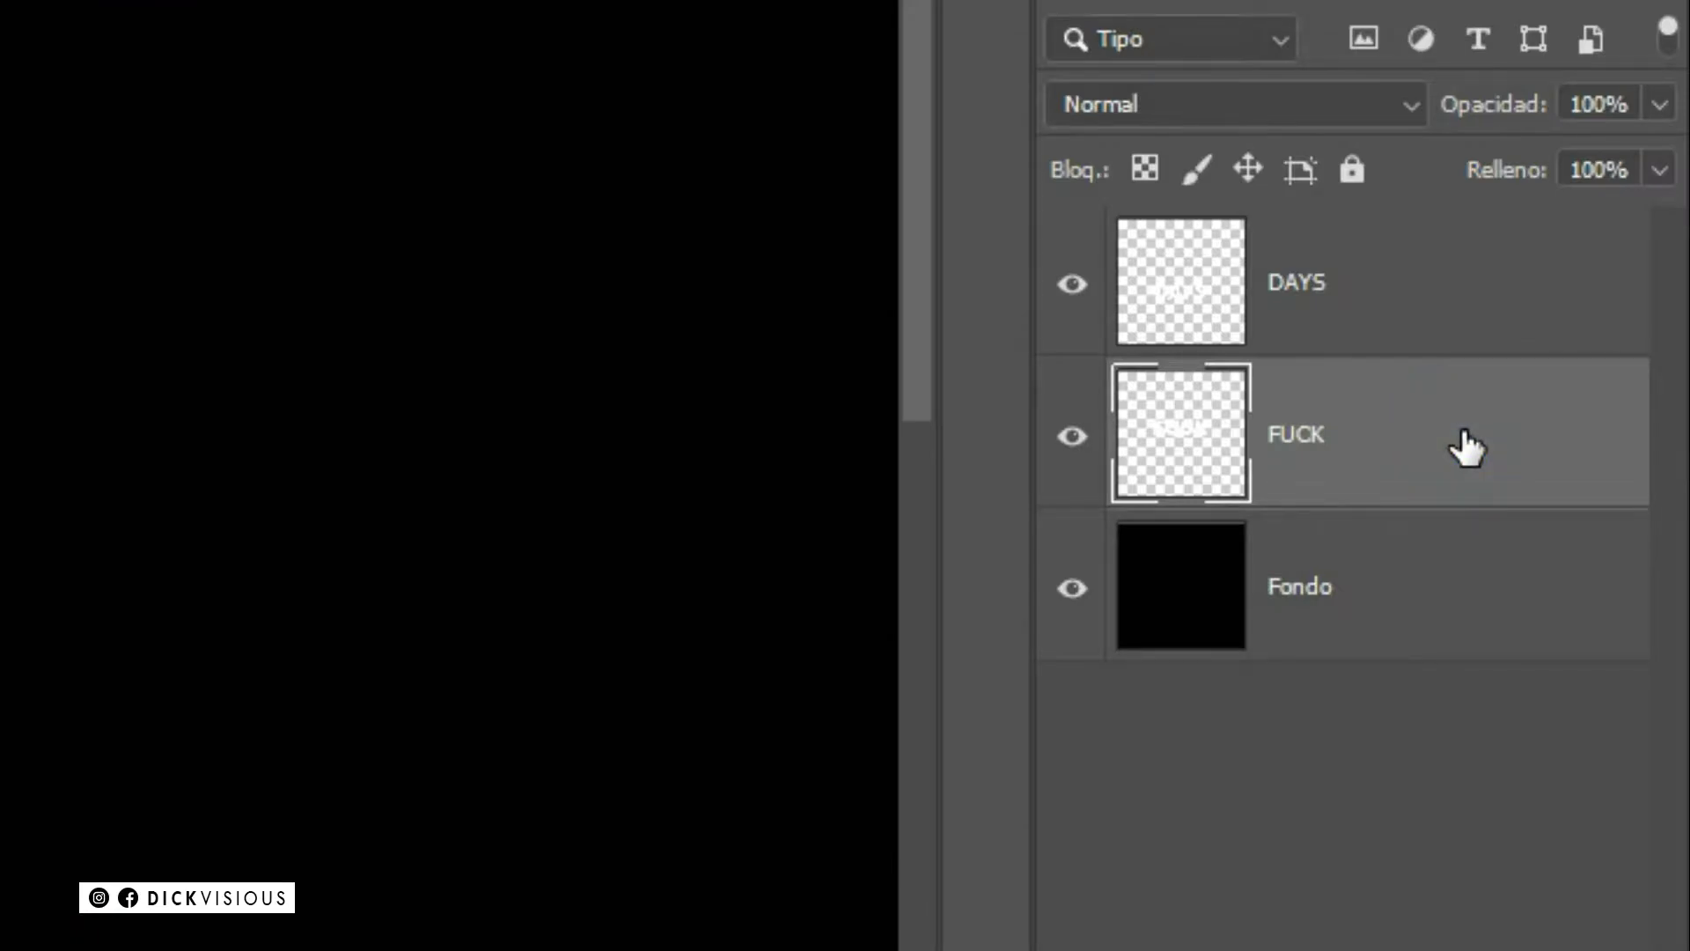
key(ctrl+j)
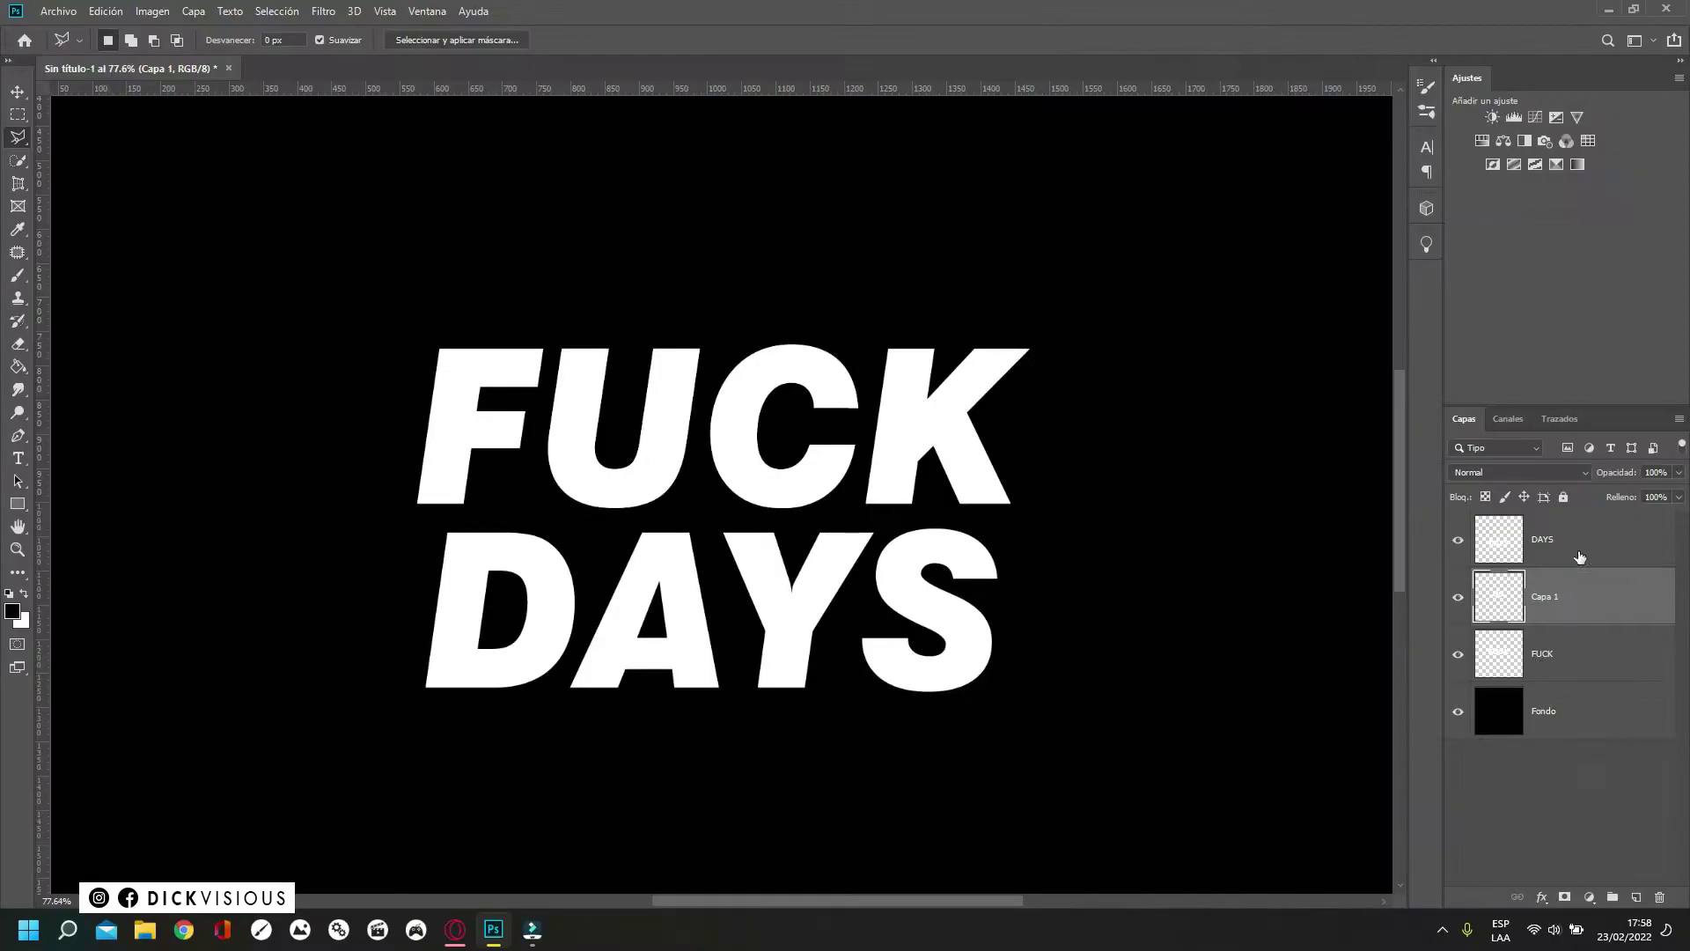
click(1580, 555)
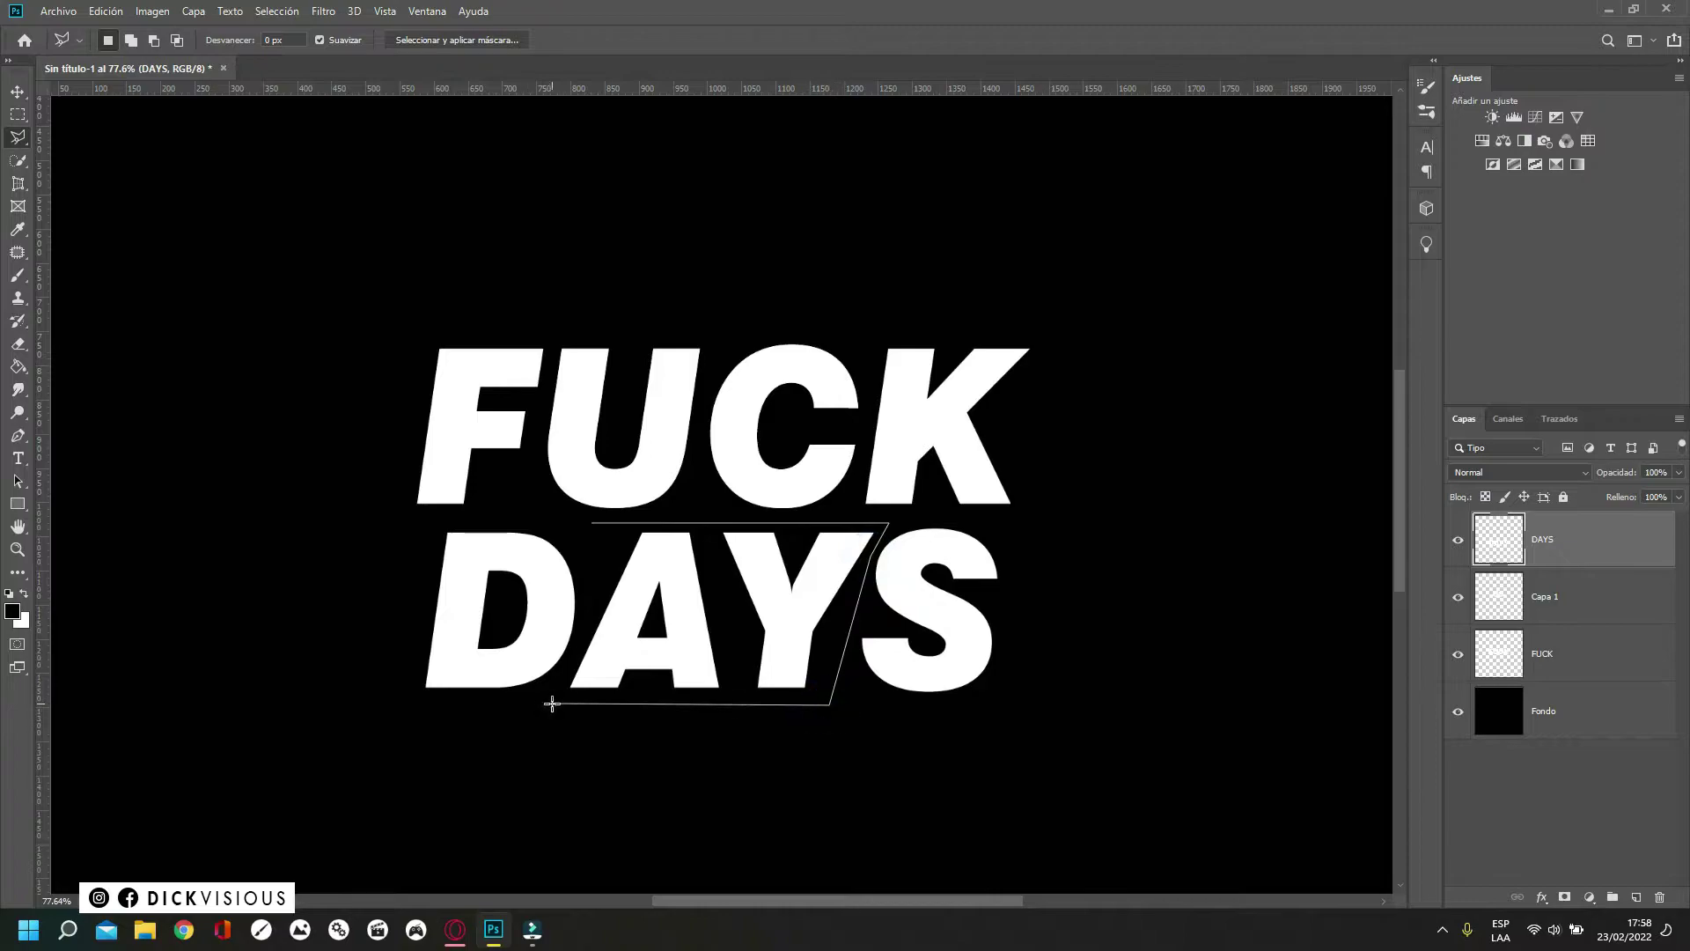
key(ctrl+j)
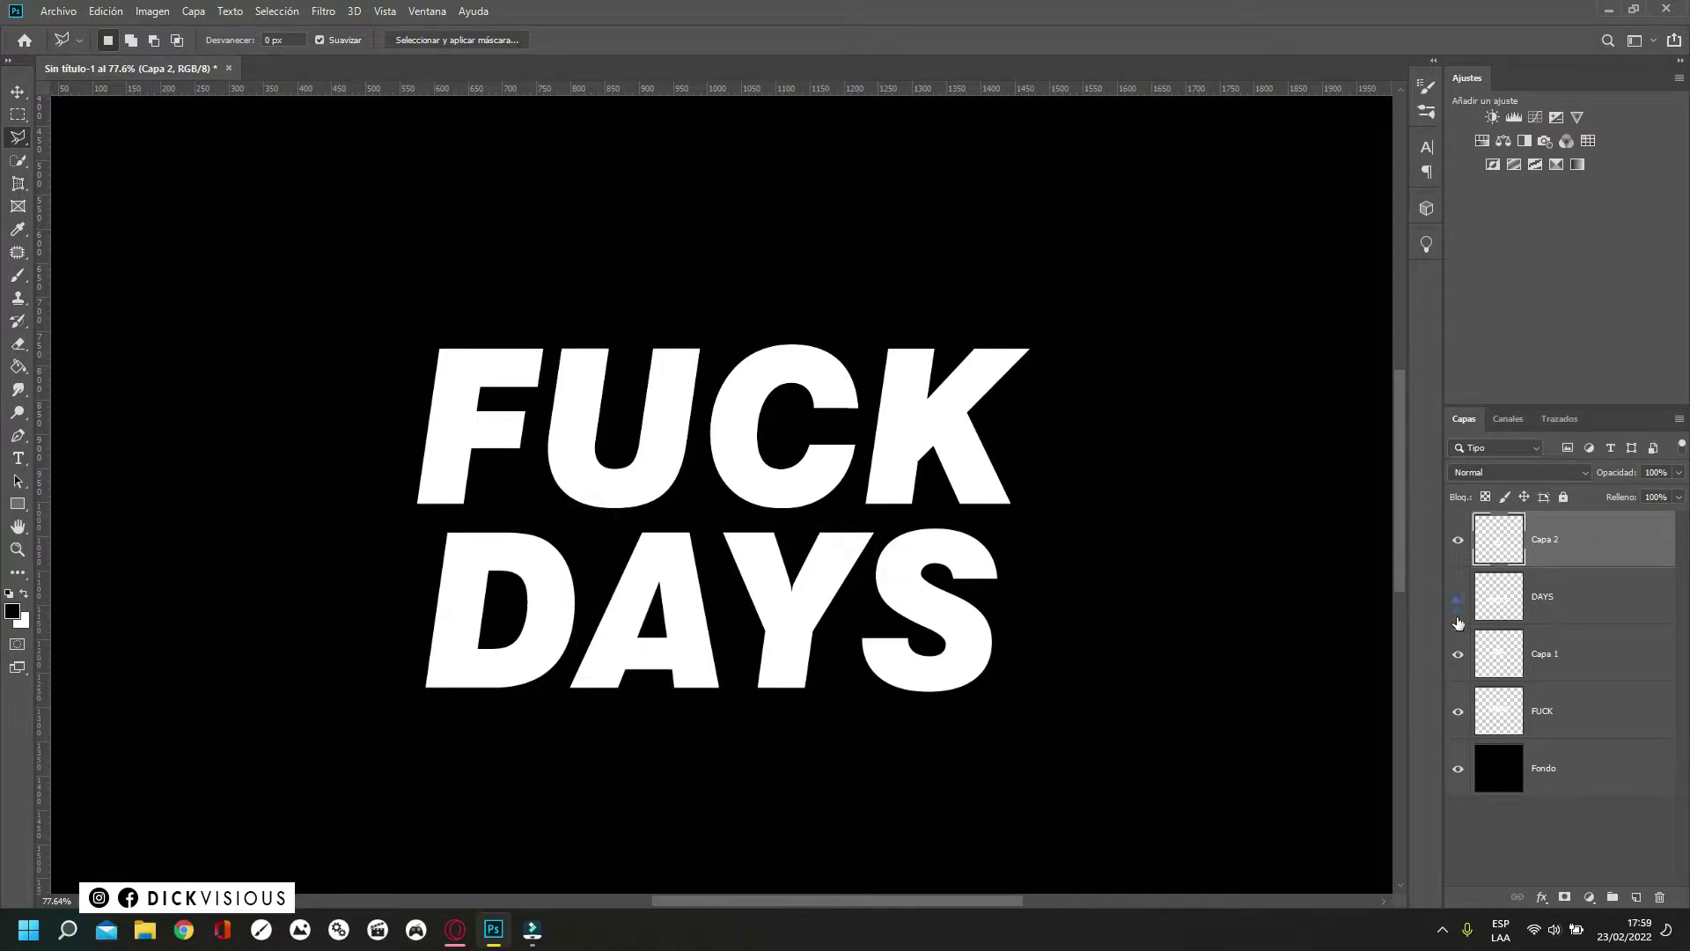
- Expand the selection by 2 pixels and check the copied letter layers by toggling their visibility
click(1457, 598)
click(1458, 710)
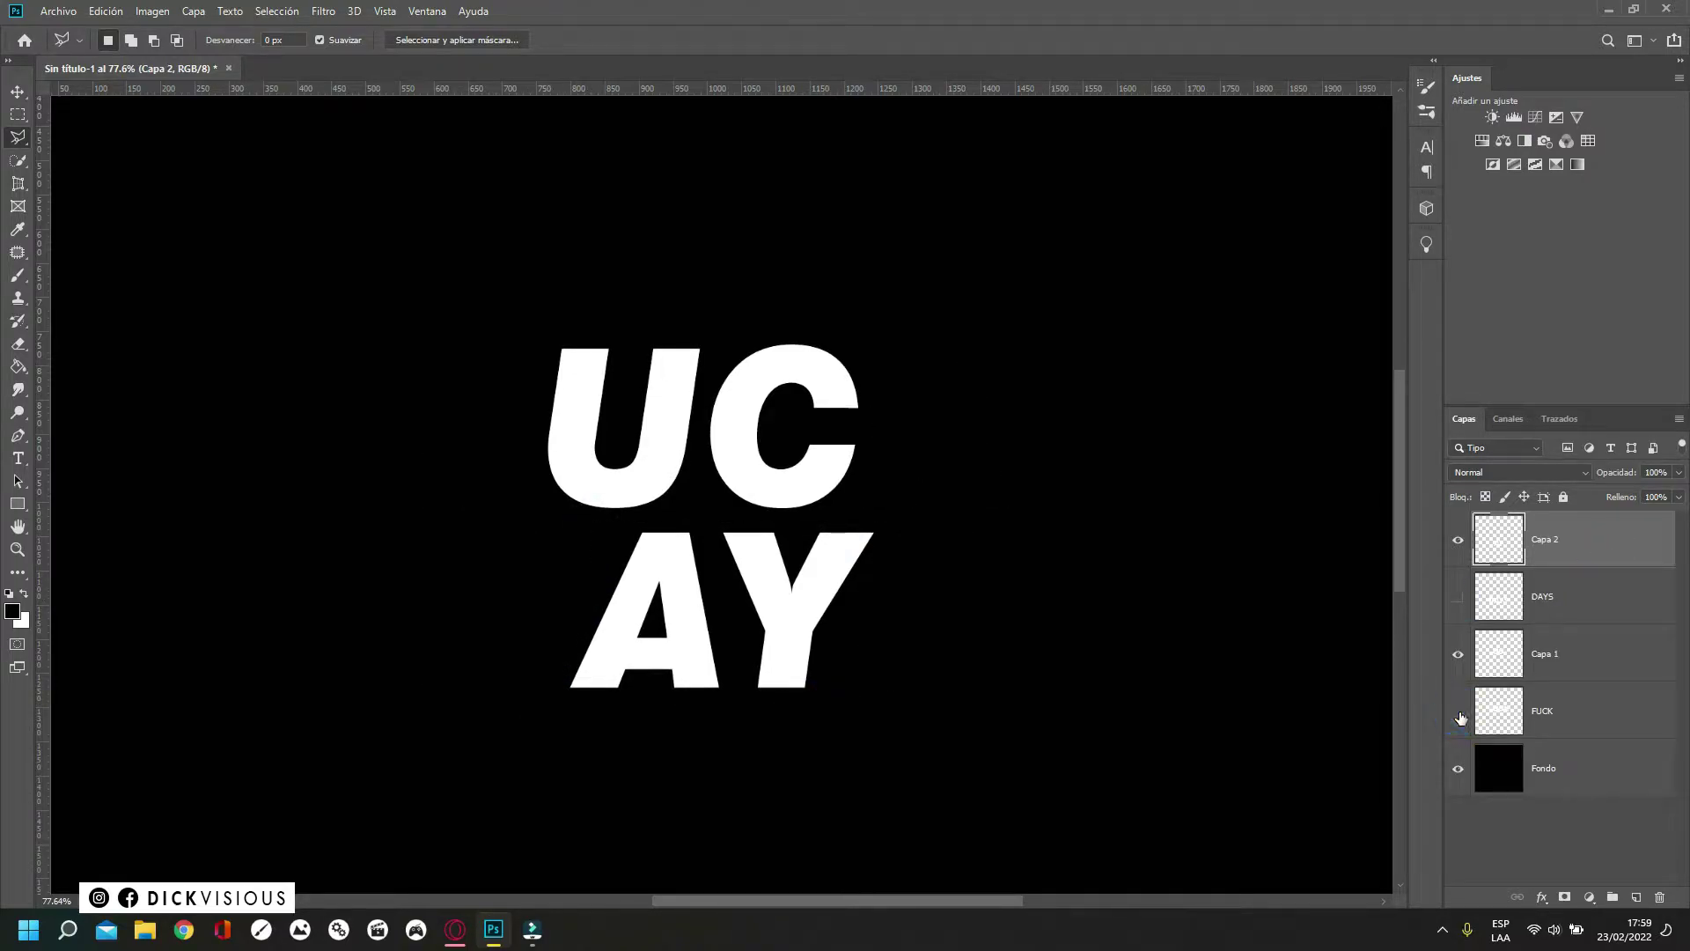
click(1458, 597)
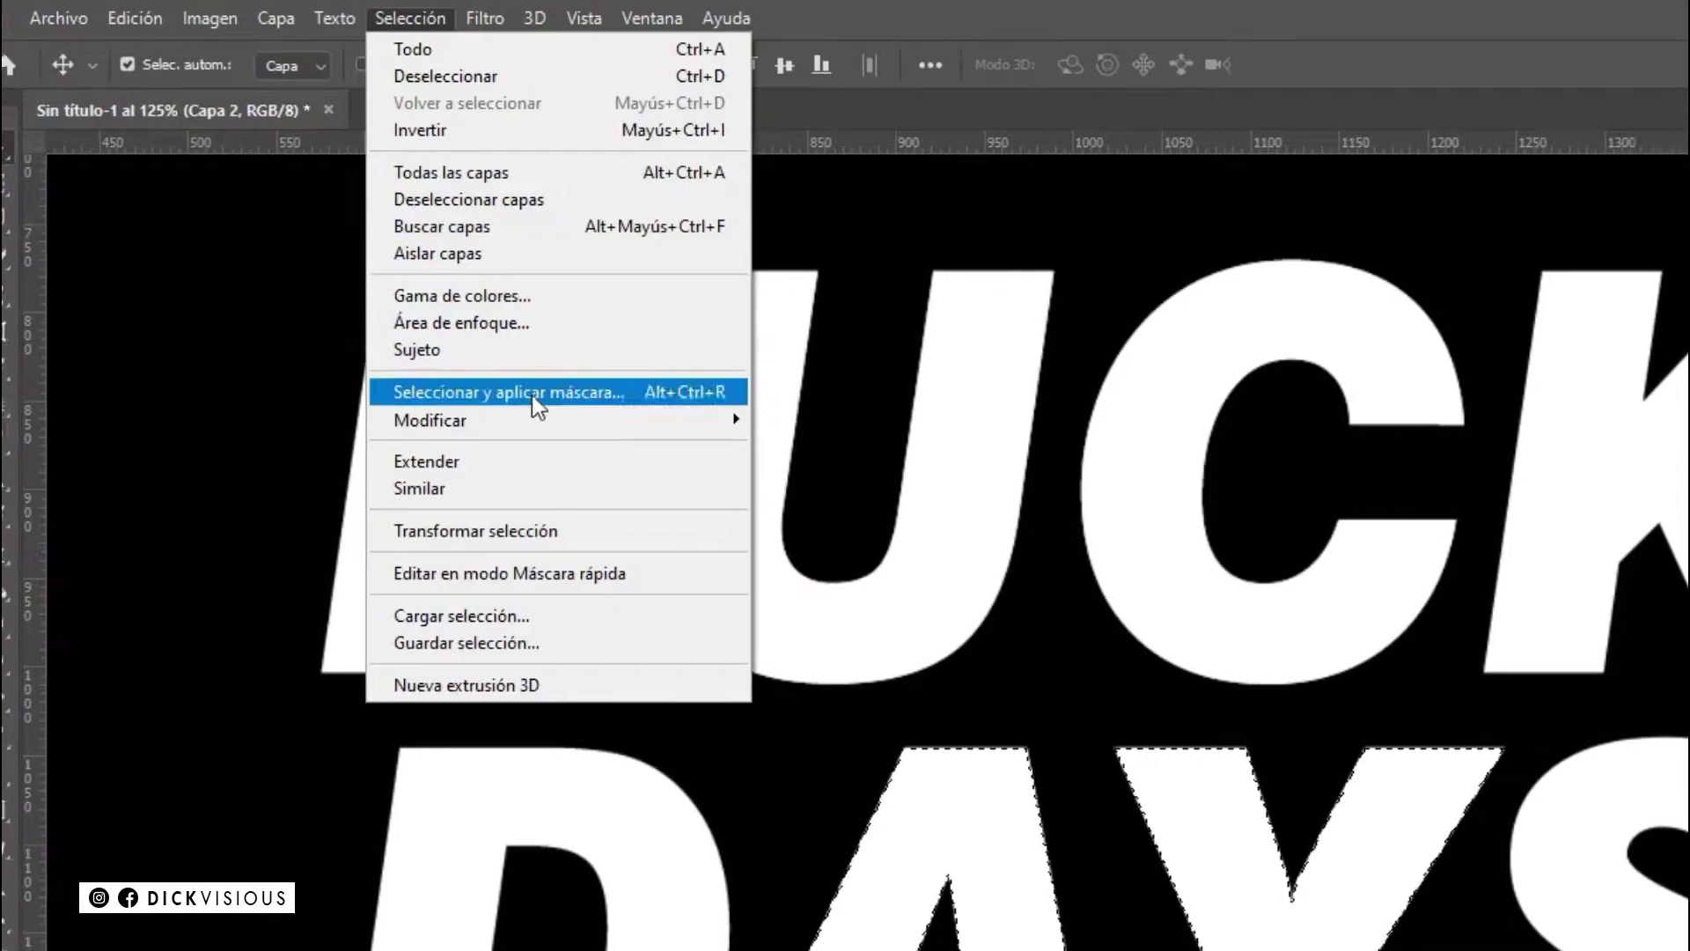
click(748, 473)
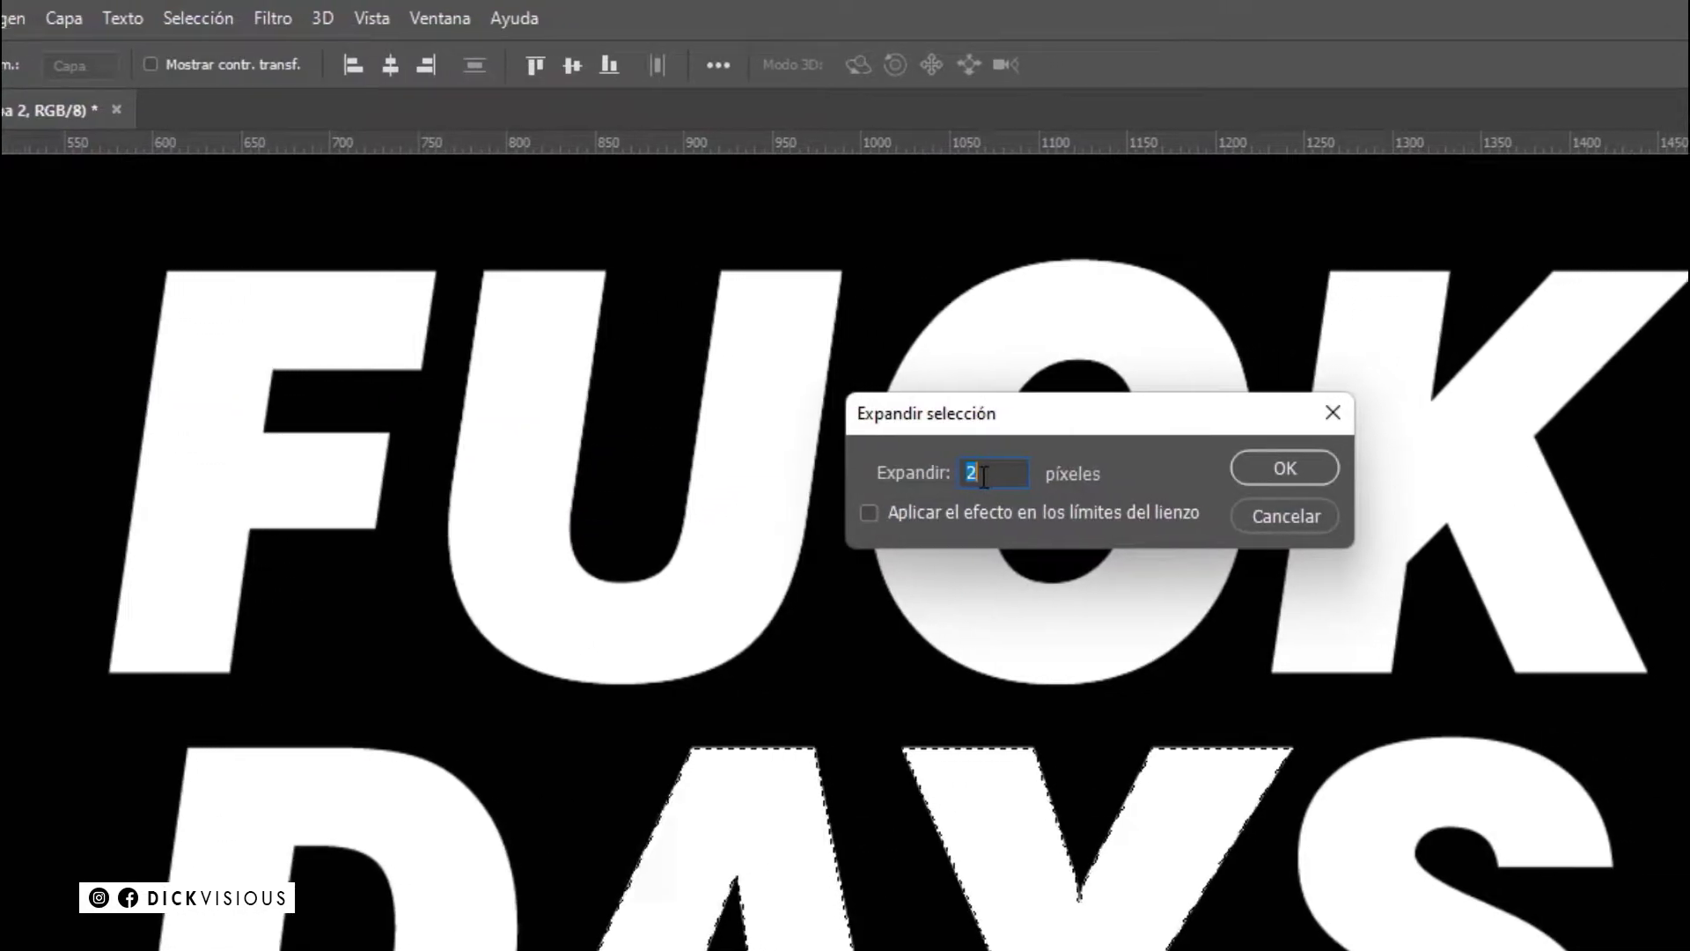
click(1325, 465)
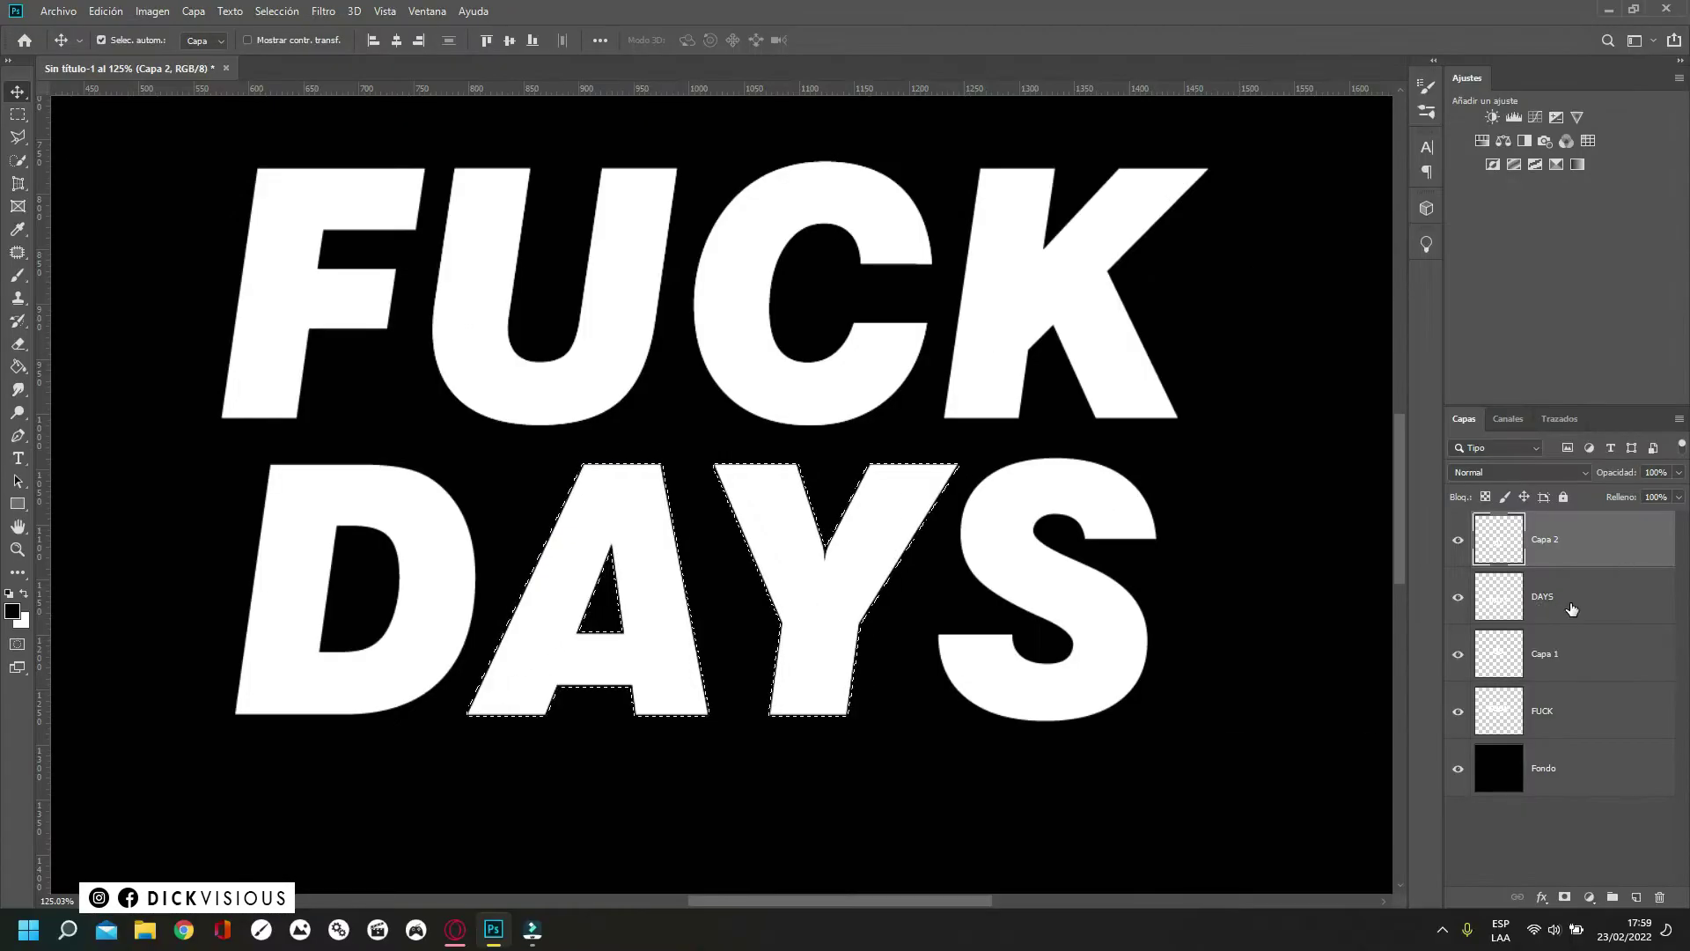
key(e)
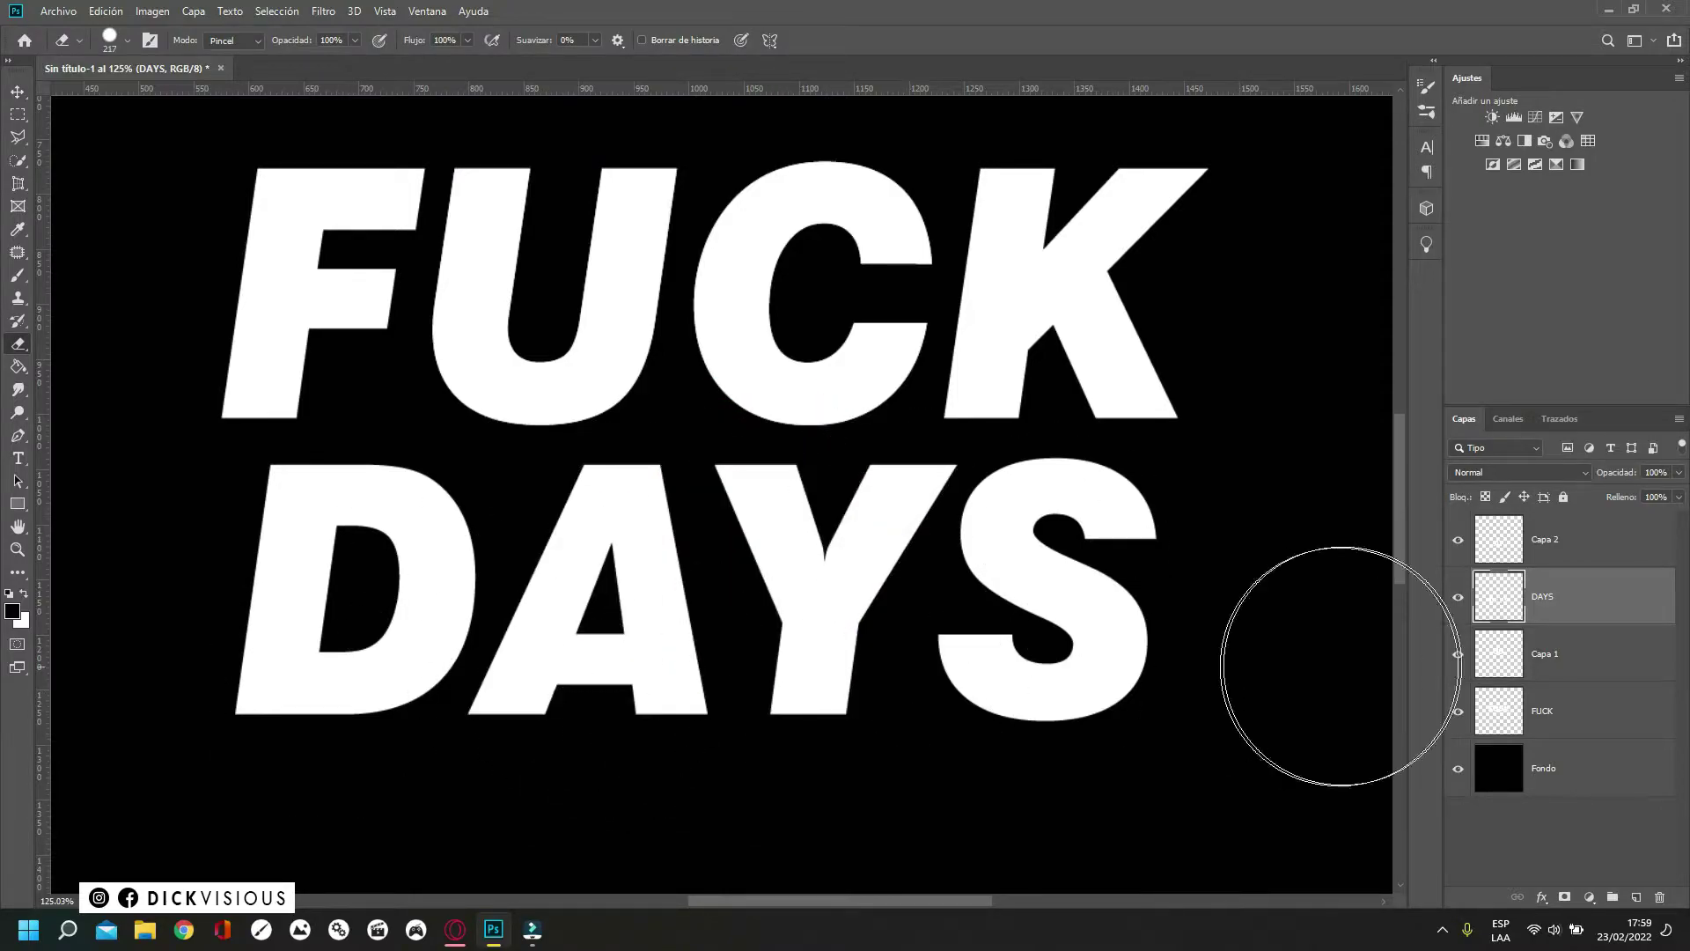
click(1459, 540)
click(1458, 540)
click(1458, 653)
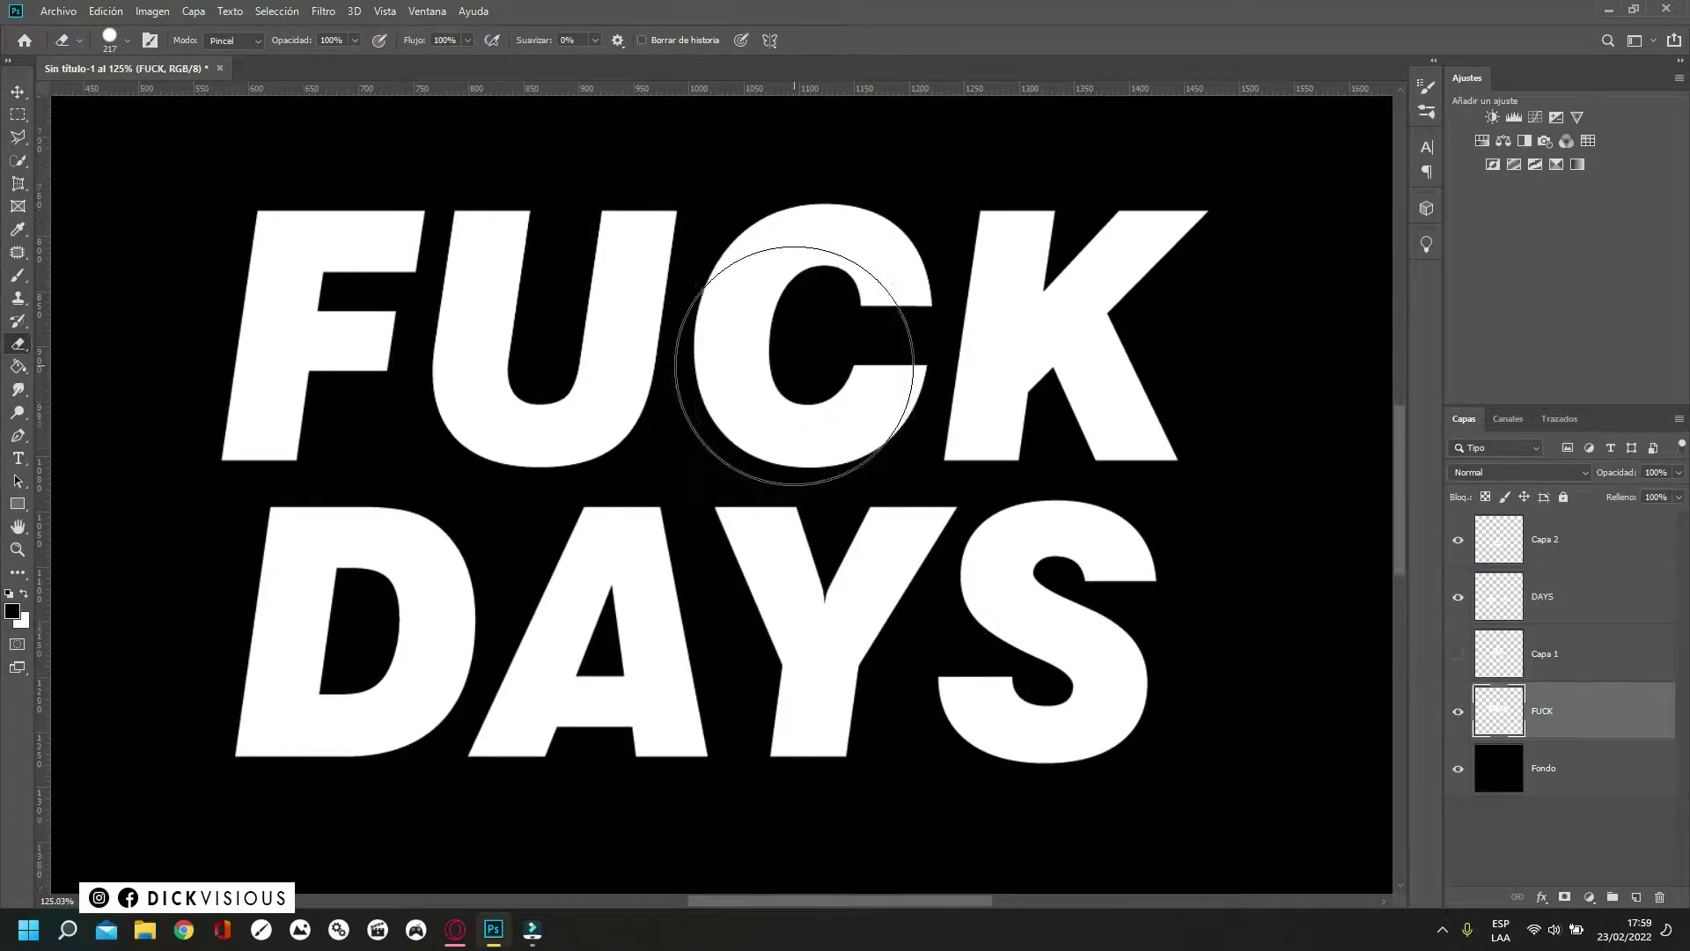
scroll(792, 343, up, 2)
- Expand the U and C selection, delete those letters from FUCK, and hide the U/C copy layer
click(278, 10)
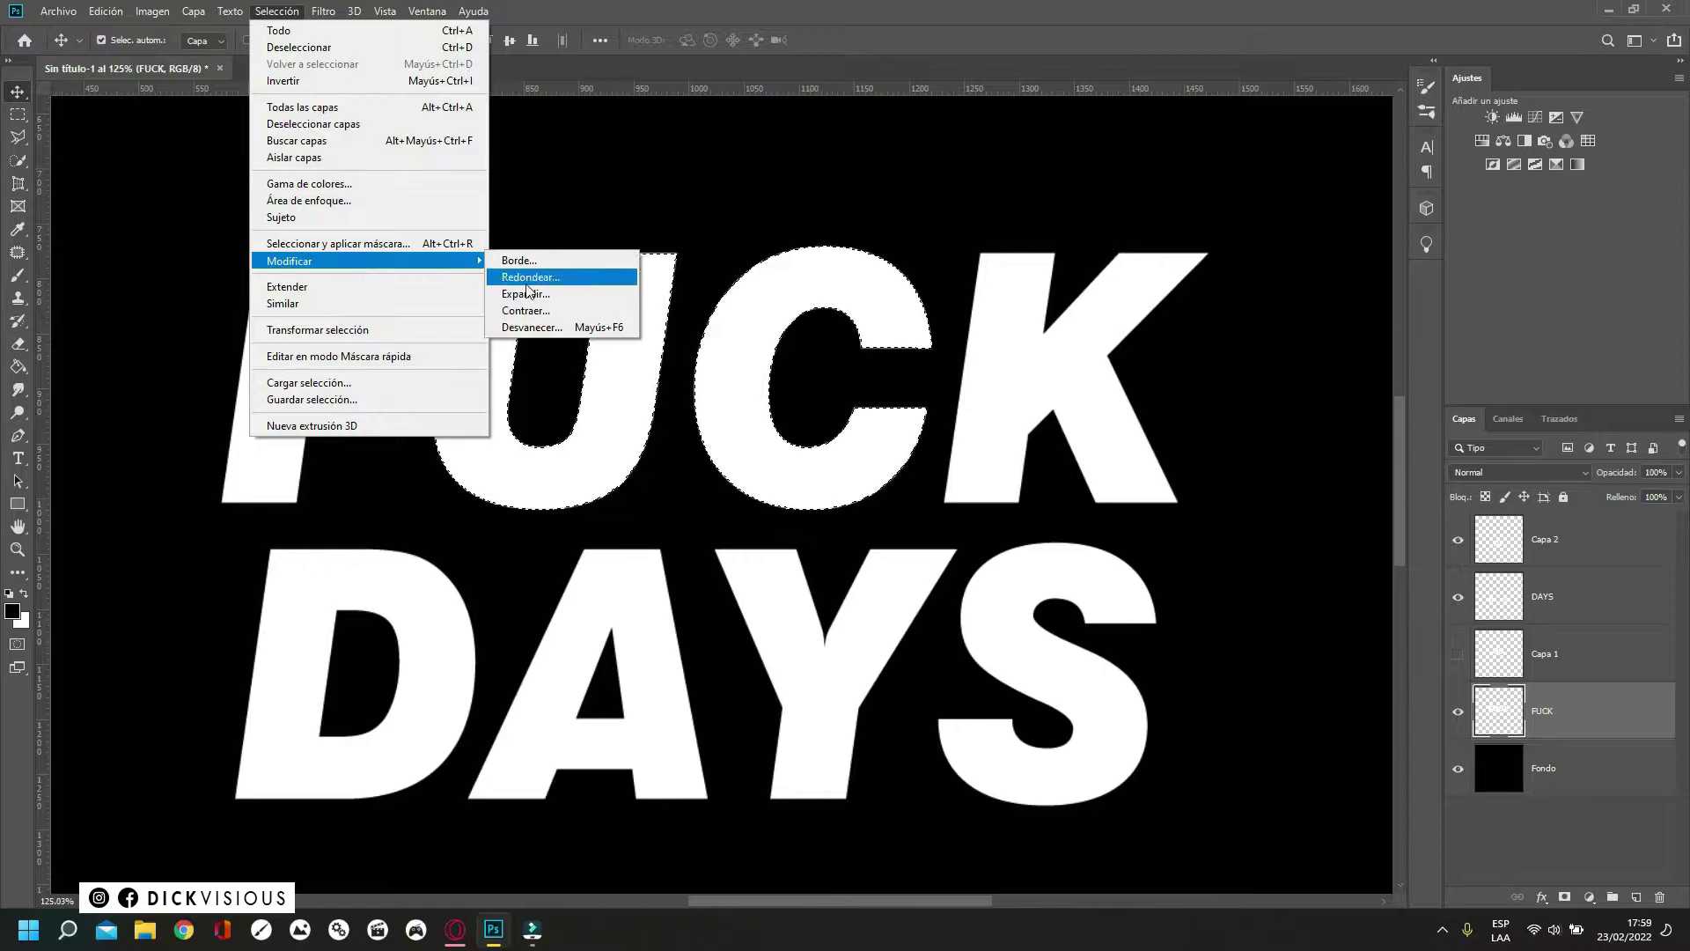
click(566, 283)
key(Return)
key(v)
key(Delete)
key(ctrl+d)
click(1458, 653)
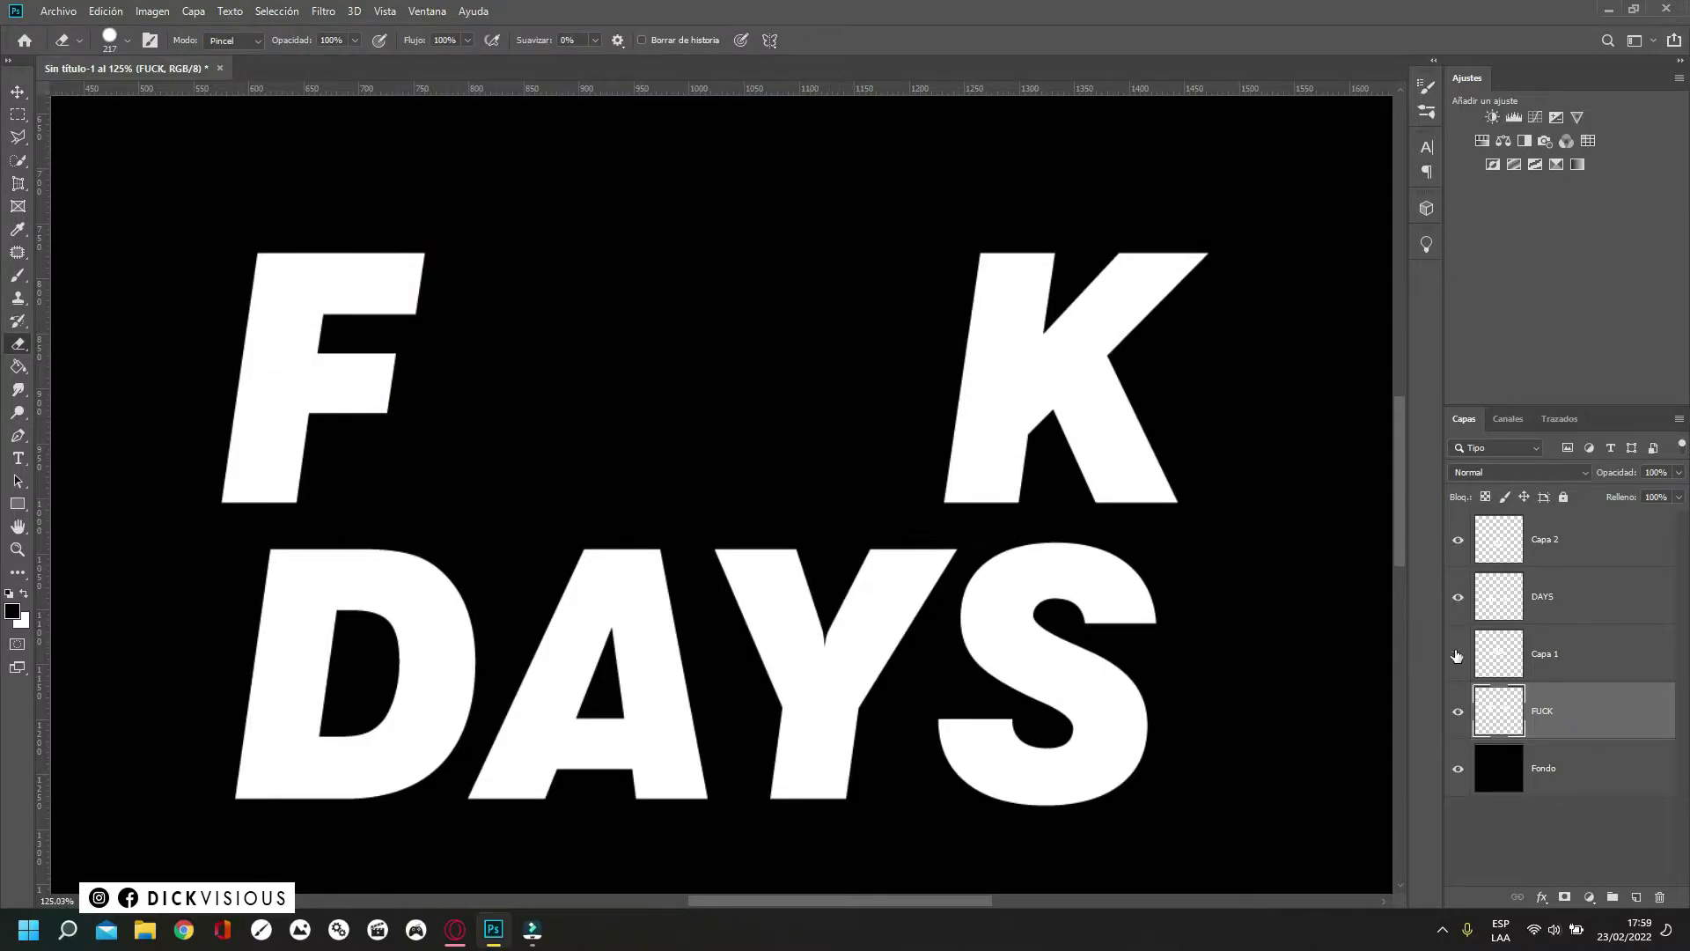
scroll(775, 482, down, 2)
drag(775, 482, 1045, 649)
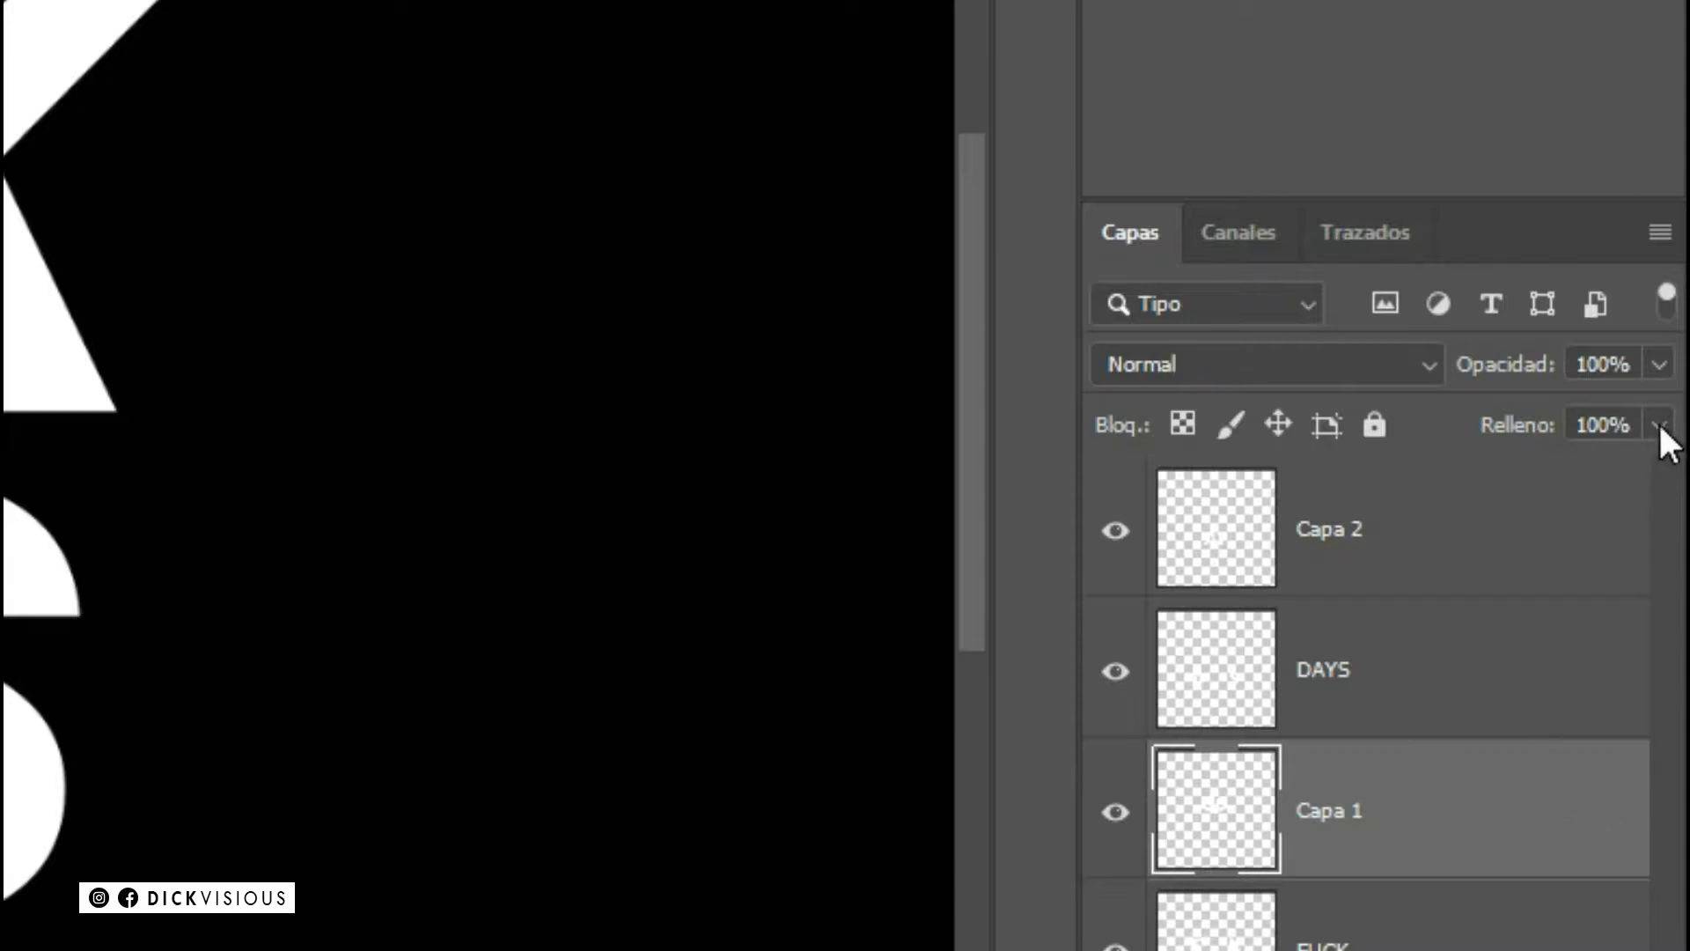
- Set the U and C layer's fill to 0% and give it a 6 px white (ffffff) stroke
click(1658, 423)
drag(1653, 476, 1446, 476)
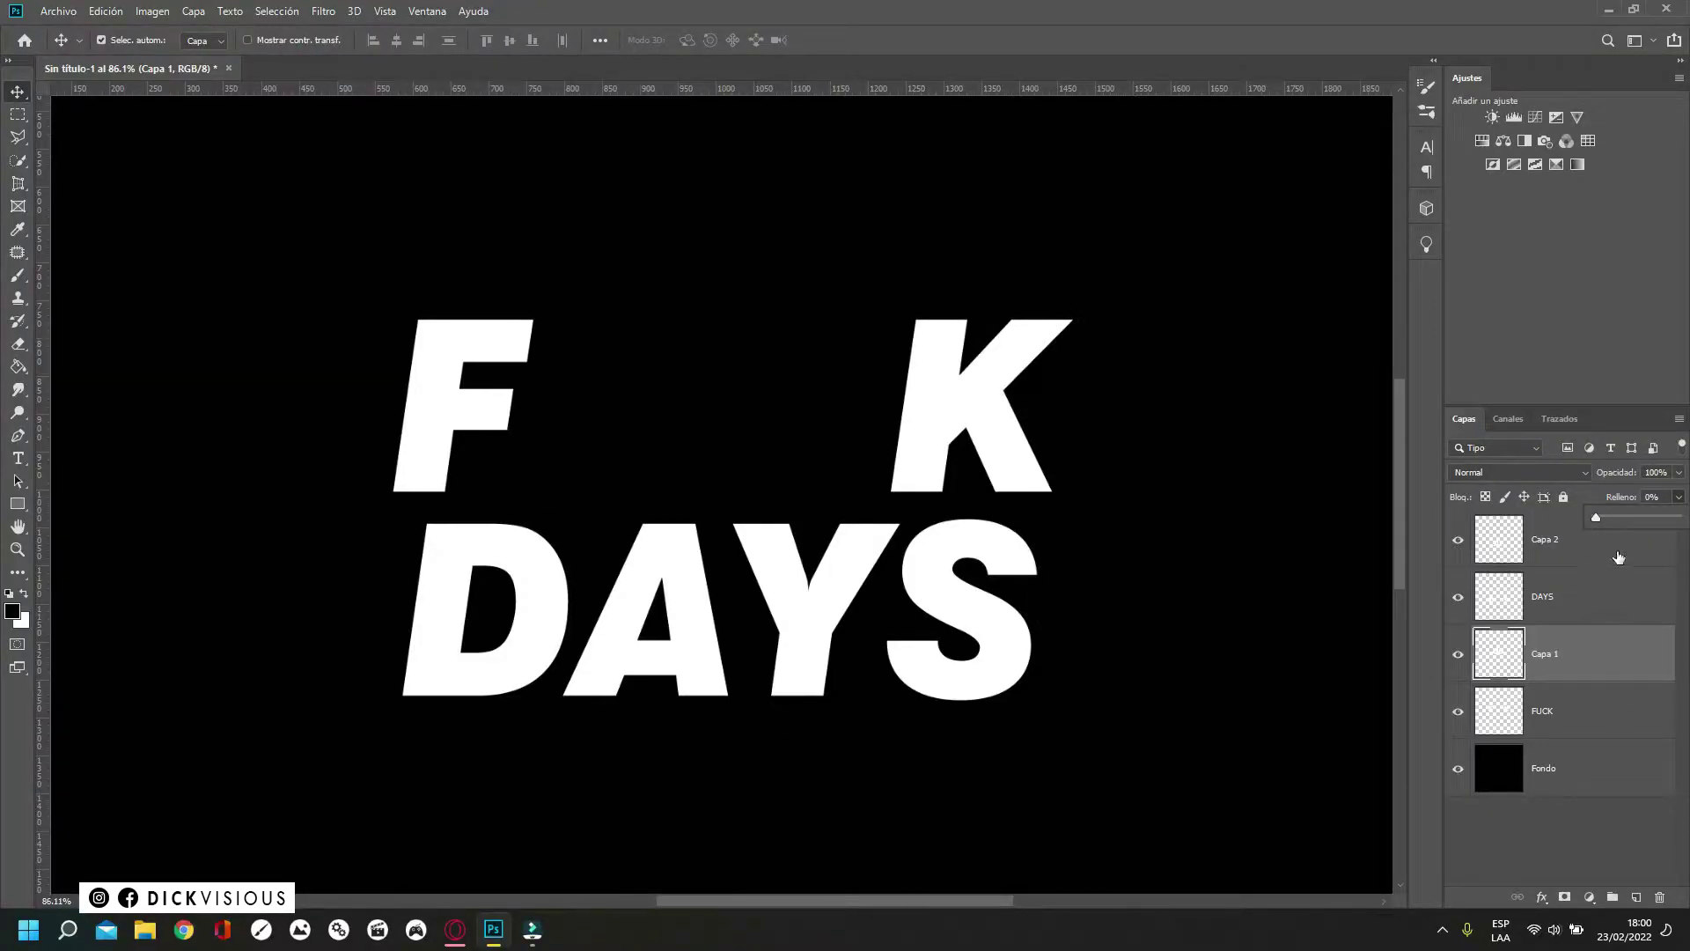
right_click(1511, 676)
click(1562, 731)
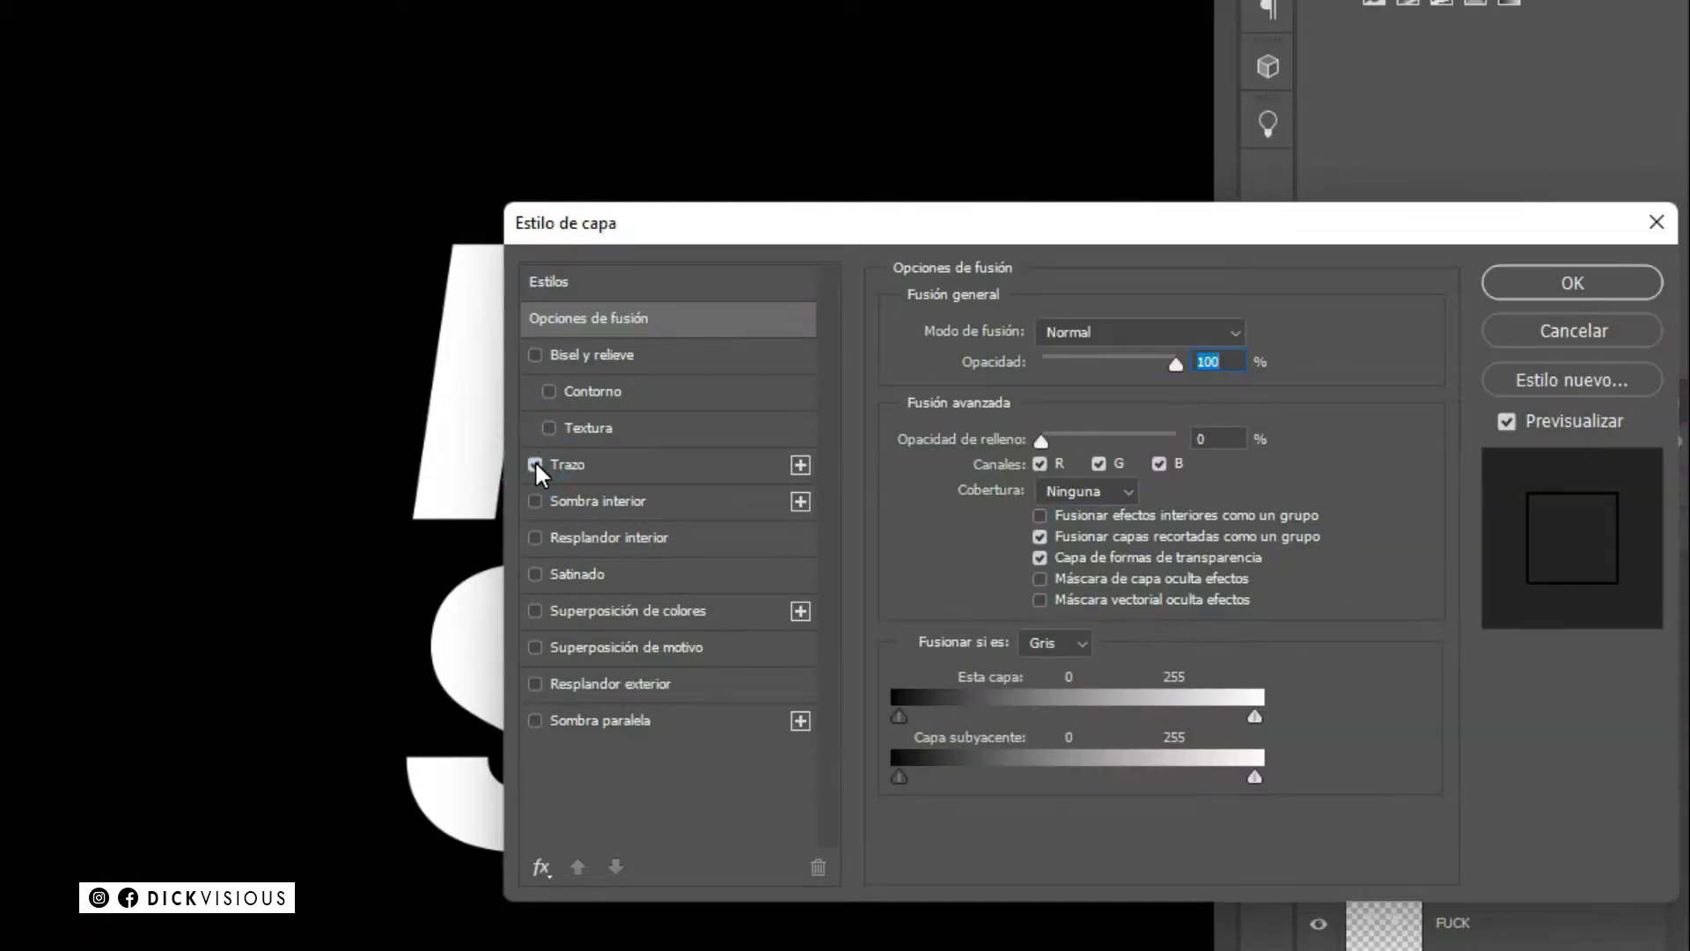
click(683, 471)
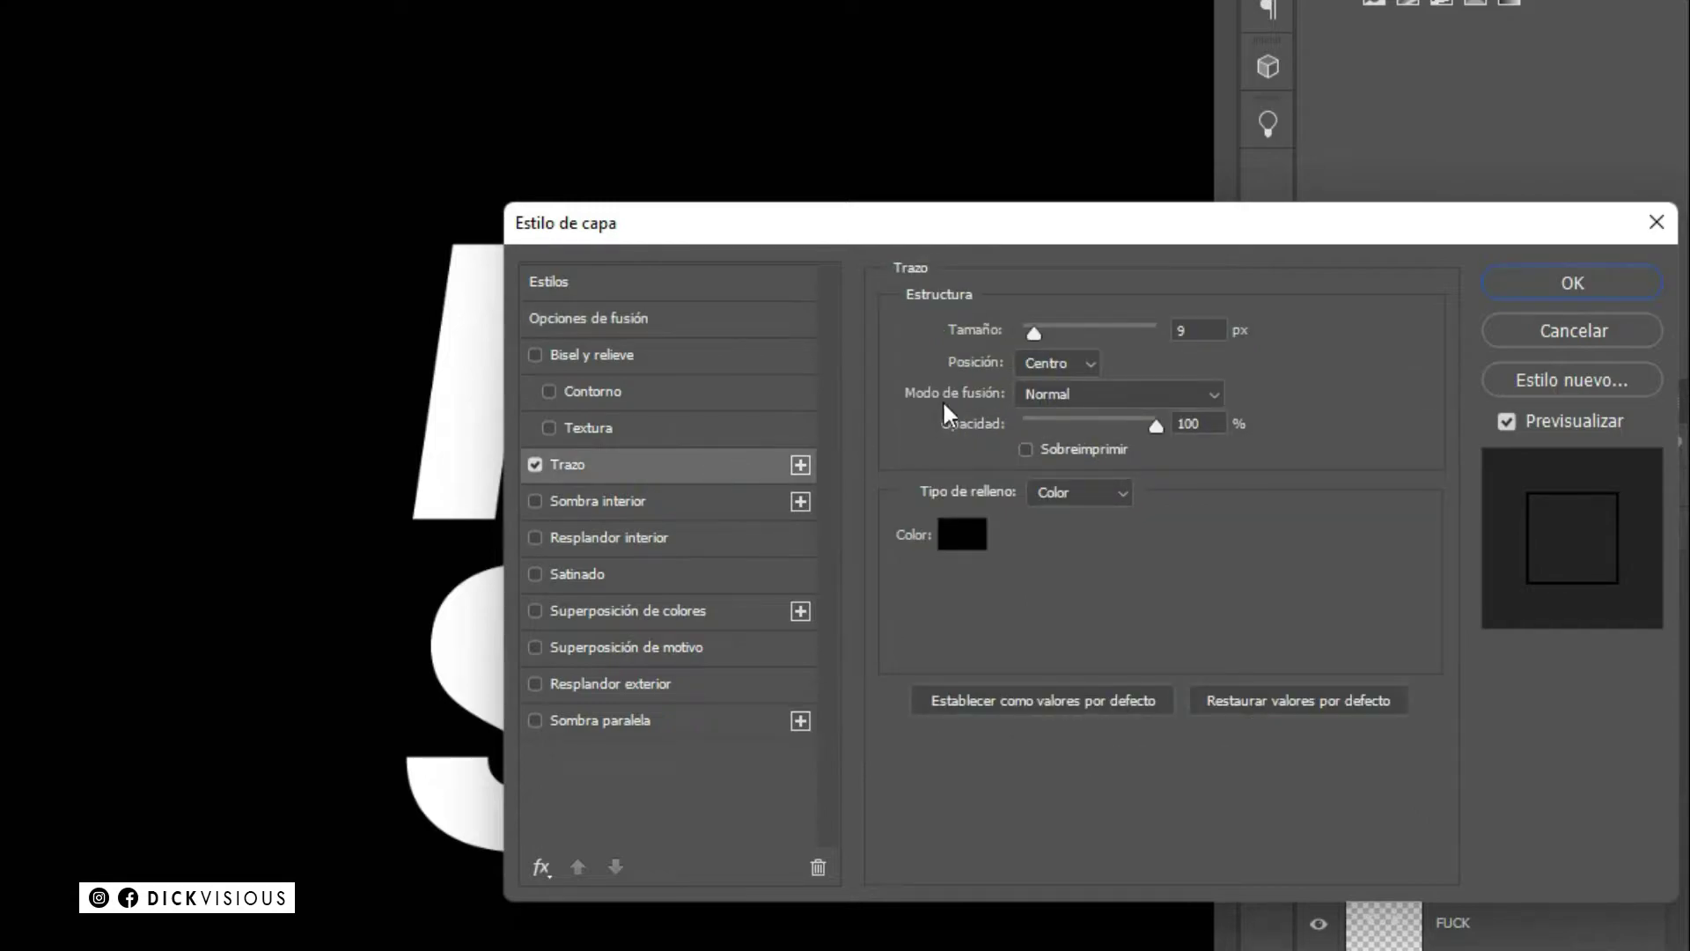
click(981, 532)
text(ffffff)
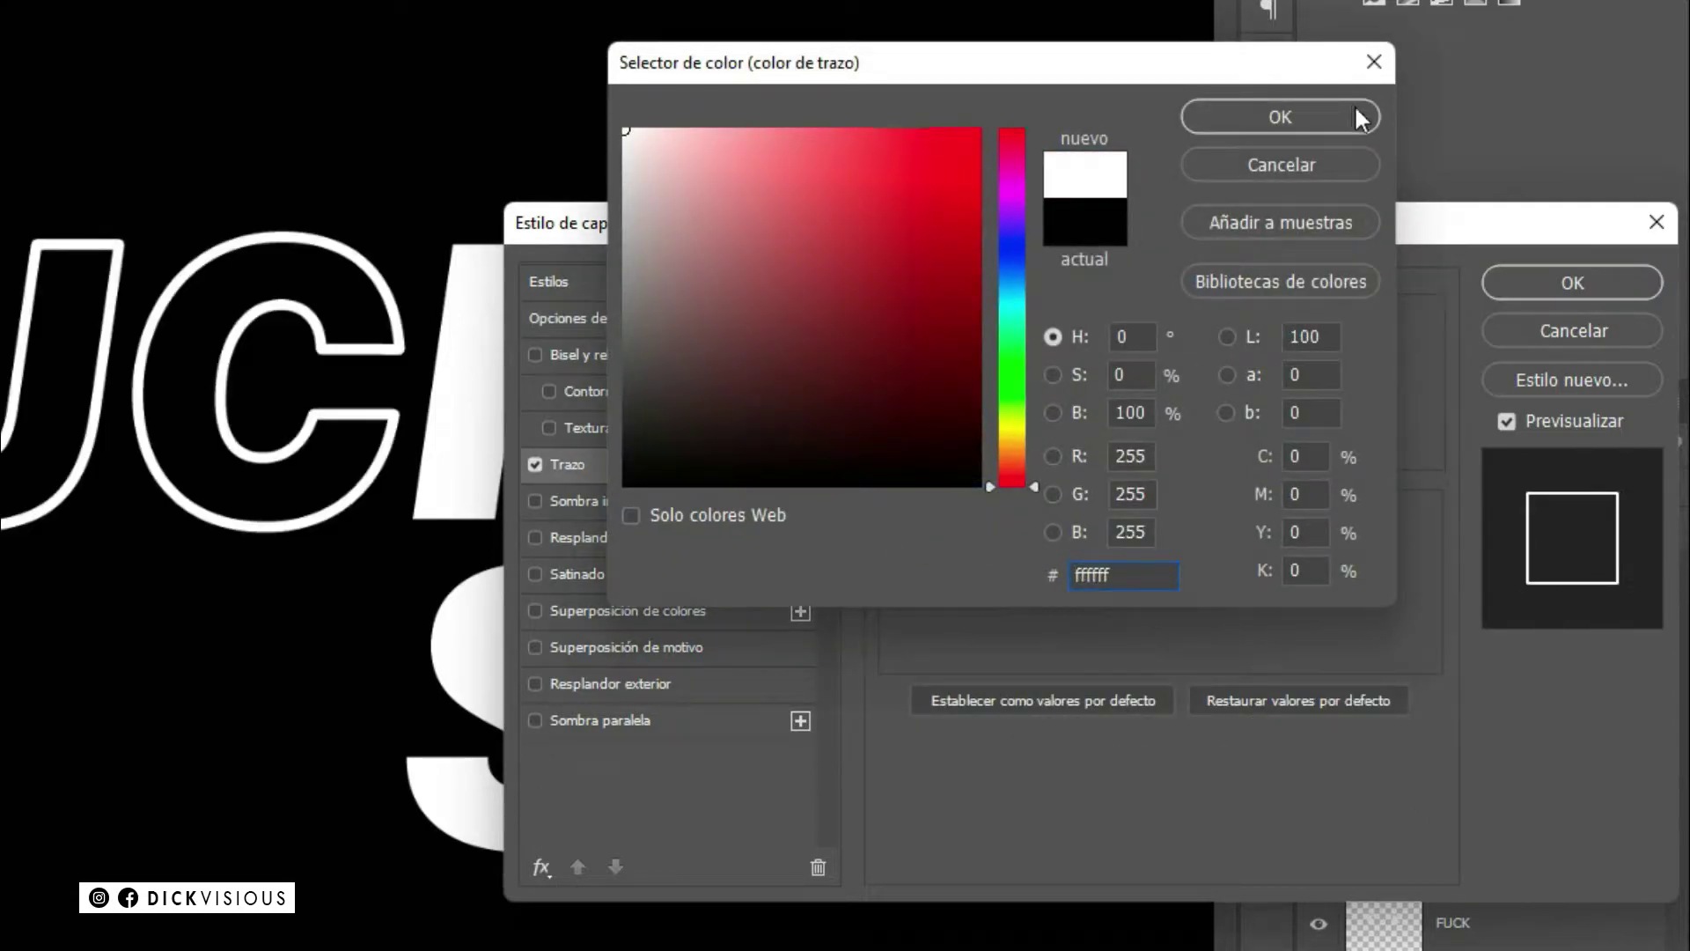
click(1311, 122)
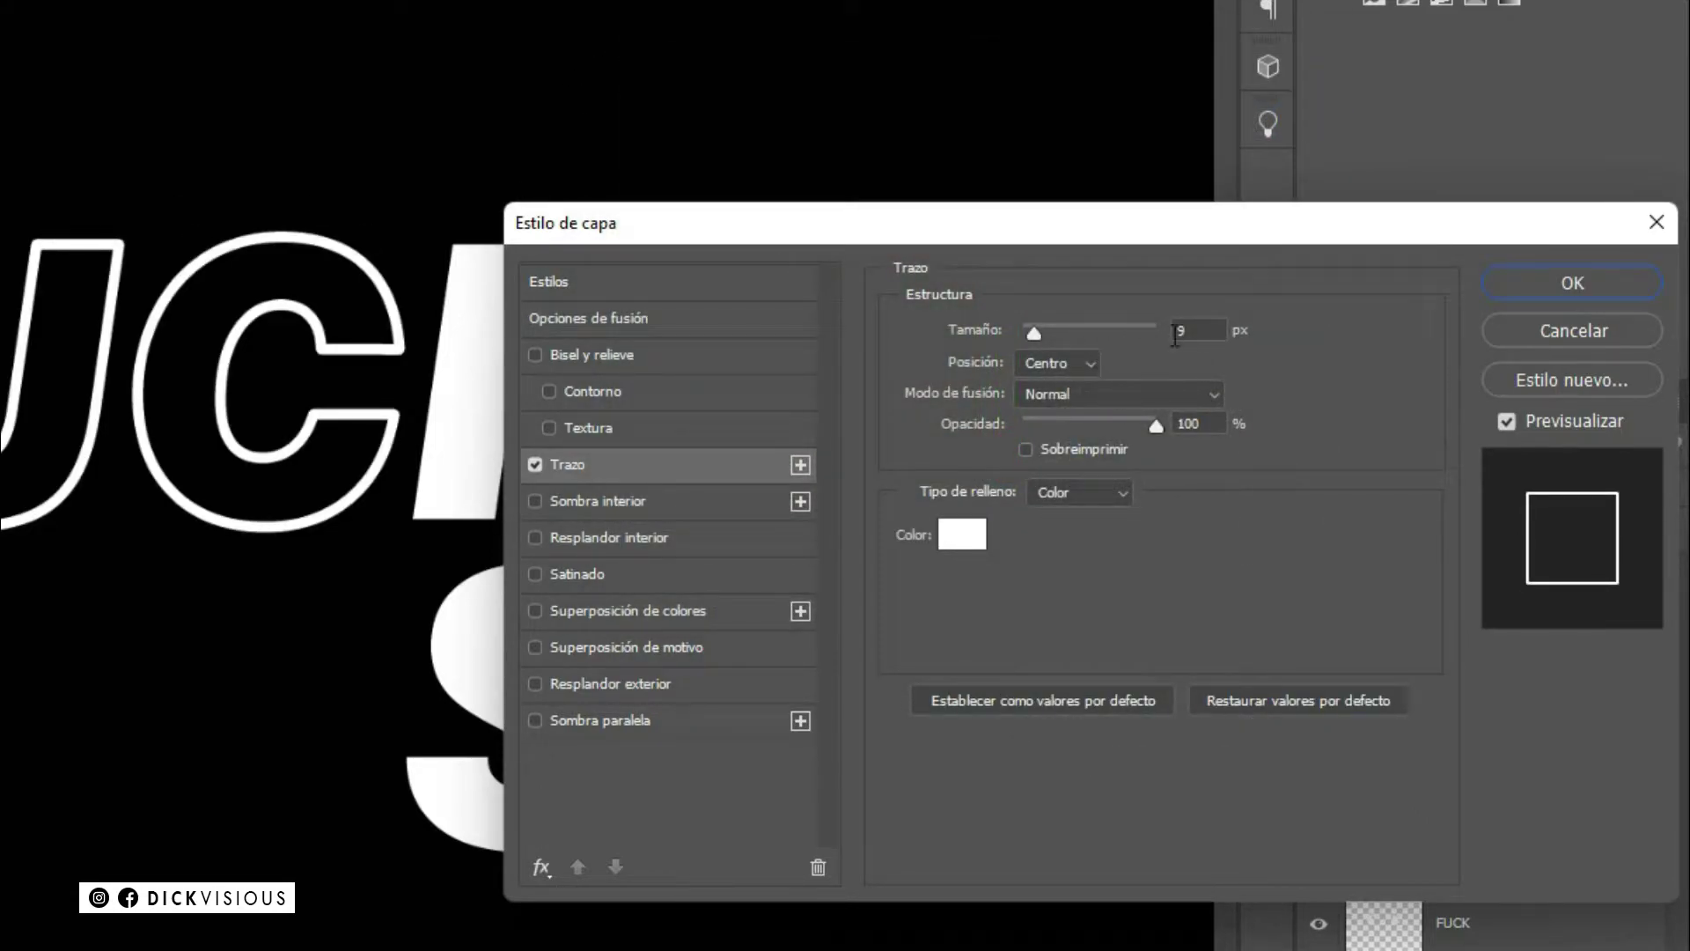
text(6)
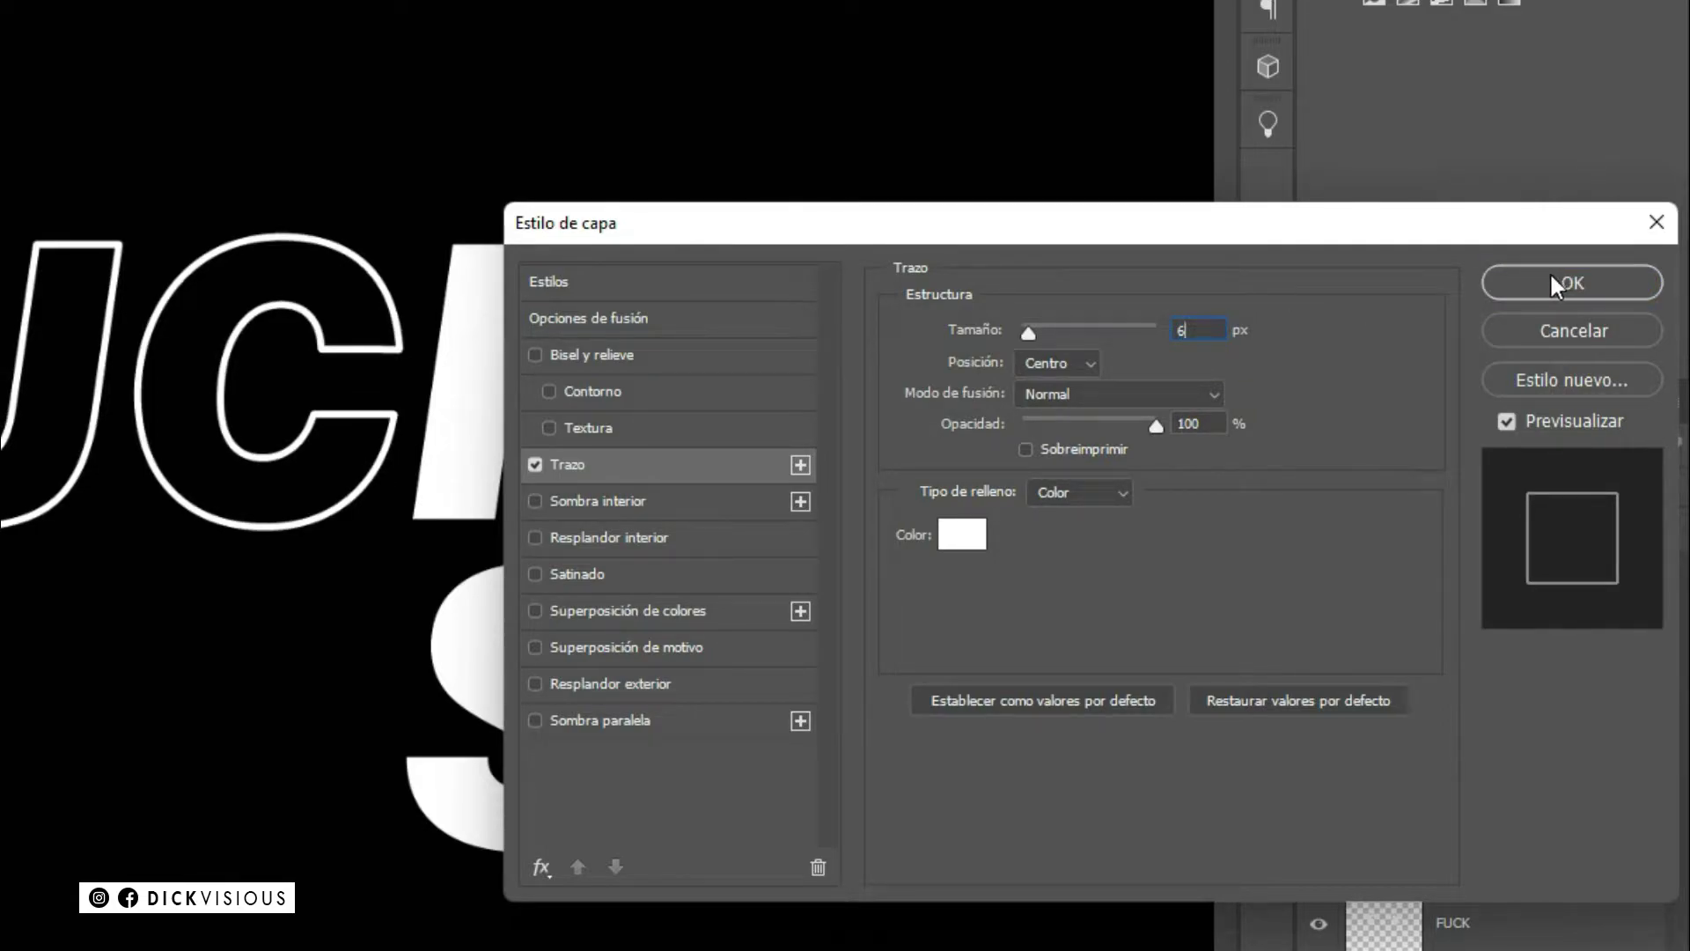
click(1572, 283)
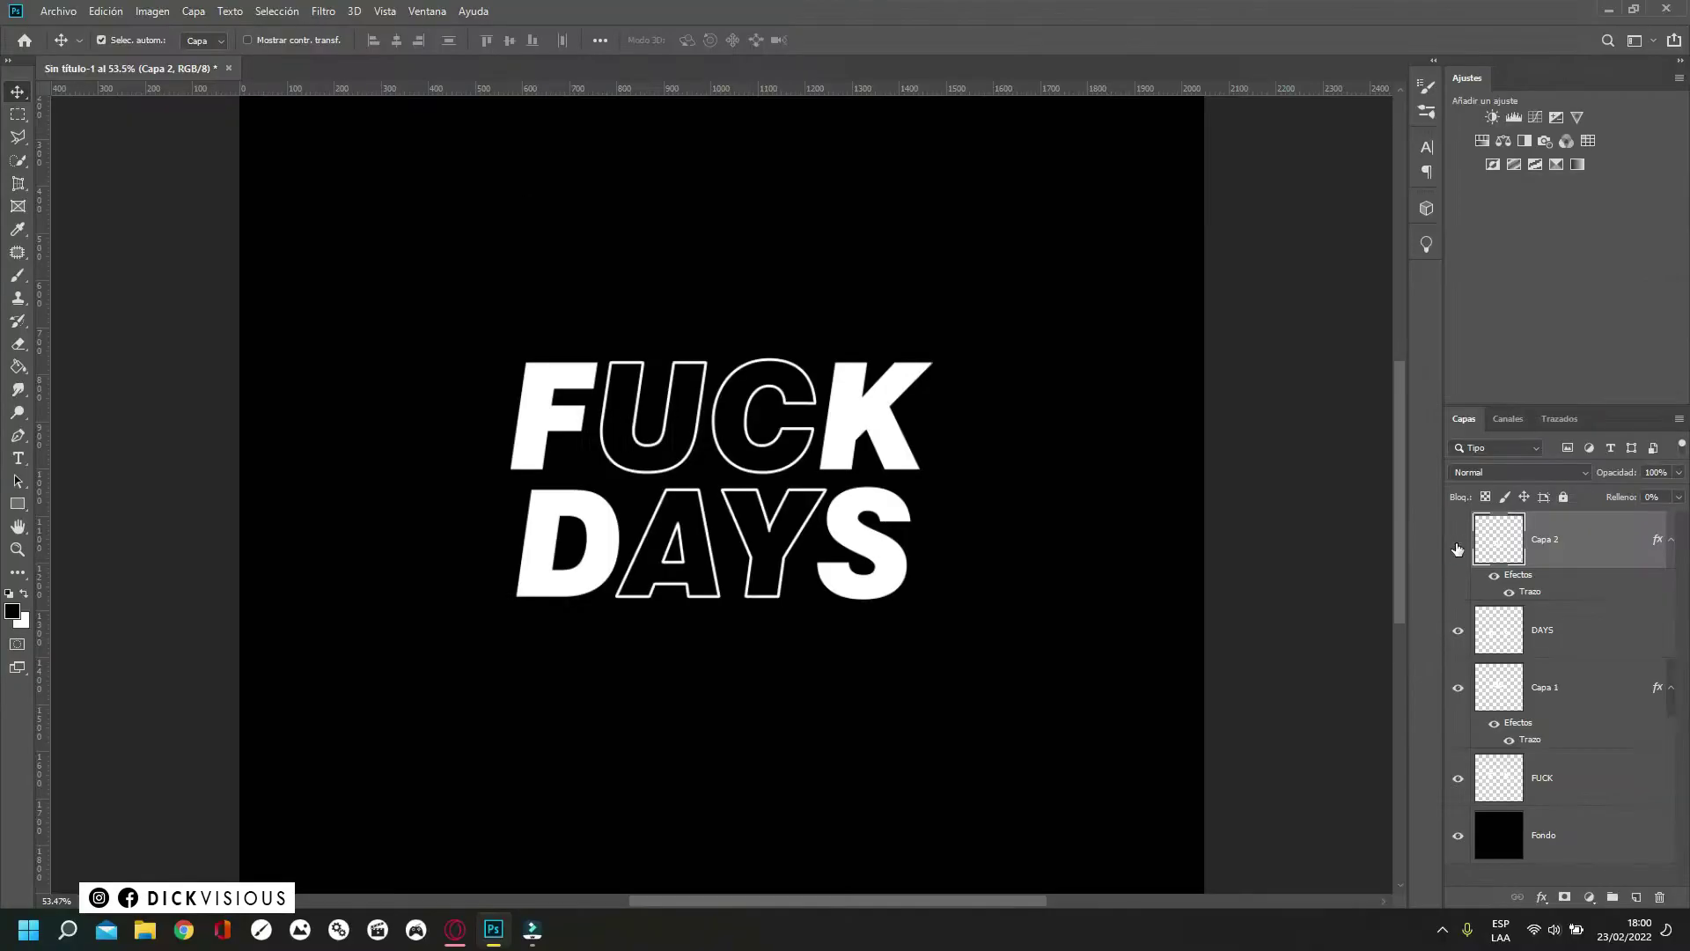
- Merge DAYS and FUCK each with their outlined middle-letter layers
click(1458, 689)
shift+click(1549, 541)
key(ctrl+e)
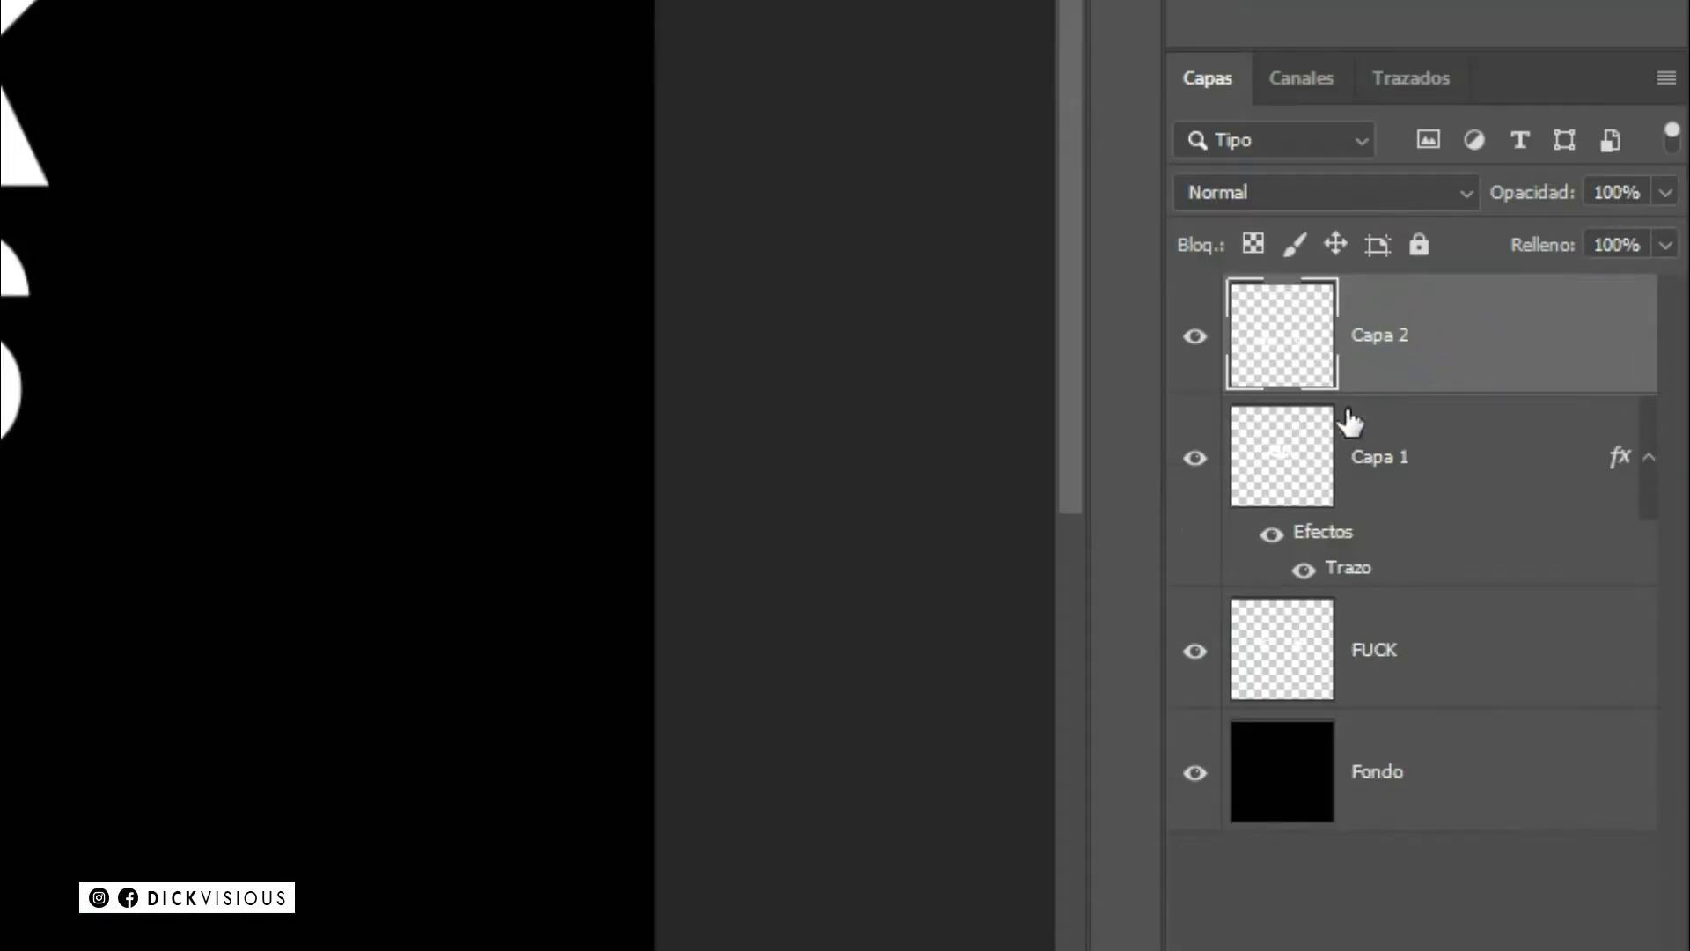
click(1193, 339)
click(1464, 475)
shift+click(1275, 660)
key(ctrl+e)
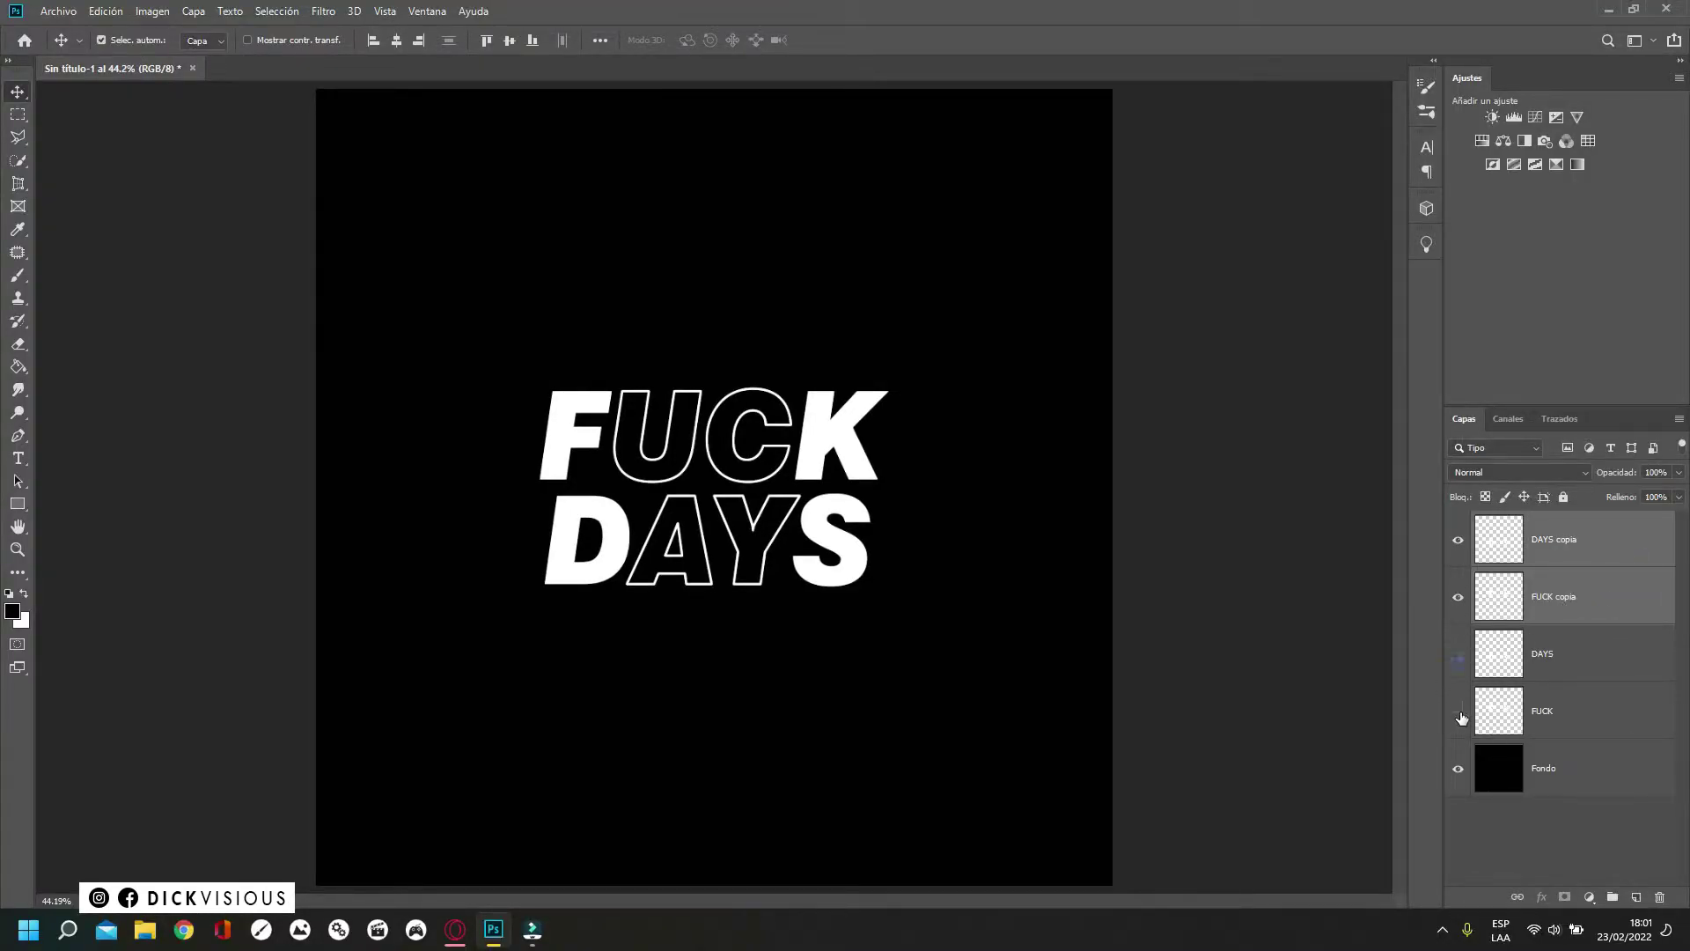
- Add a Spectrum gradient fill layer with its green stop moved to 78%
click(1589, 896)
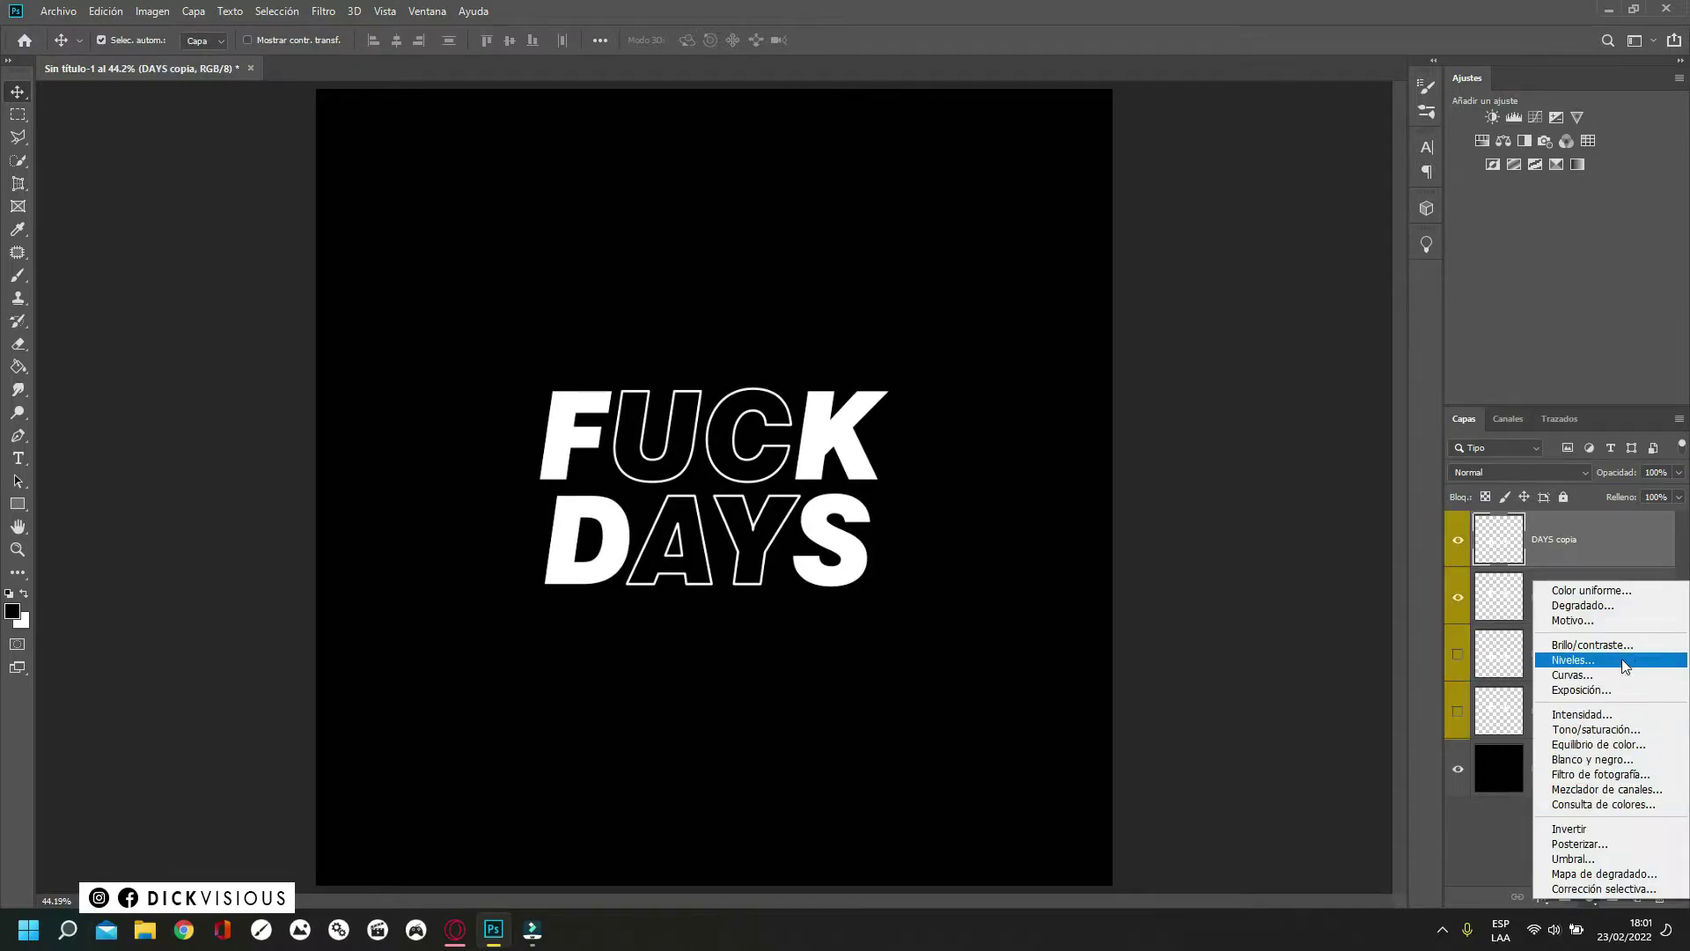
click(1653, 605)
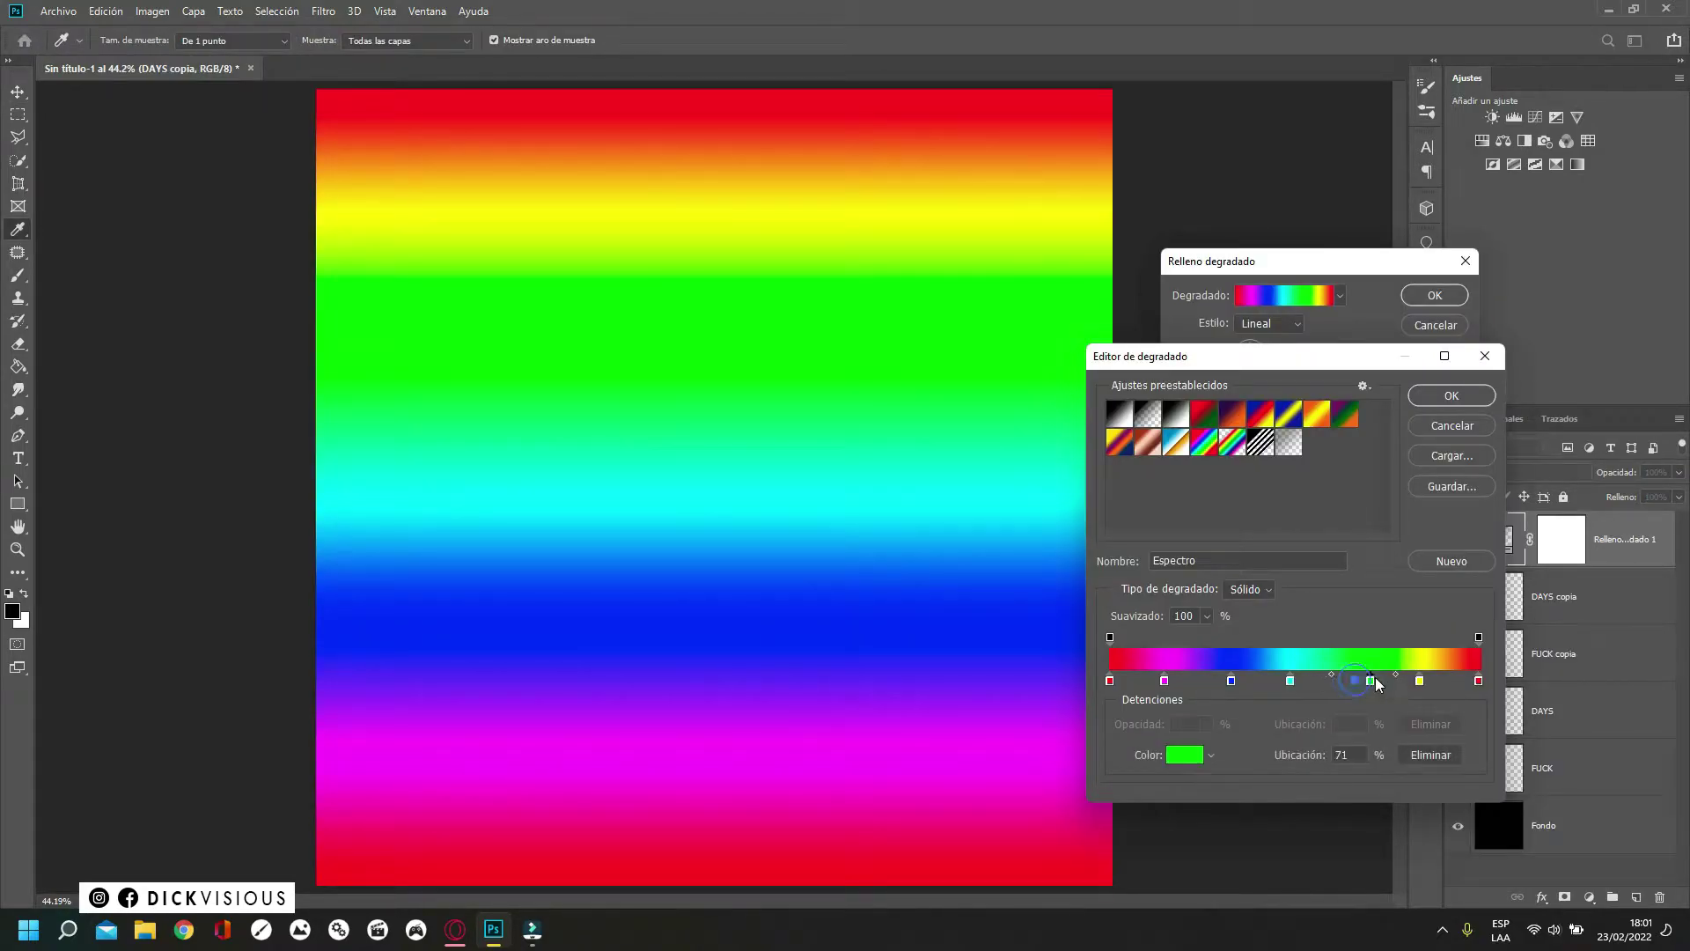
drag(1356, 680, 1399, 680)
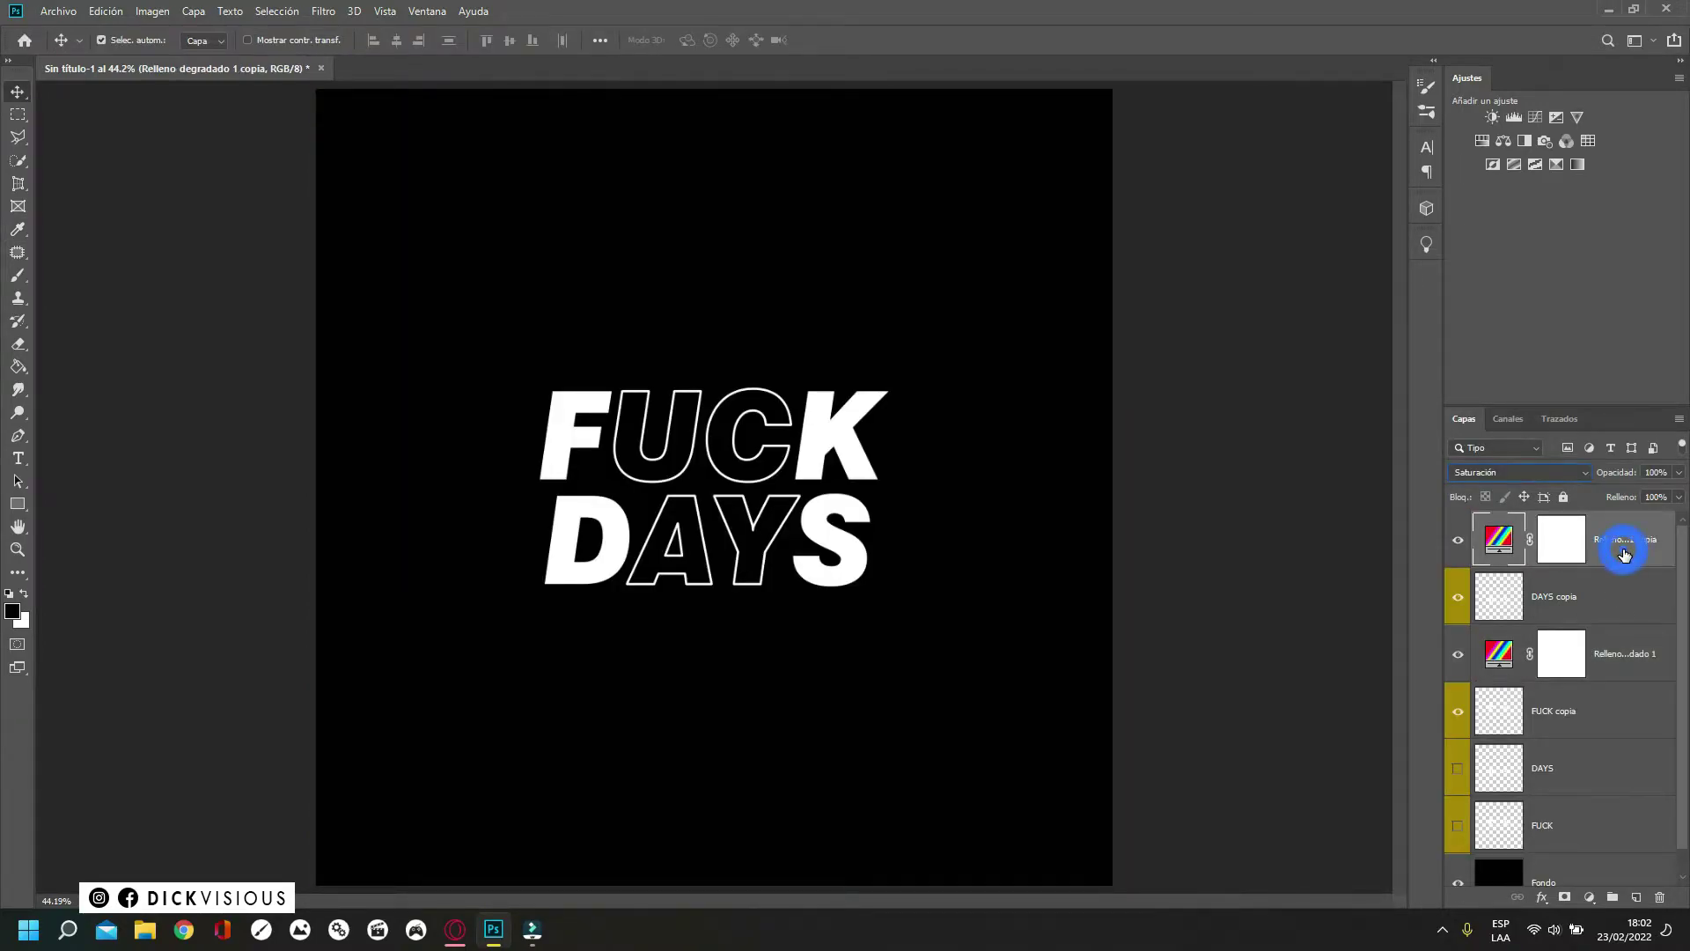
- Clip the two gradient fill layers to the DAYS copy and FUCK copy text layers
right_click(1624, 553)
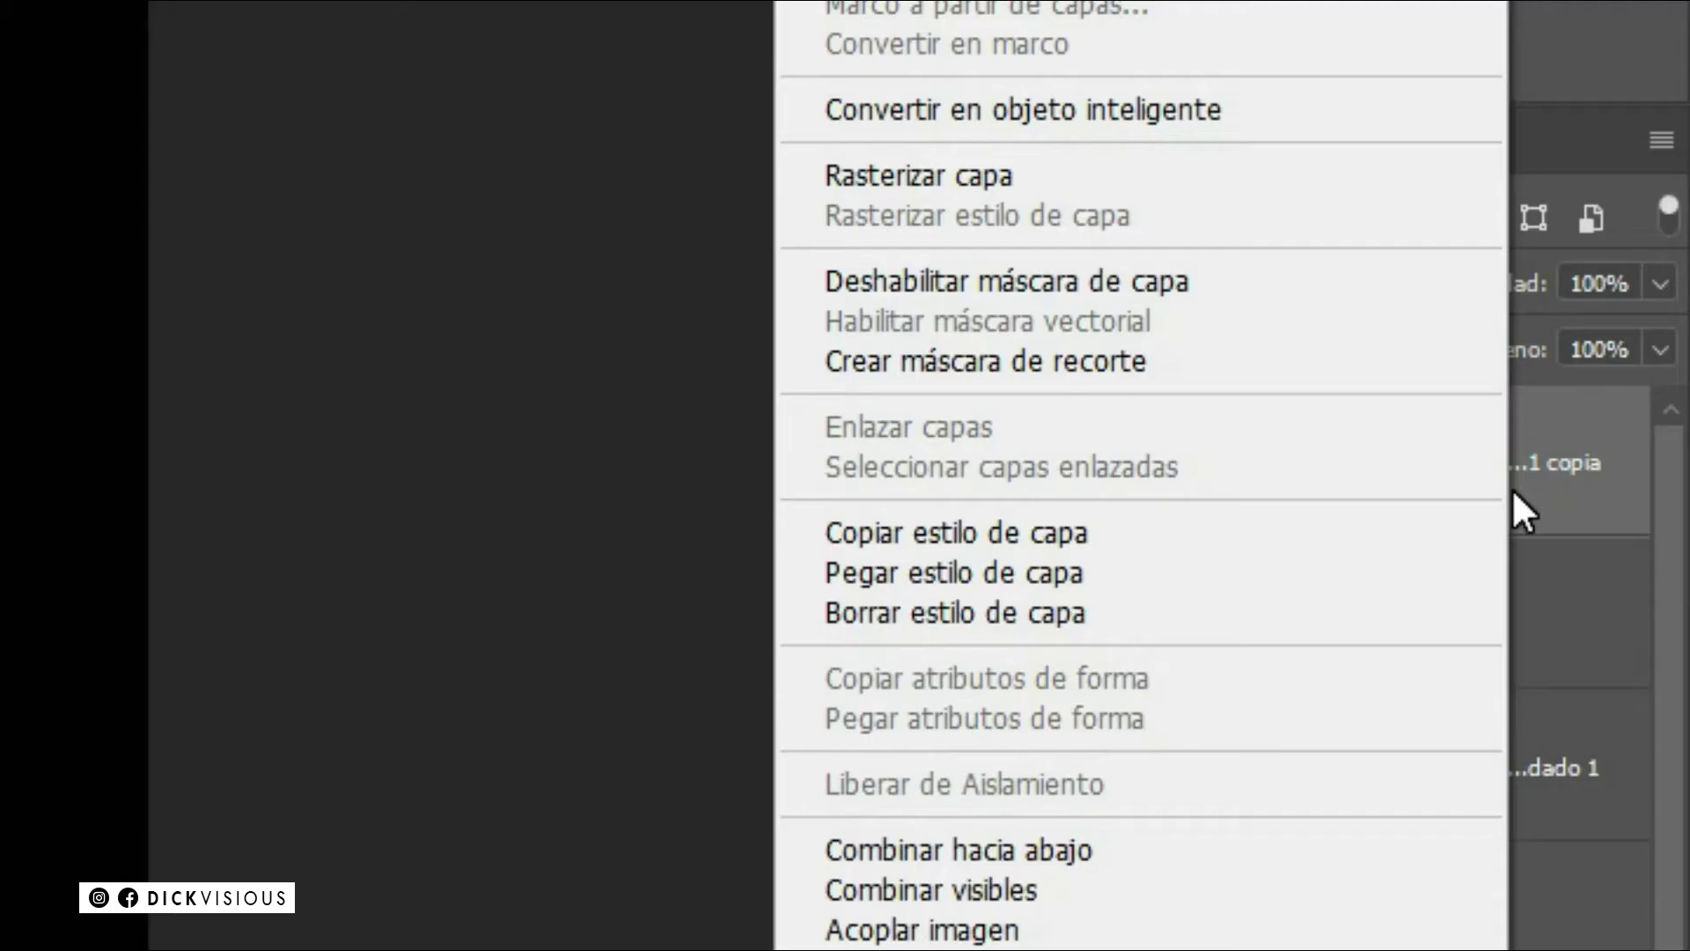
click(1329, 361)
right_click(1584, 822)
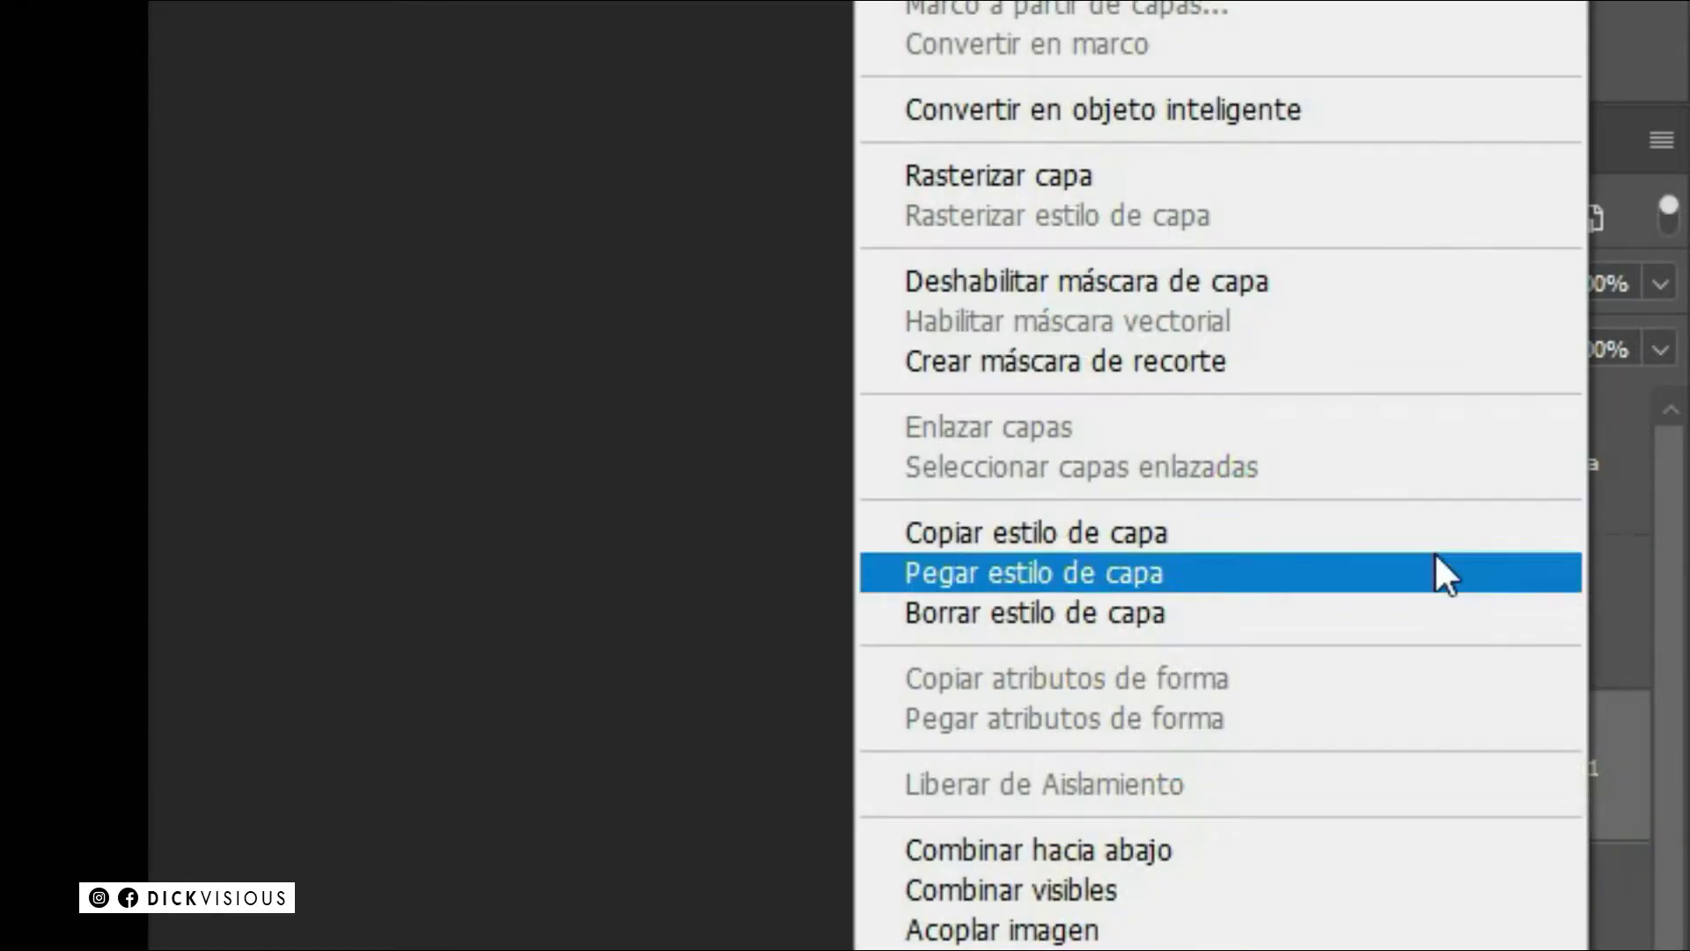
click(1414, 361)
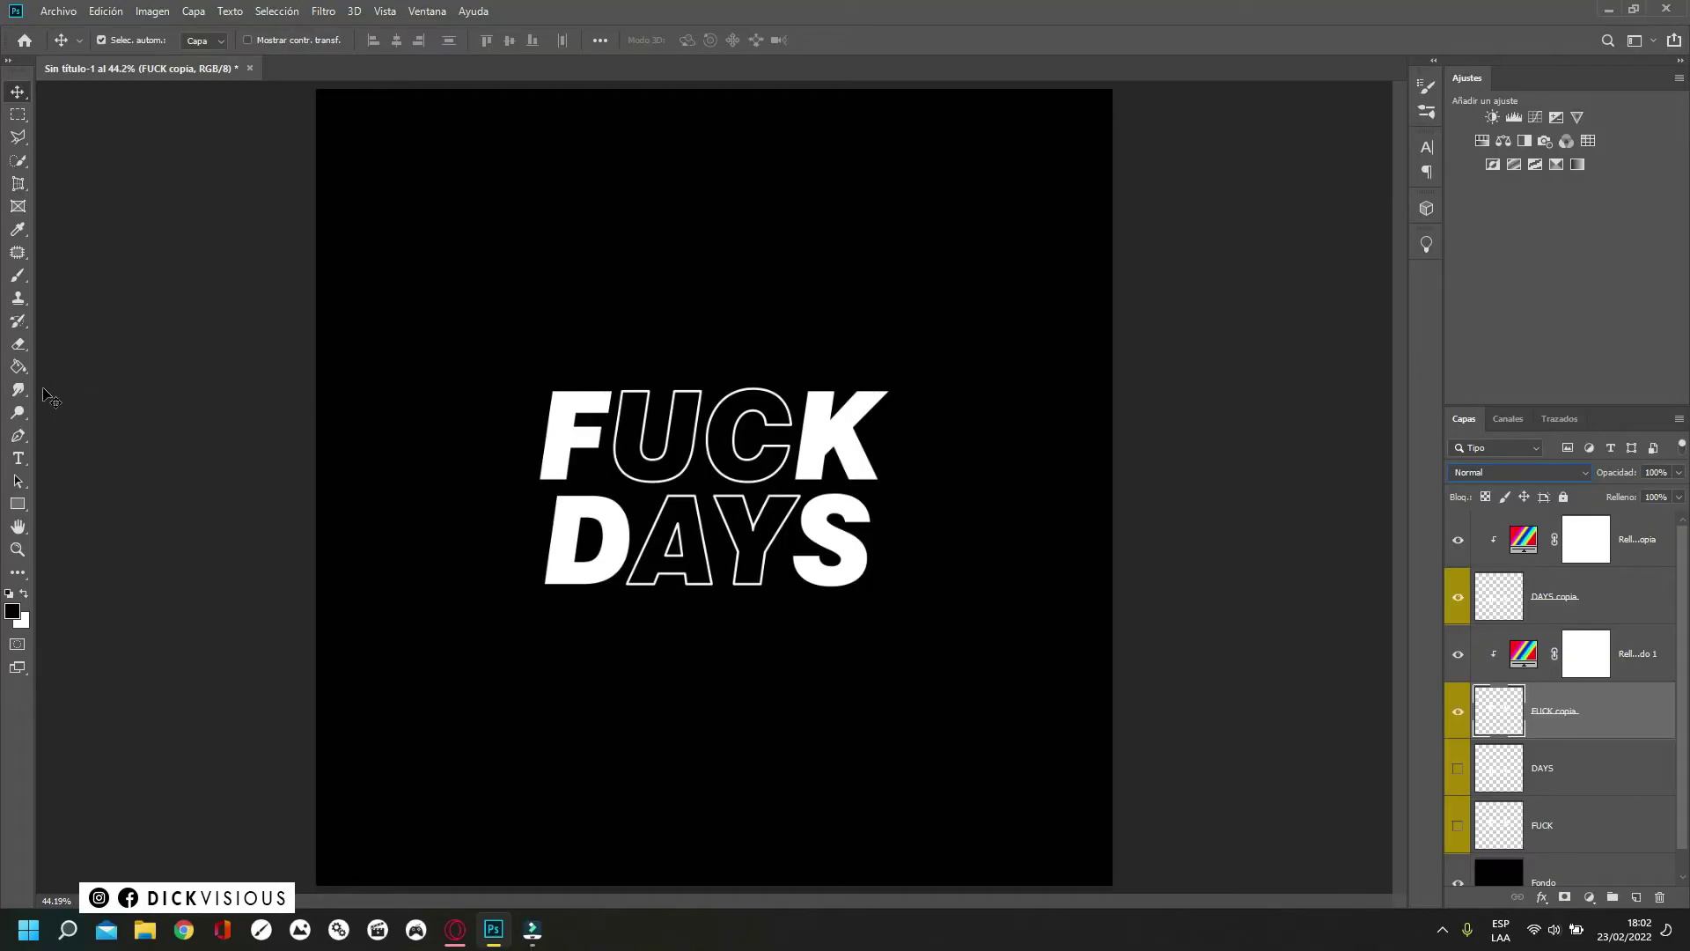
click(25, 400)
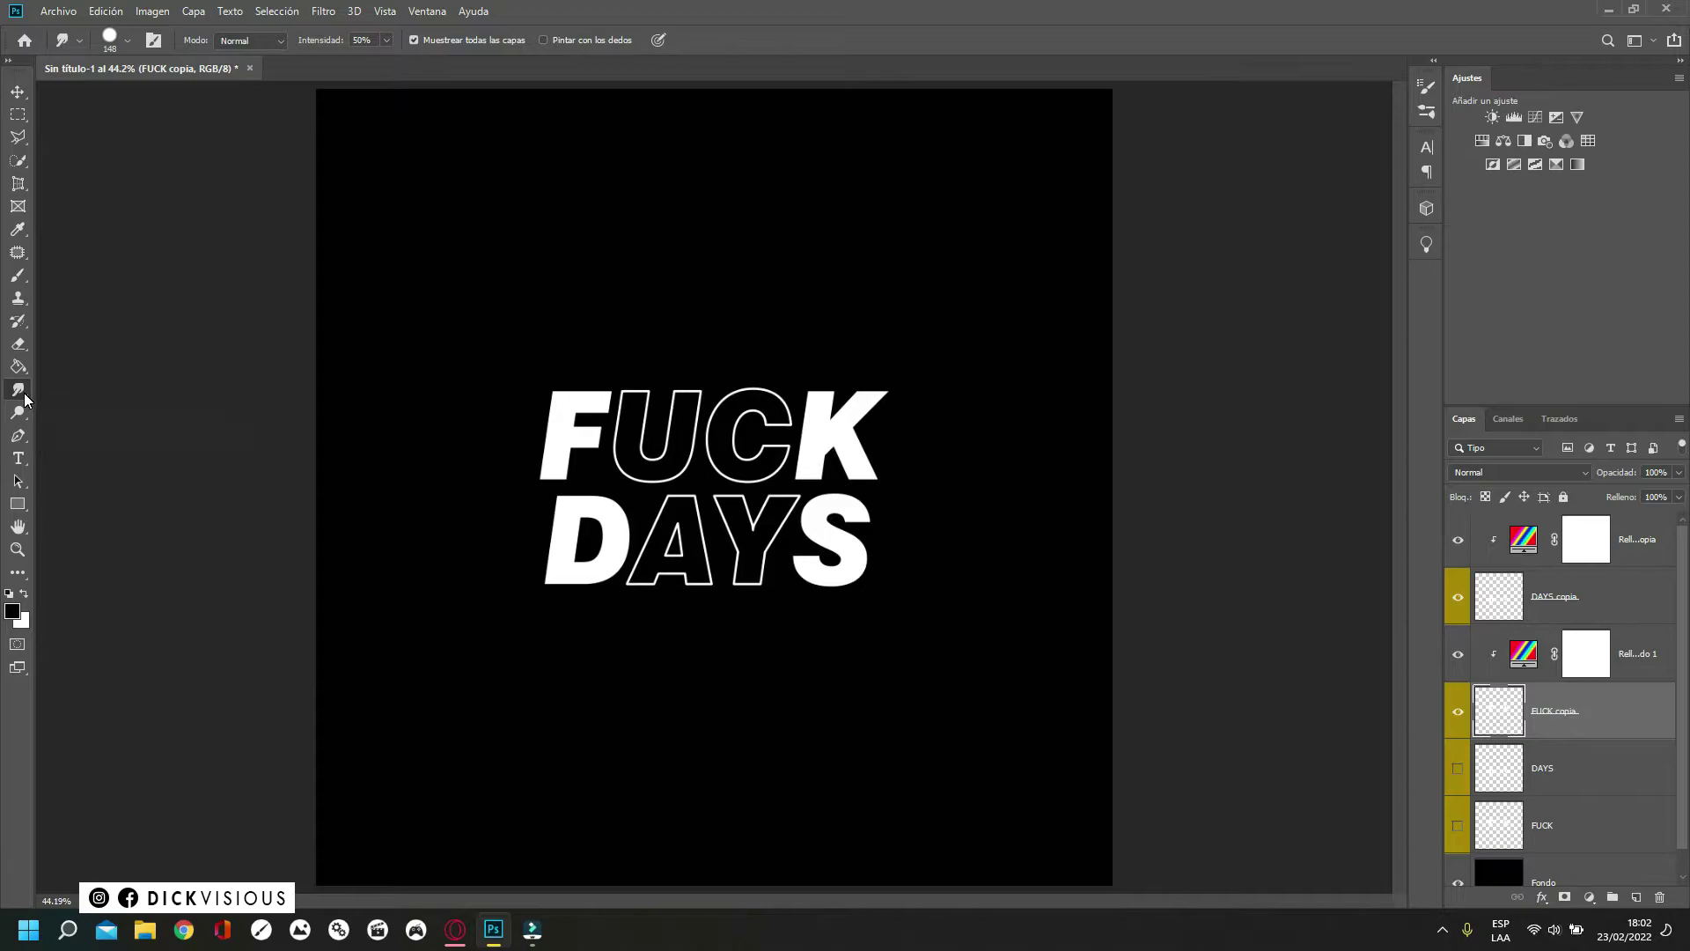
right_click(25, 401)
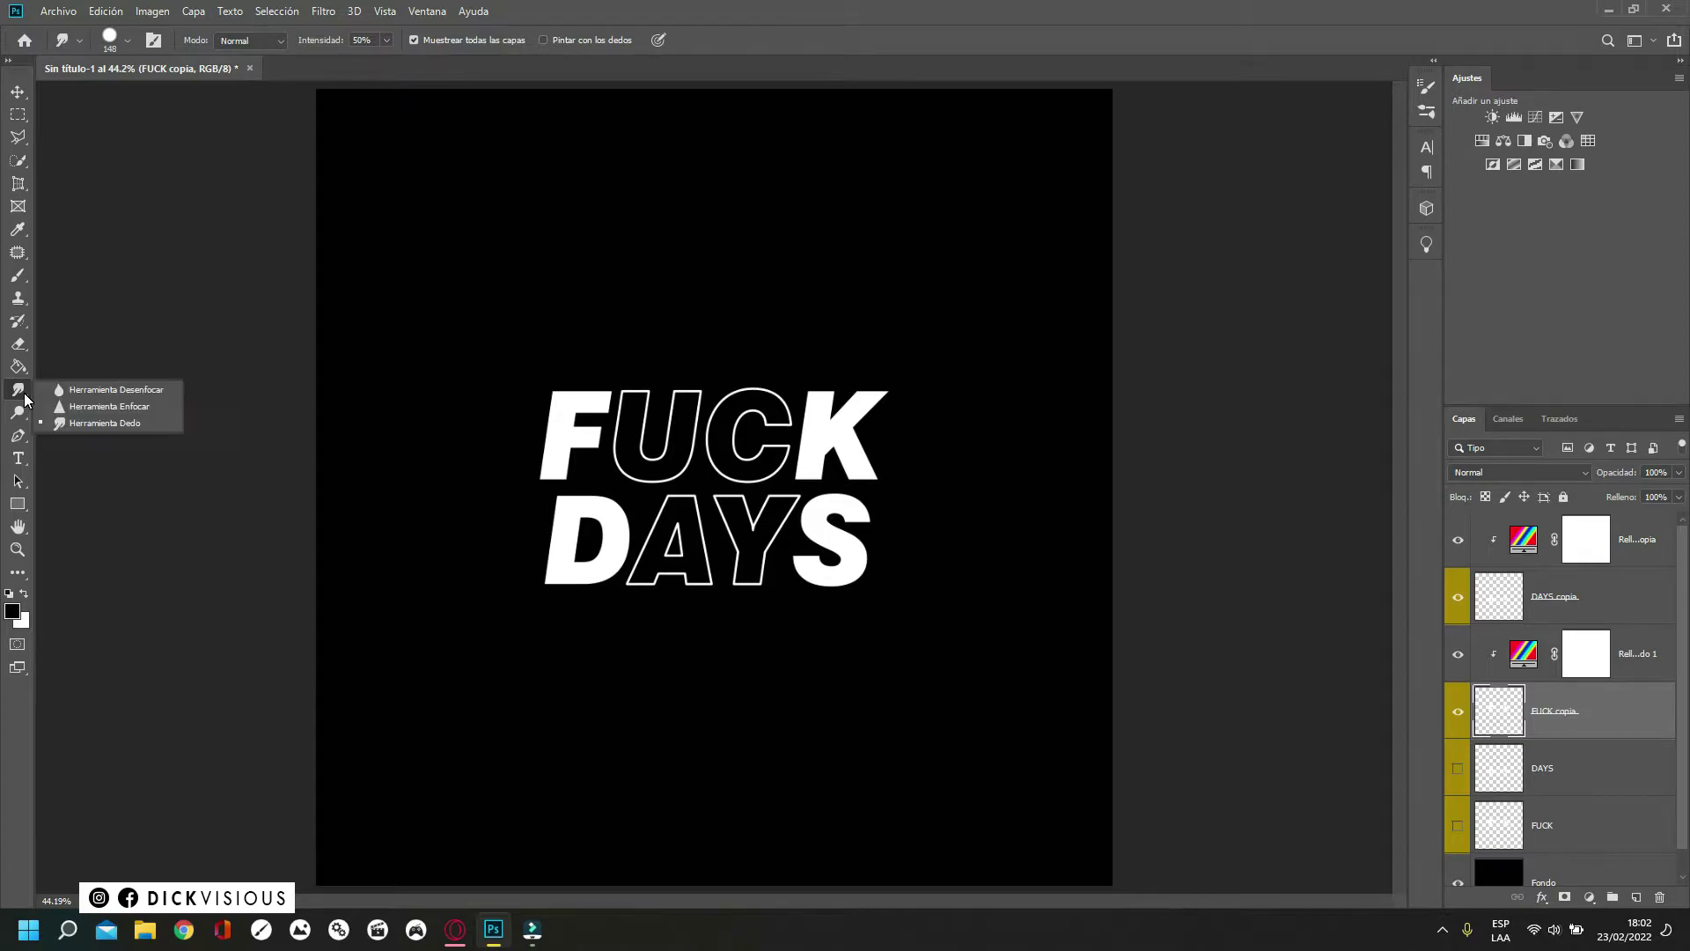
- Smudge blue rainbow streaks upward from the F, U, C and K into a broad wave
click(106, 426)
scroll(606, 407, up, 2)
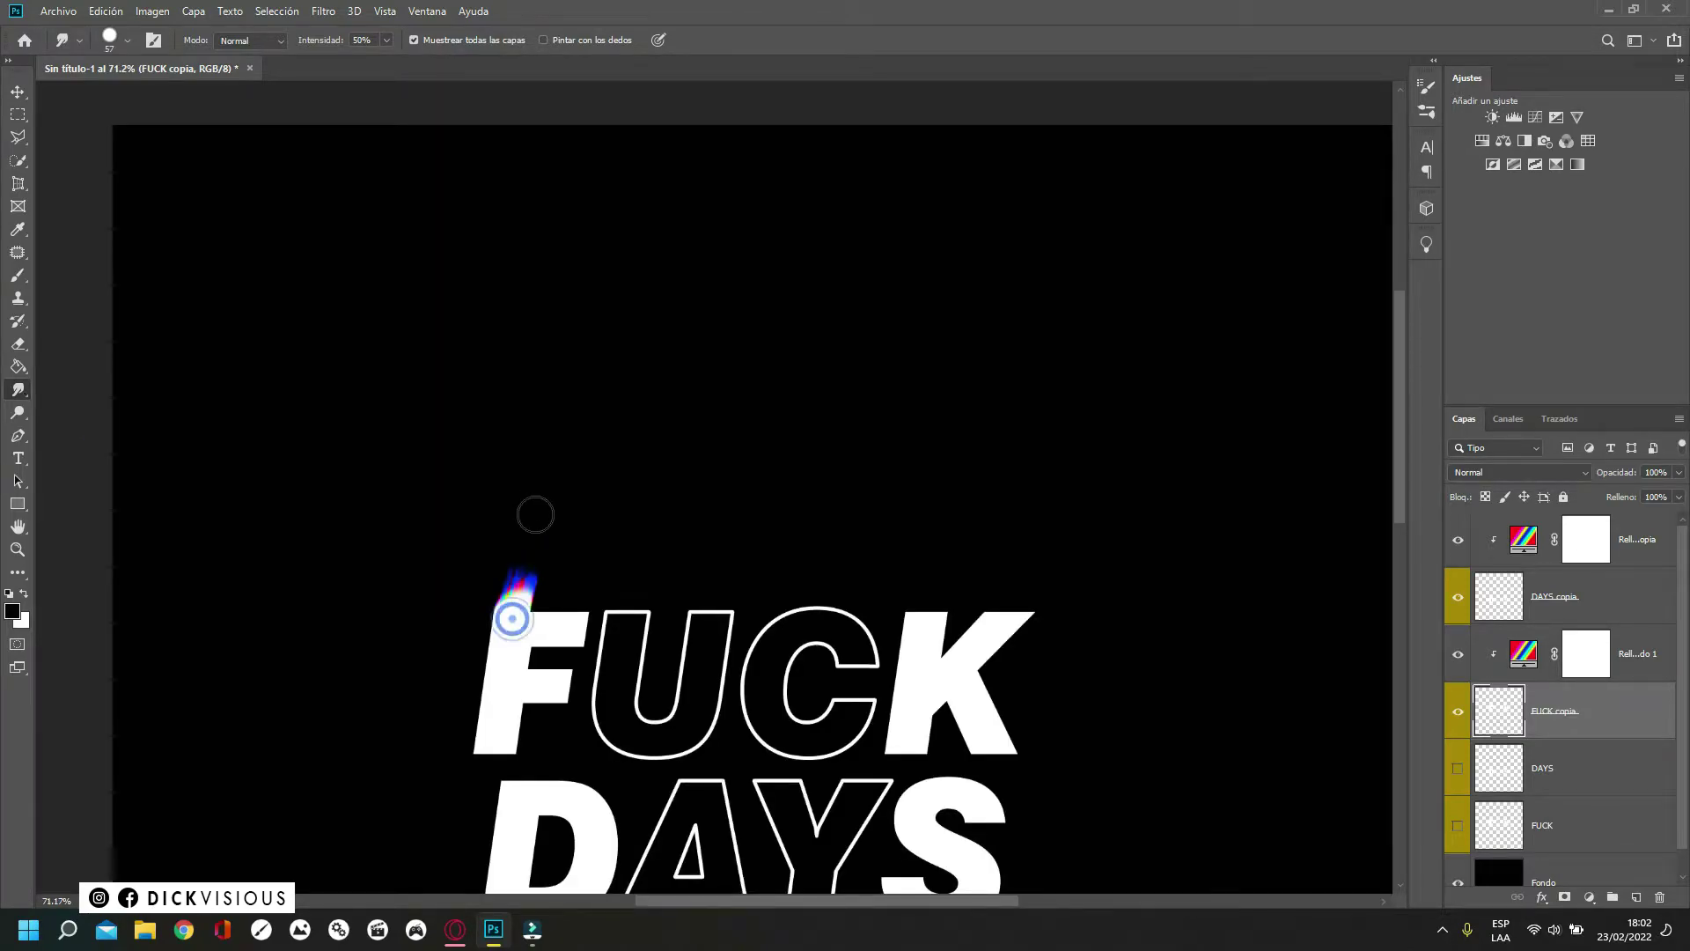
drag(535, 514, 546, 396)
key(ctrl+z)
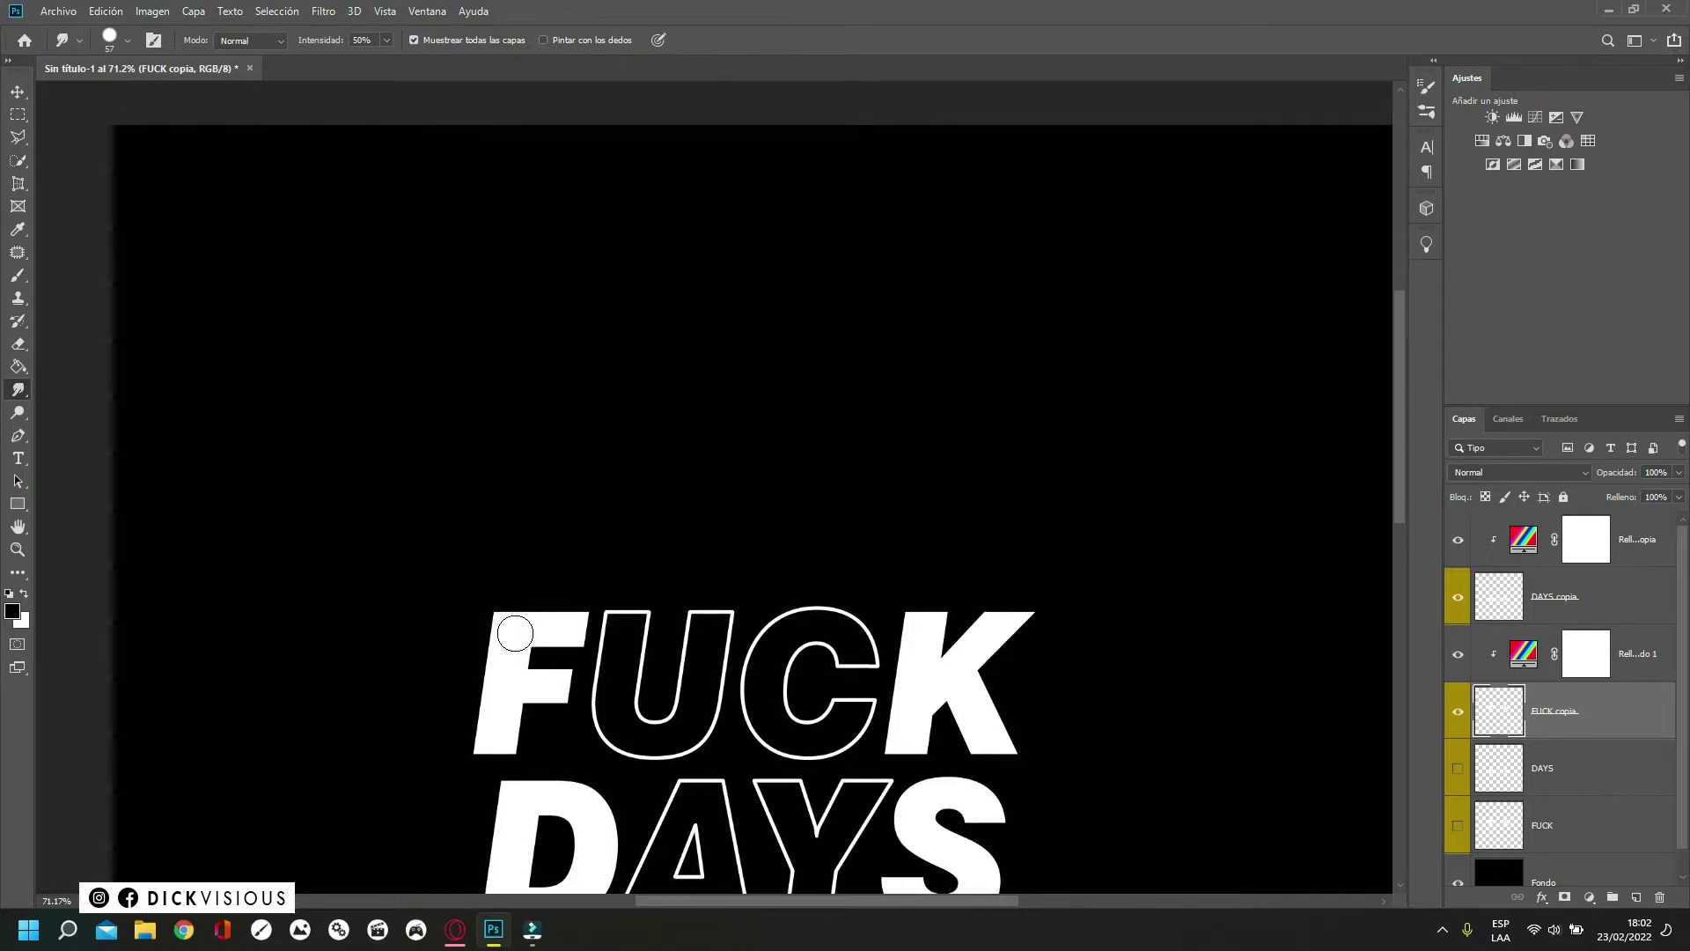
drag(505, 620, 683, 229)
drag(633, 608, 722, 132)
drag(713, 607, 747, 234)
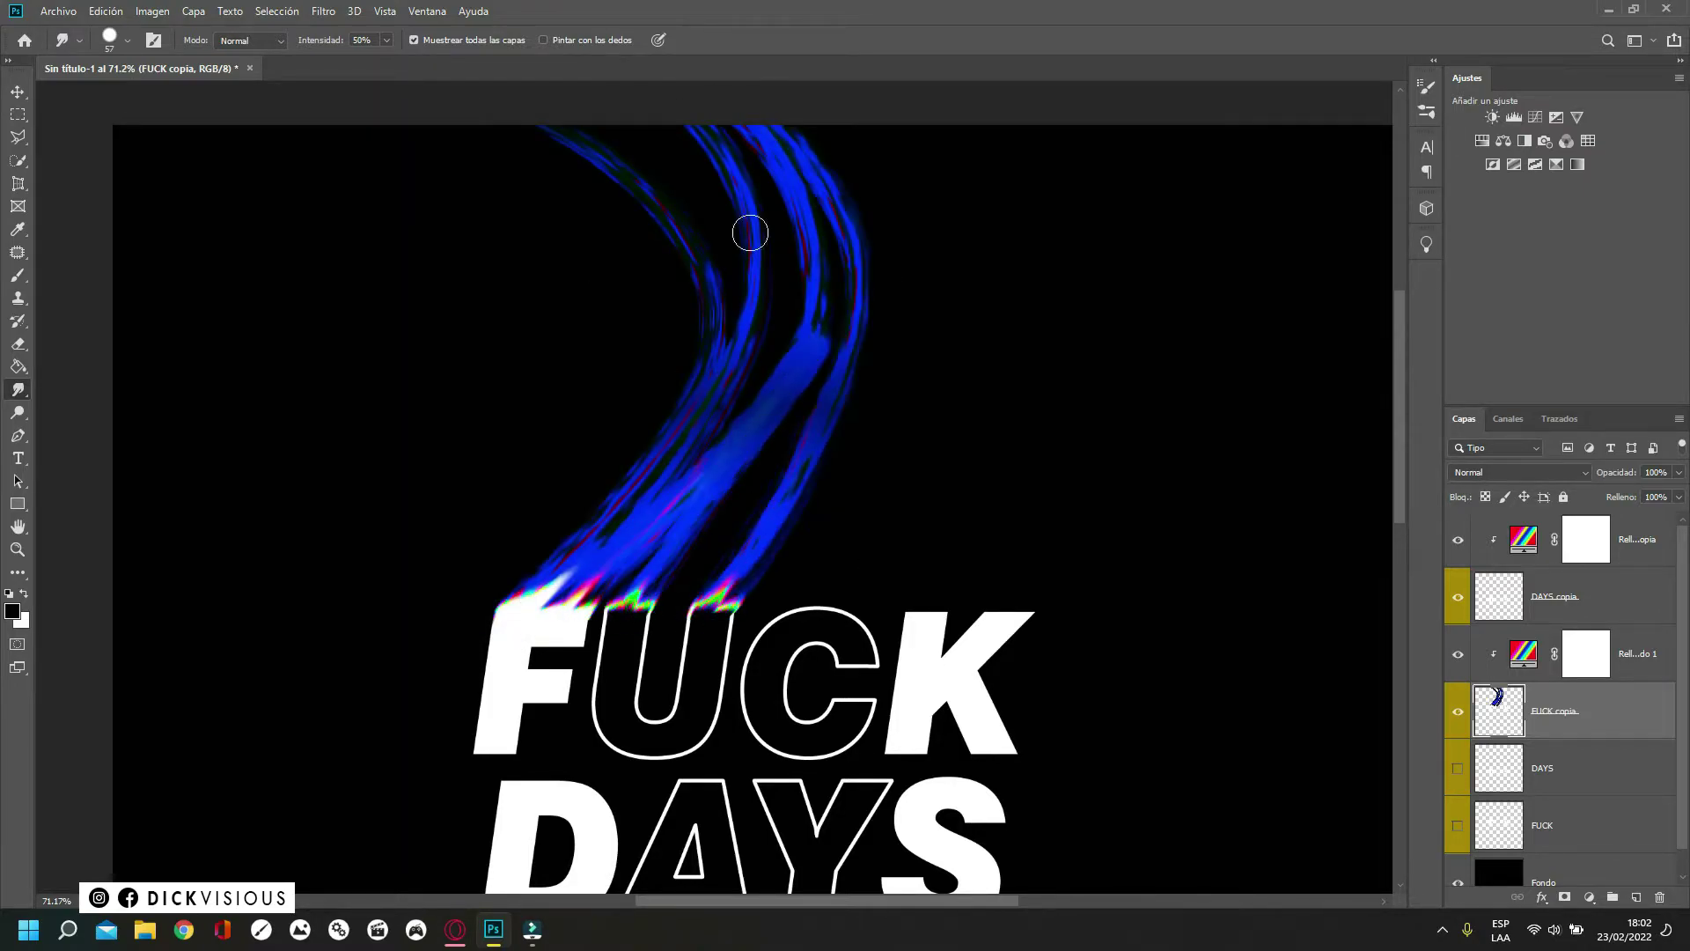
mouse_move(845, 607)
mouse_down()
mouse_move(930, 83)
mouse_move(942, 141)
mouse_up()
drag(960, 607, 1012, 176)
drag(1021, 616, 1109, 194)
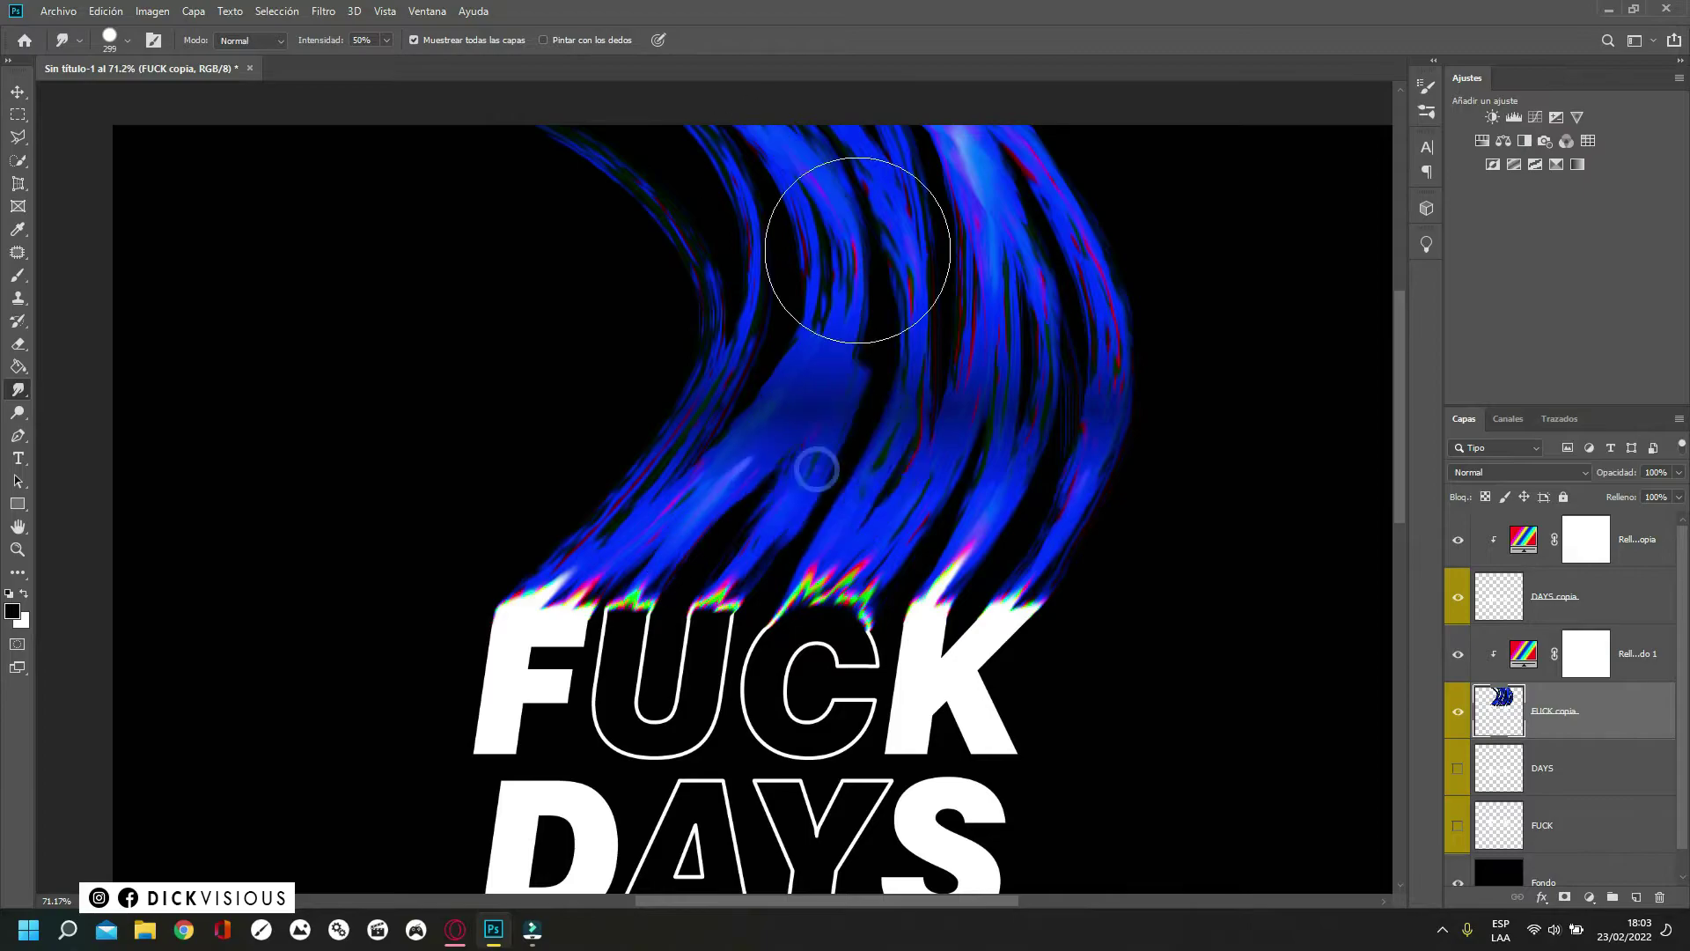
mouse_move(726, 263)
mouse_down()
mouse_move(879, 256)
mouse_move(815, 378)
mouse_move(679, 351)
mouse_move(654, 605)
mouse_move(672, 170)
mouse_up()
scroll(671, 170, down, 2)
mouse_move(792, 370)
mouse_down()
mouse_move(886, 265)
mouse_move(789, 301)
mouse_up()
scroll(789, 300, down, 3)
scroll(483, 490, up, 3)
- Smudge long blue strands downward from DAYS toward the canvas bottom, blending them into a wave
ctrl+click(483, 490)
scroll(528, 563, down, 2)
drag(563, 580, 501, 845)
mouse_move(757, 607)
mouse_down()
mouse_move(573, 622)
mouse_move(686, 746)
mouse_up()
scroll(685, 747, up, 2)
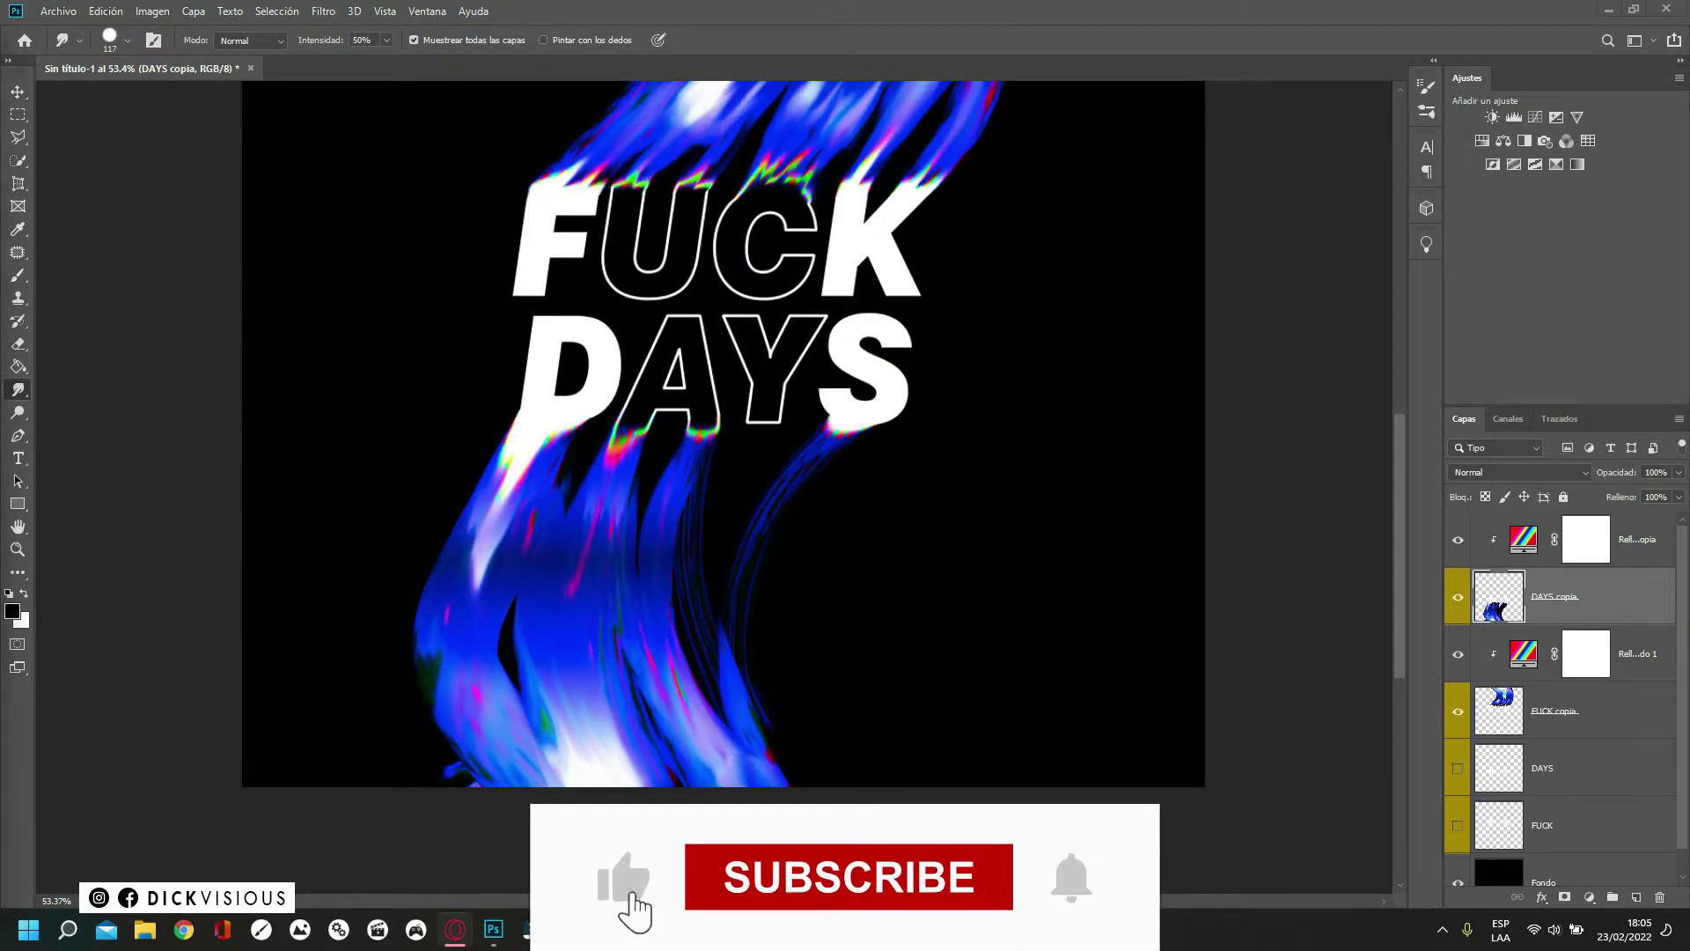
drag(748, 432, 748, 775)
drag(837, 440, 860, 690)
drag(880, 502, 845, 793)
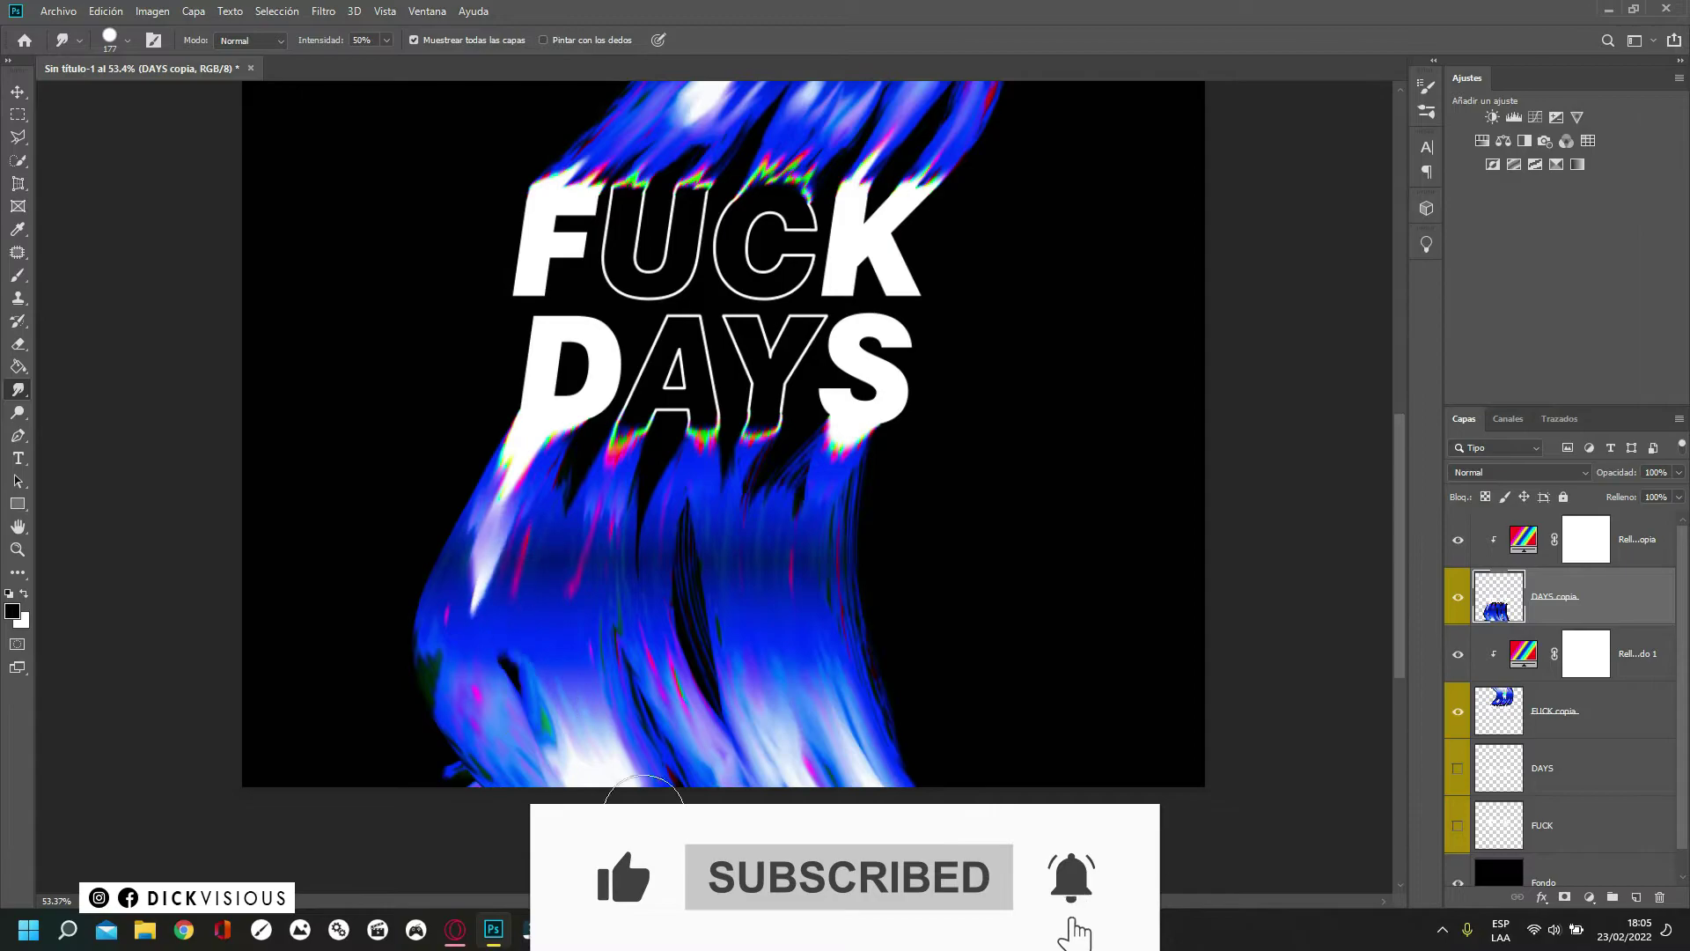
drag(704, 458, 832, 806)
drag(646, 573, 704, 774)
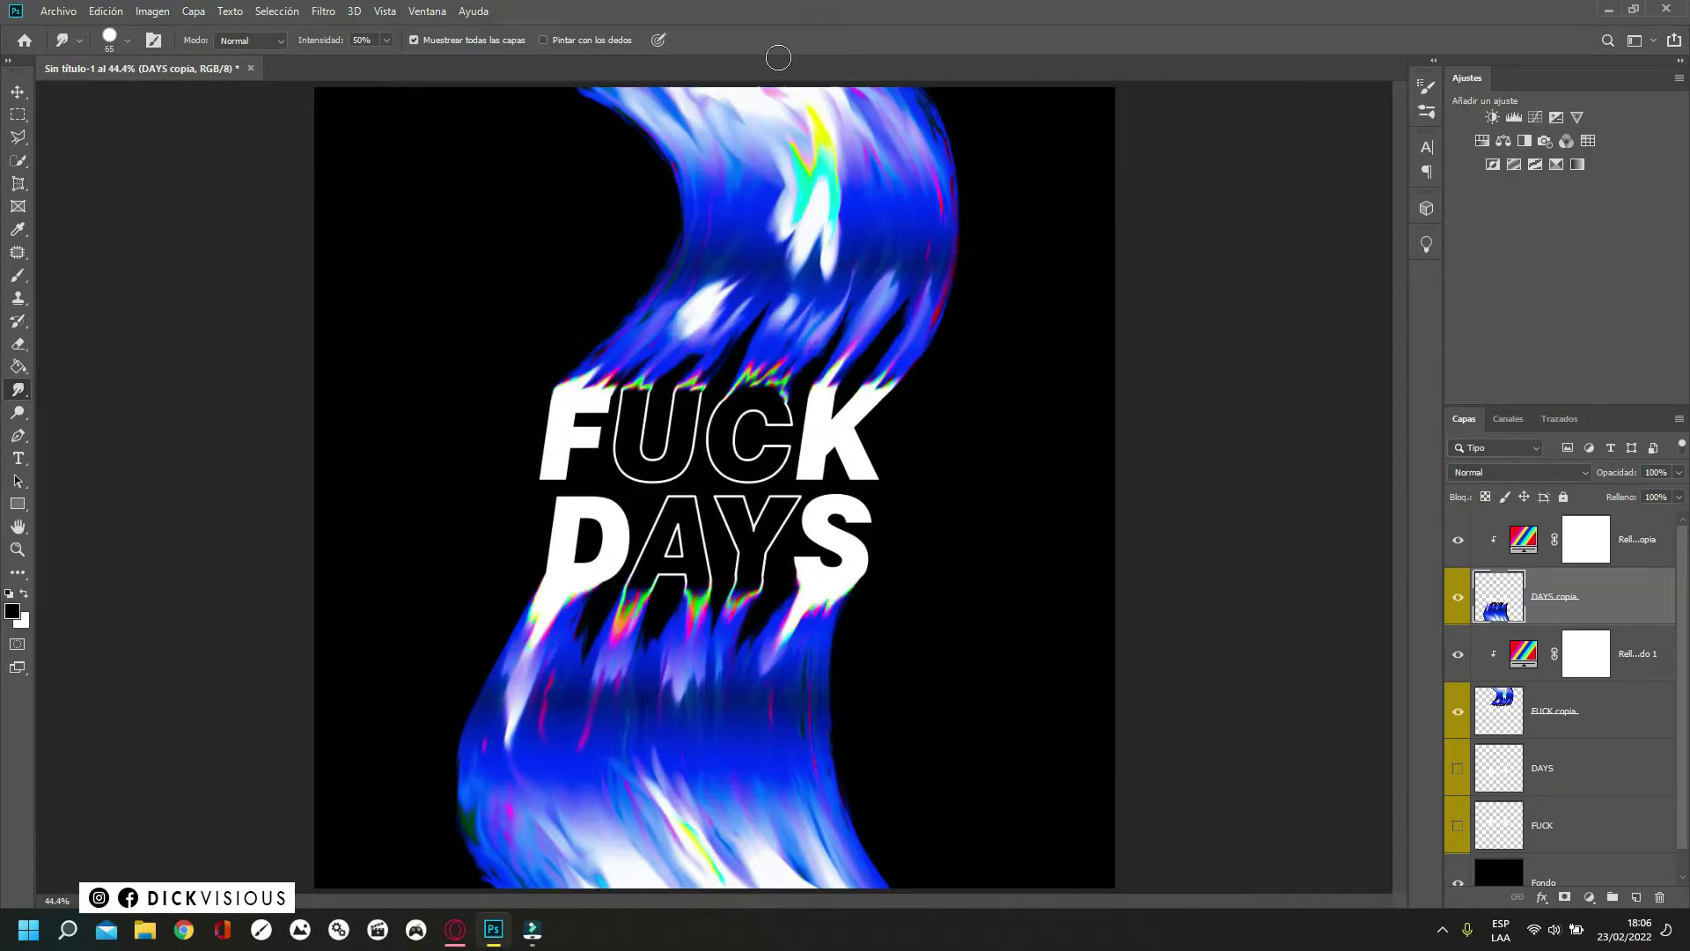
click(1497, 713)
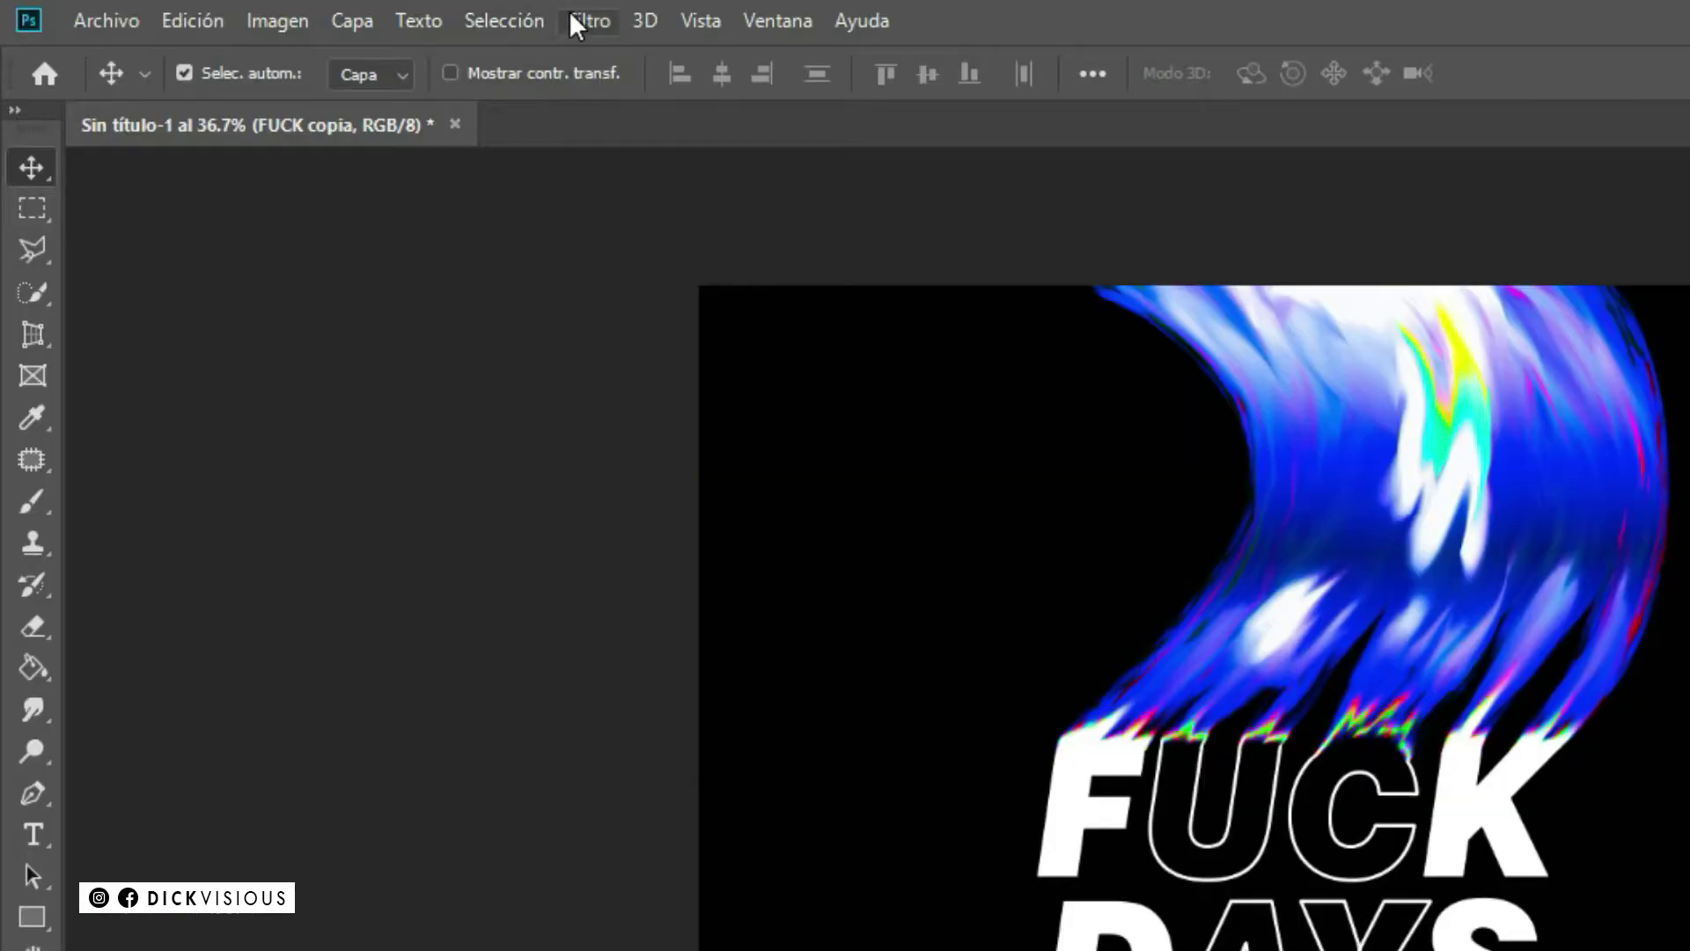
- Liquify the upper streaks into swirls with Forward Warp, then warp the streaks below DAYS
click(583, 20)
click(784, 275)
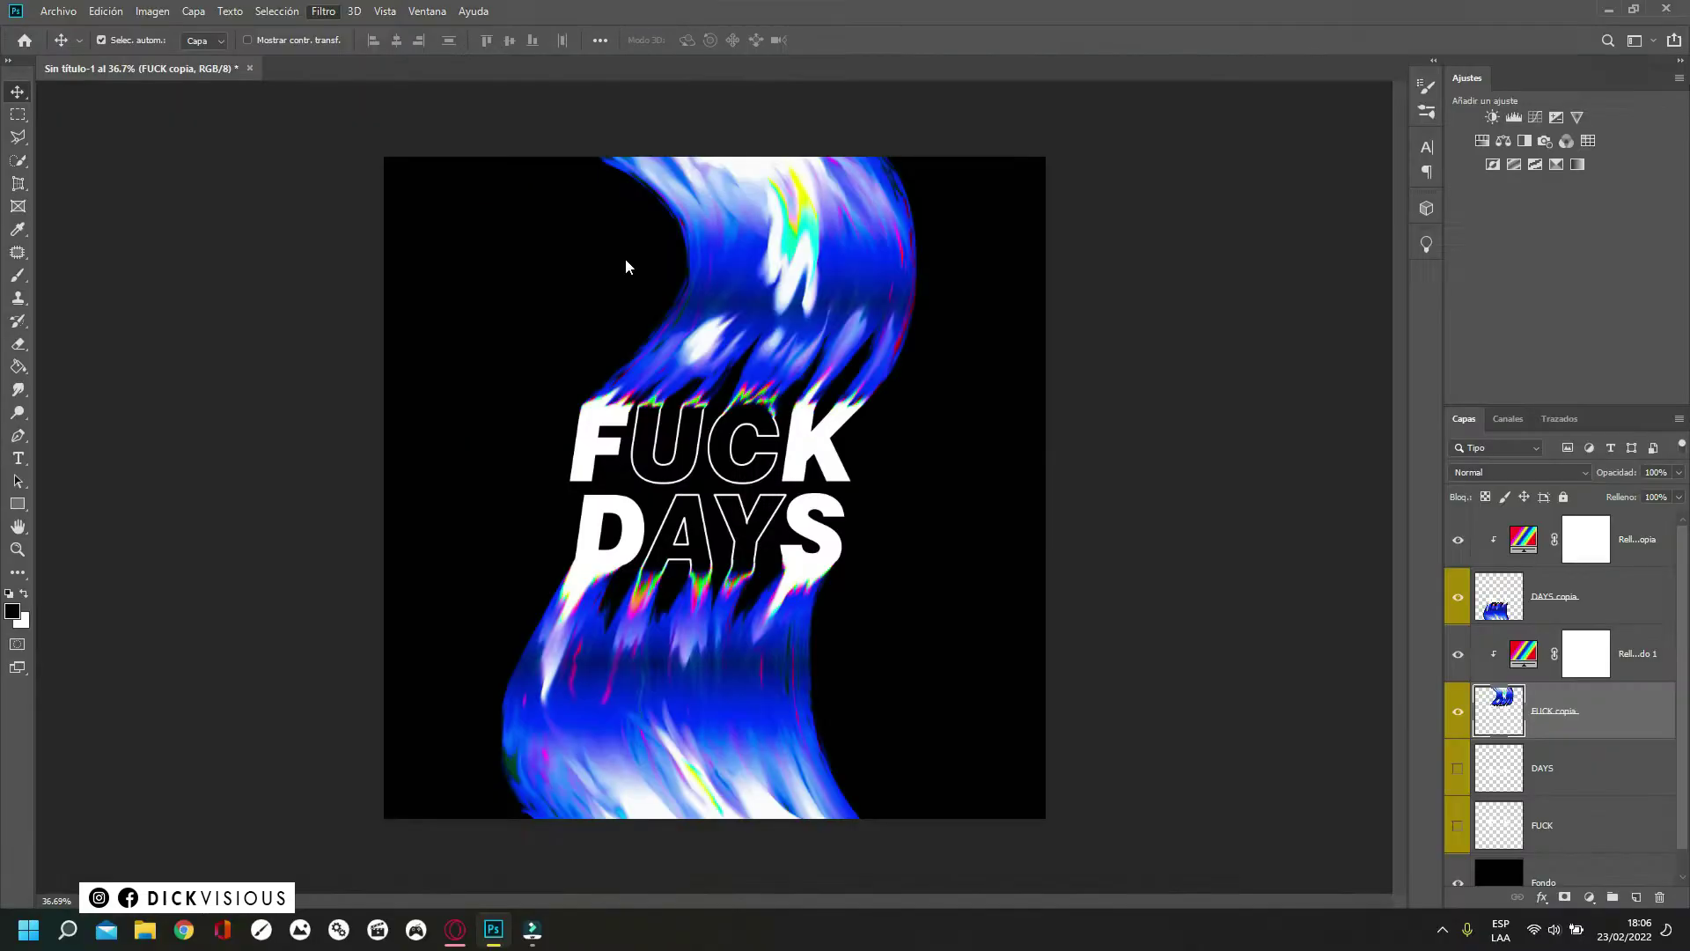
drag(793, 264, 781, 72)
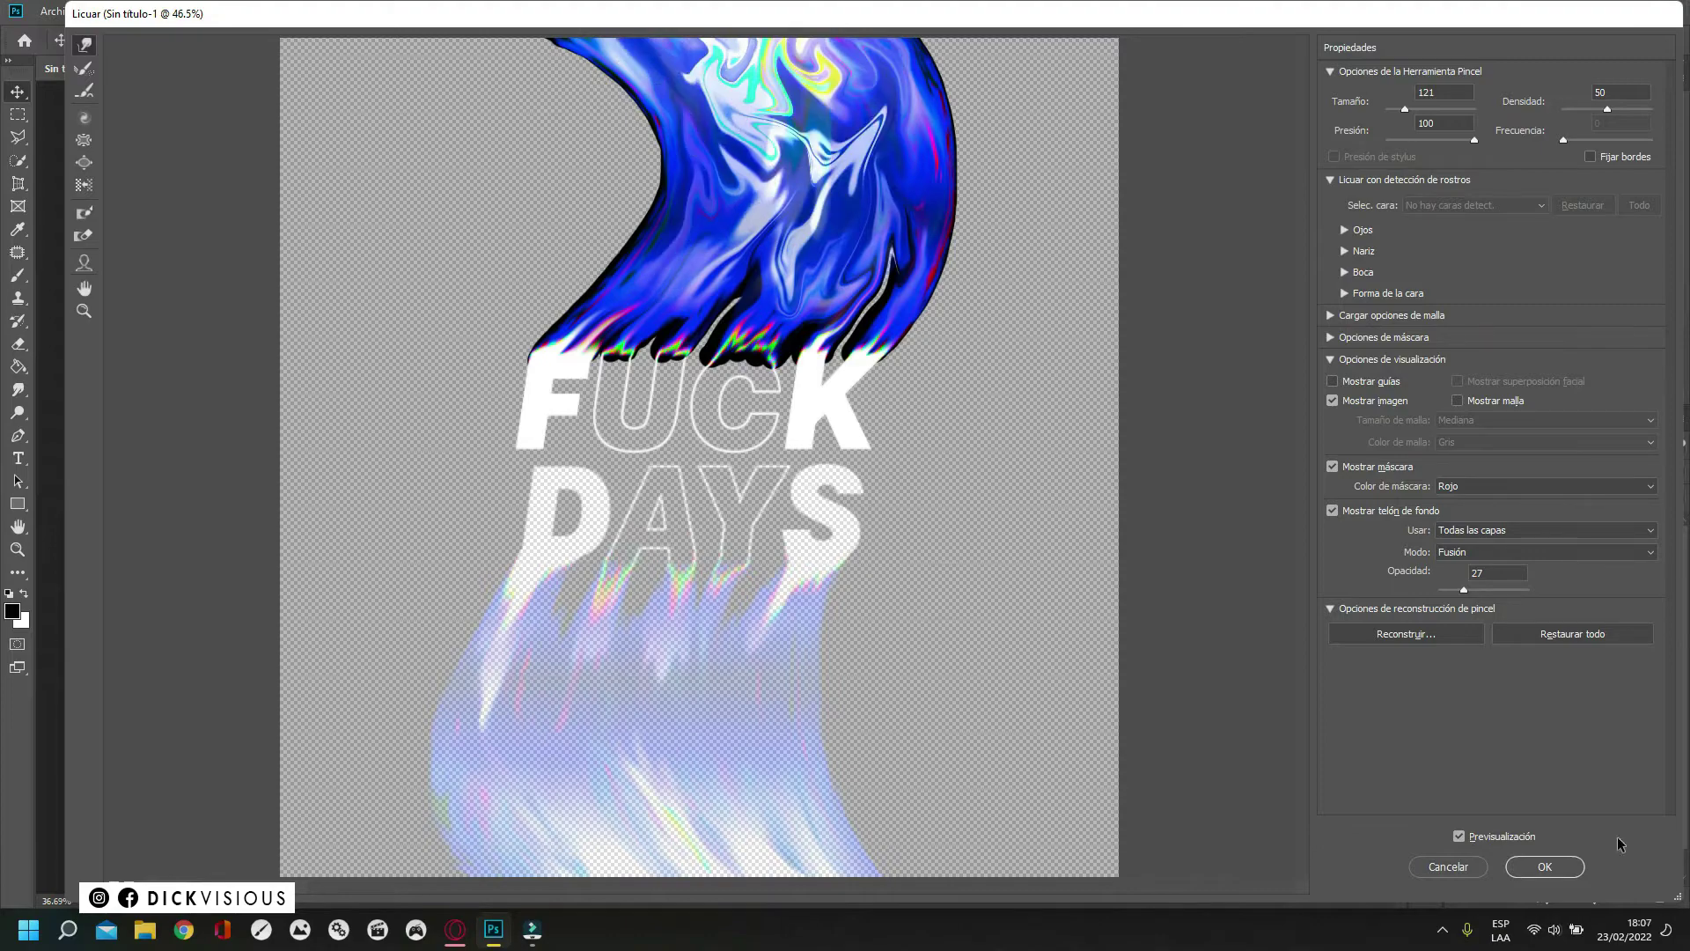
key(Return)
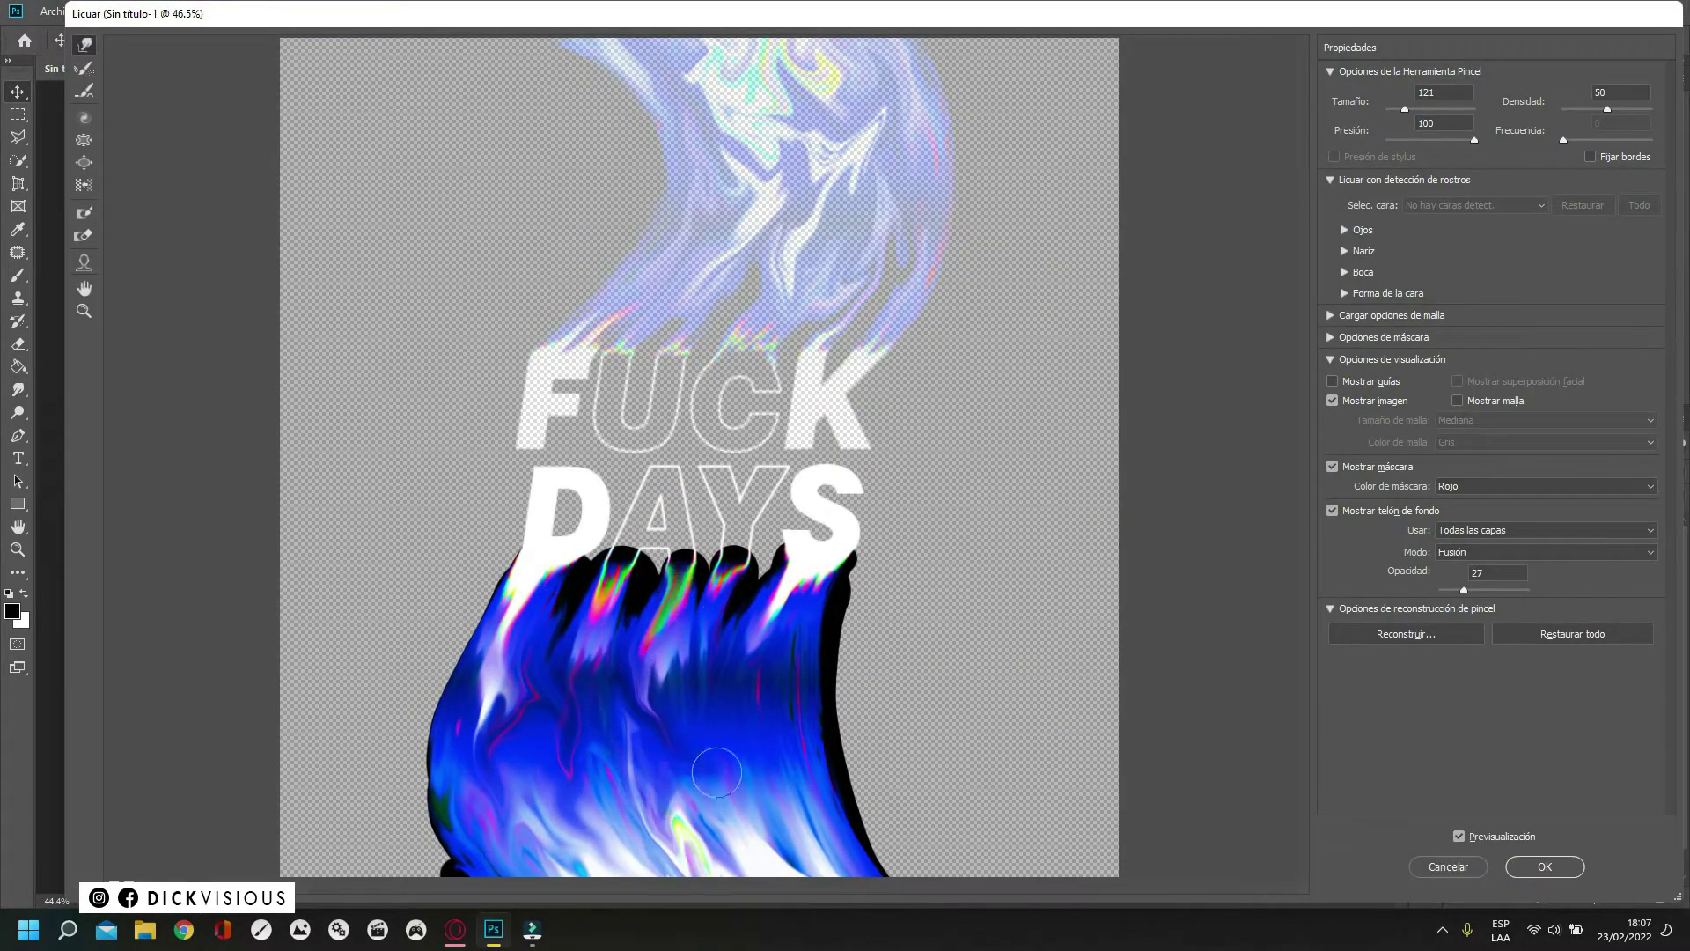
drag(862, 858, 506, 878)
drag(718, 706, 655, 814)
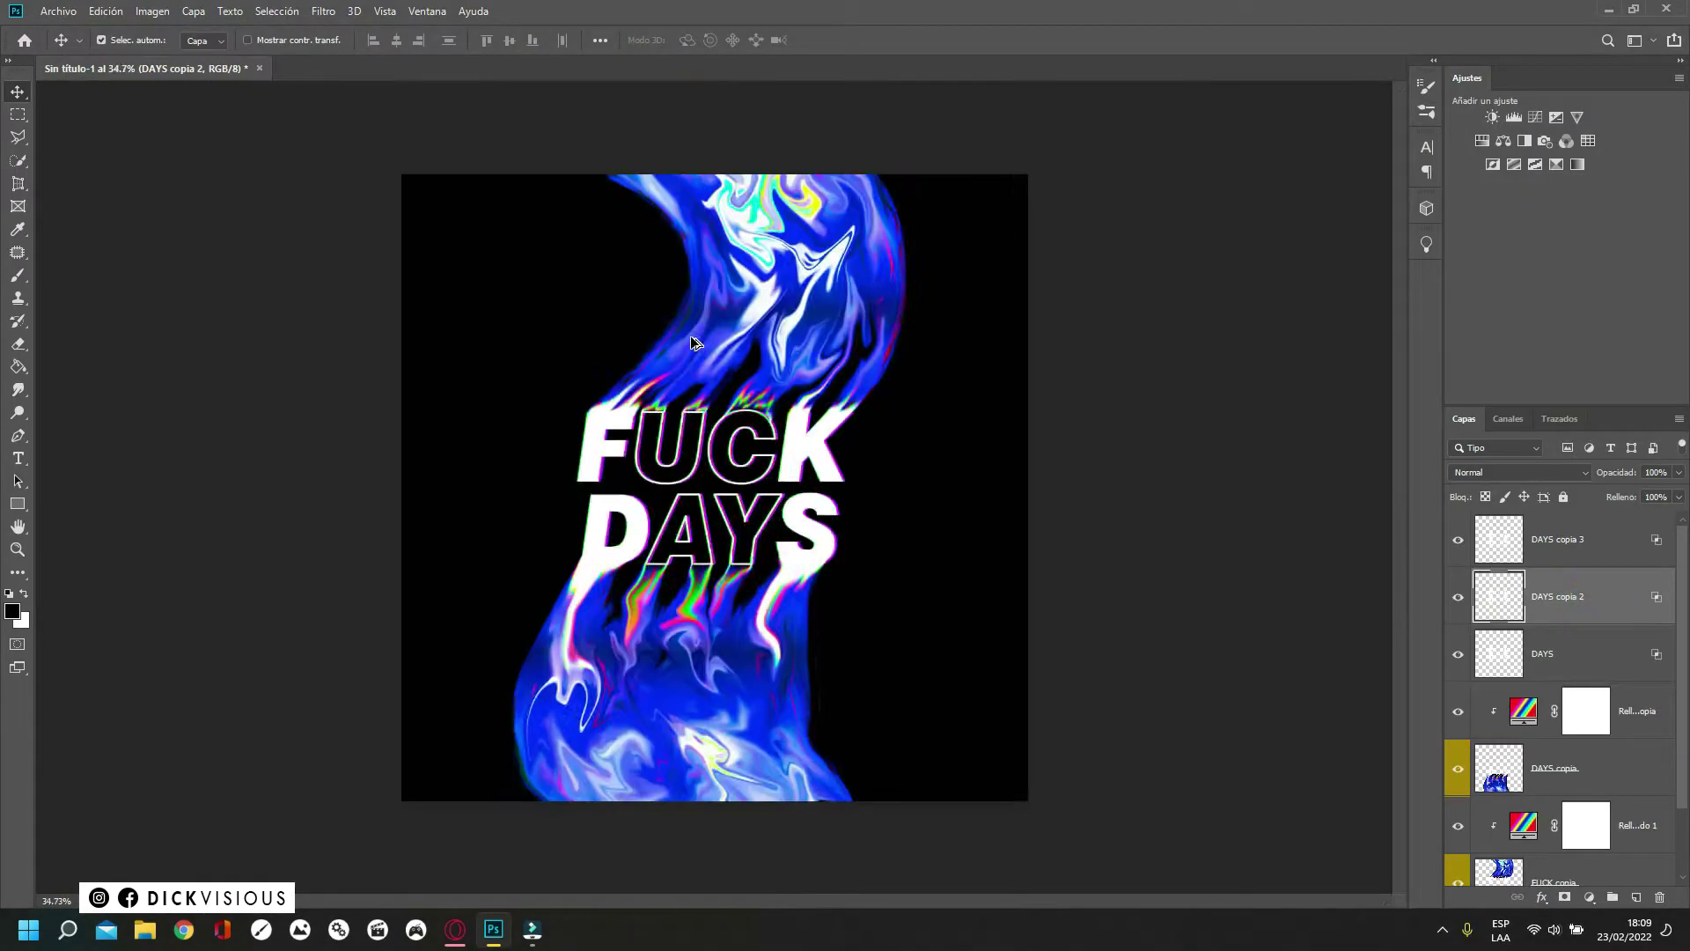
- Stamp the visible artwork into a new layer with the background hidden, restore the black background, and duplicate it
click(1602, 552)
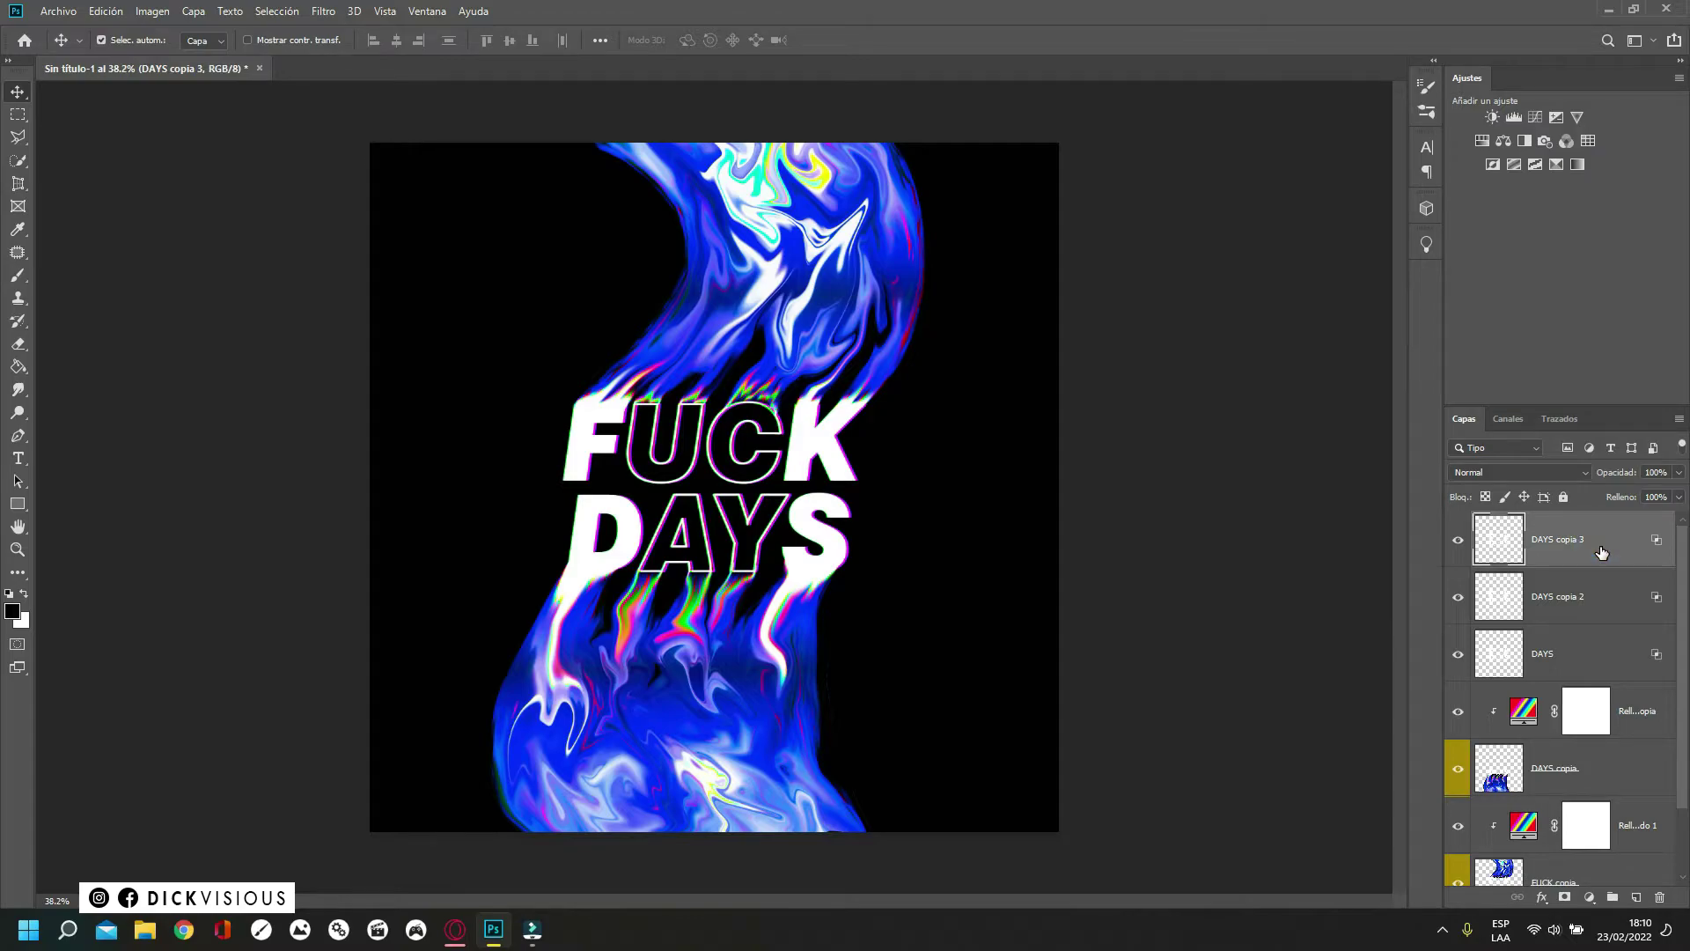
scroll(1460, 817, down, 2)
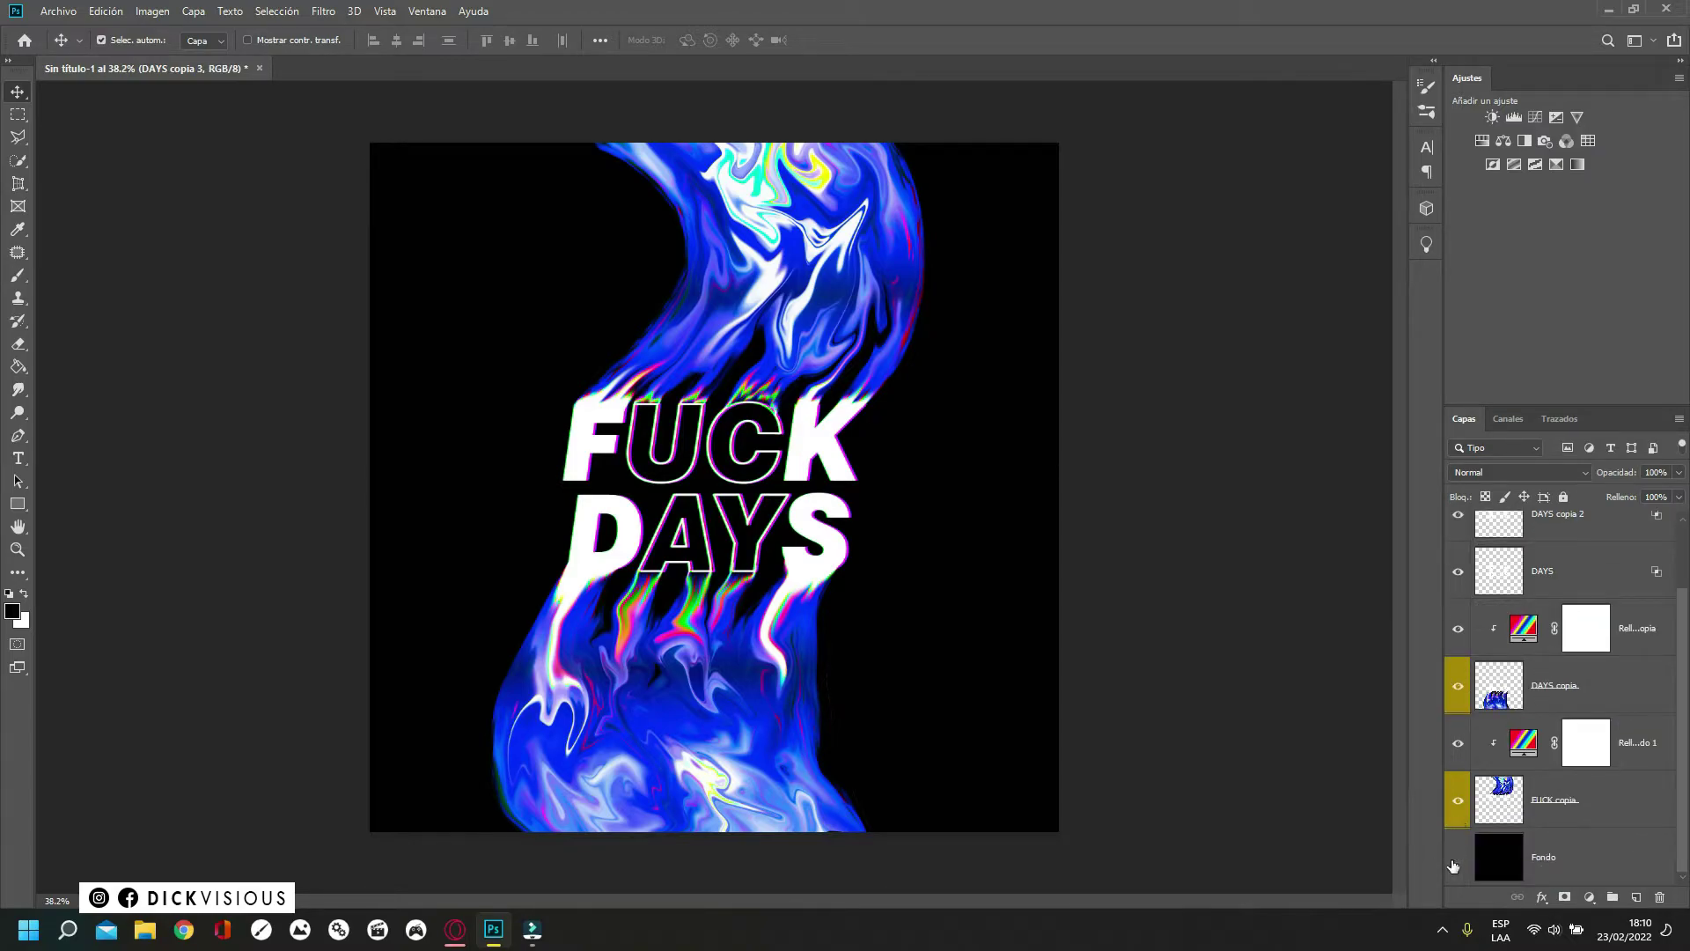
click(1454, 865)
scroll(1518, 805, up, 2)
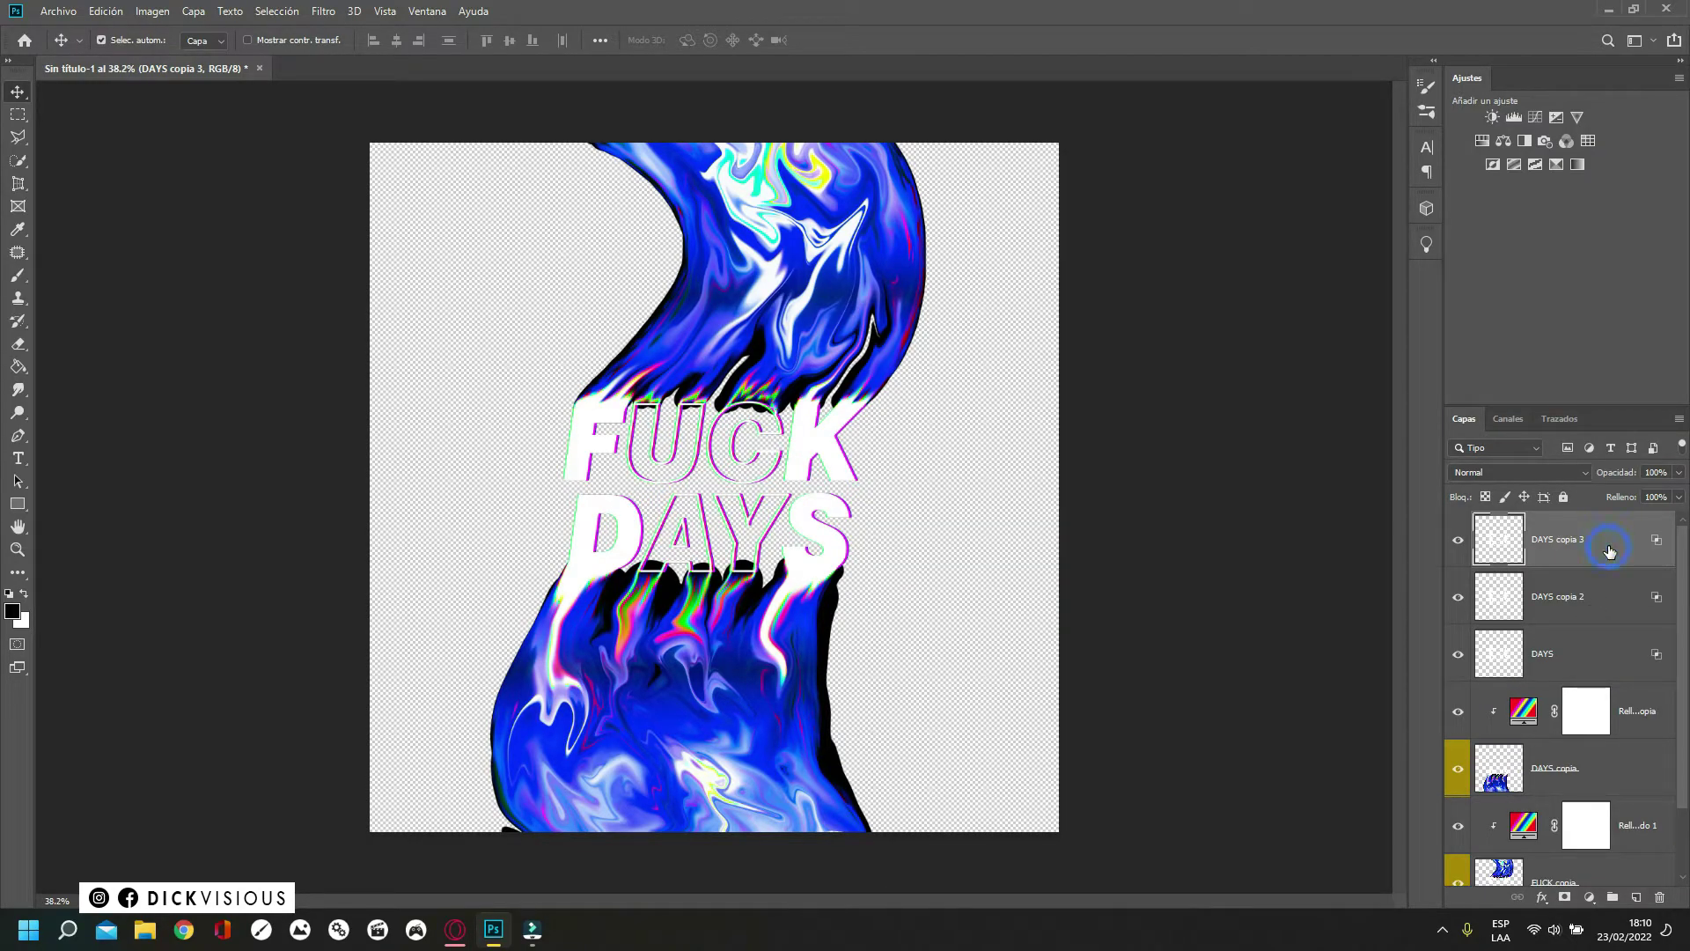
key(ctrl+shift+alt+e)
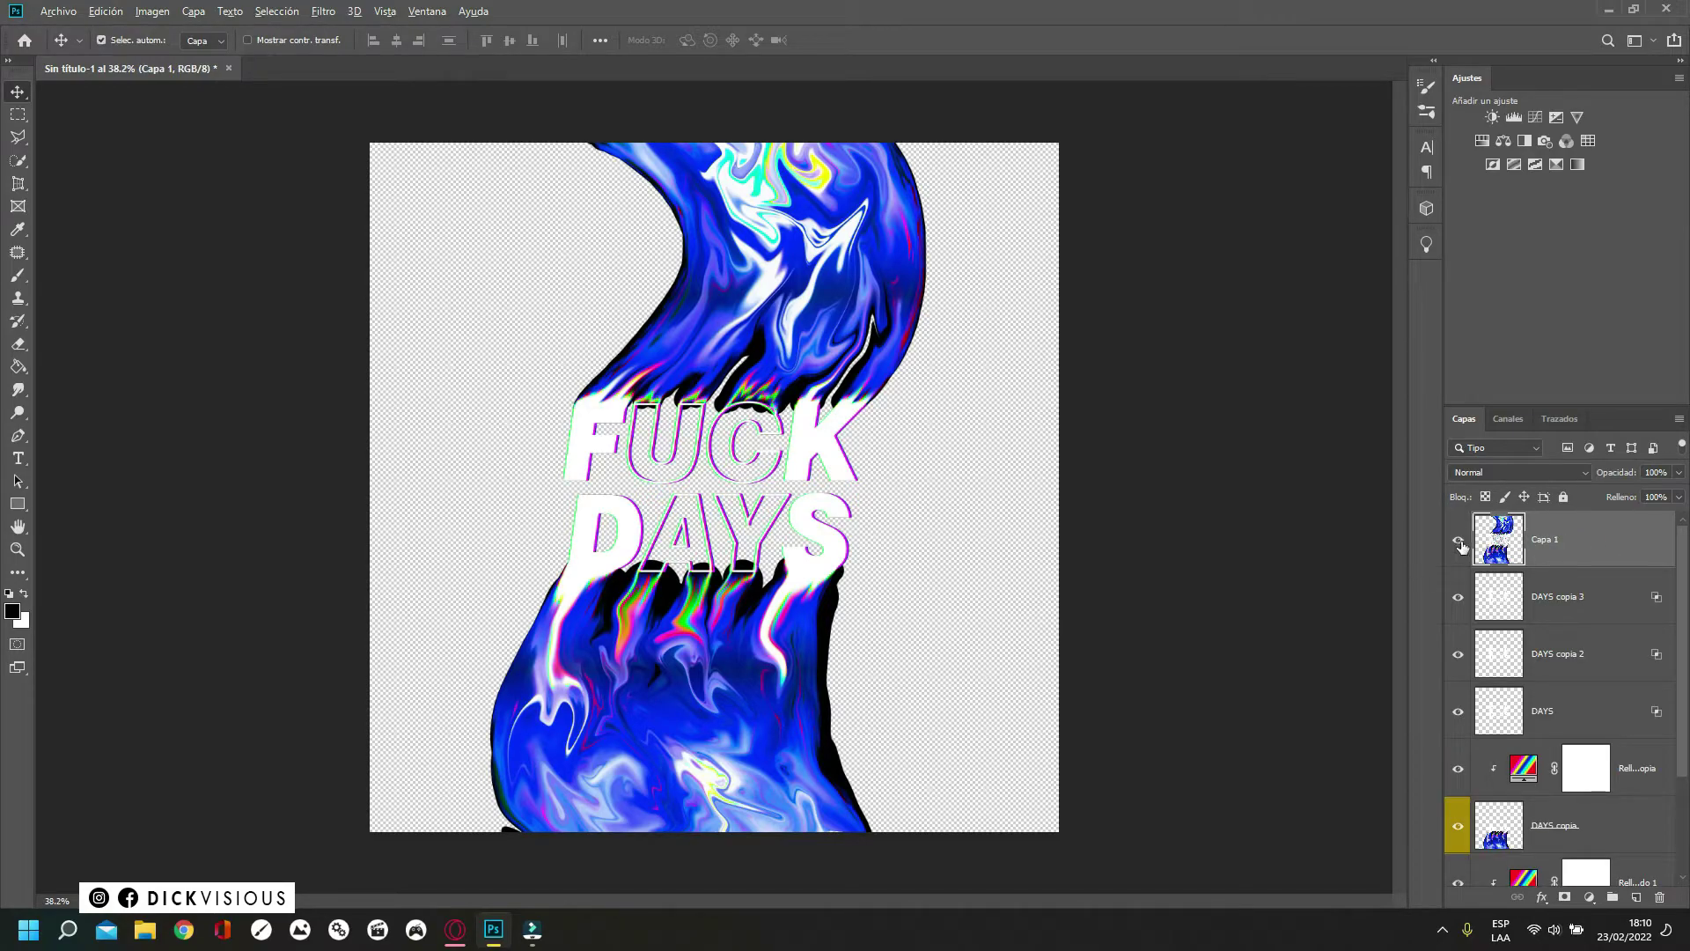
scroll(1510, 616, down, 3)
click(1459, 860)
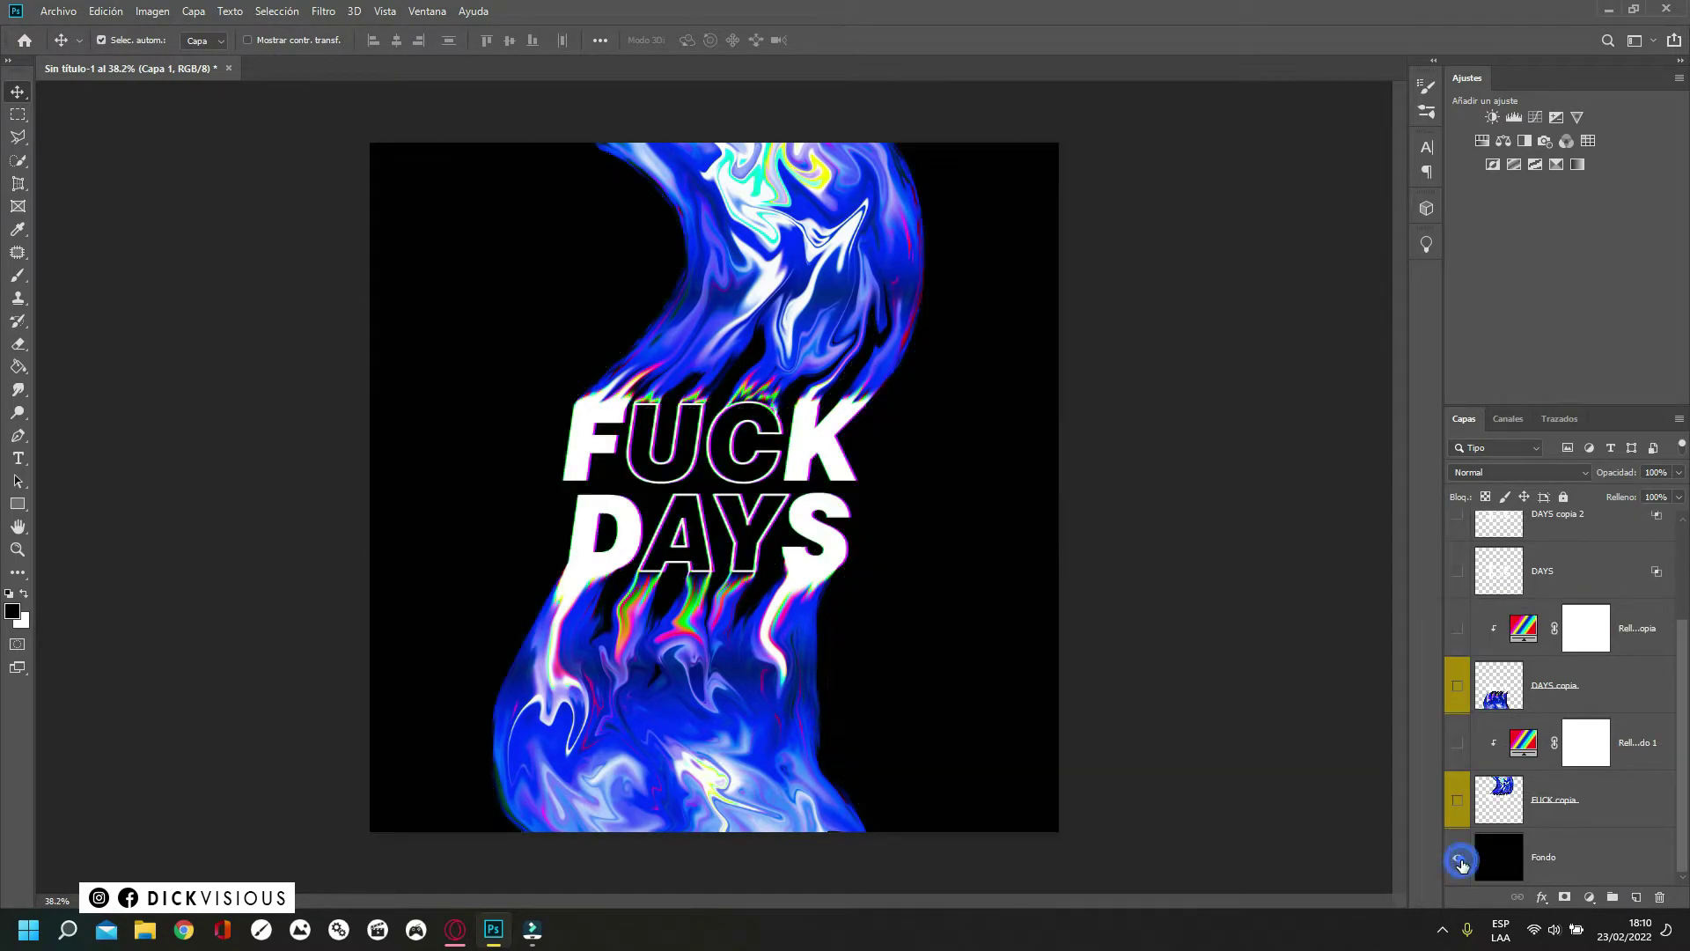
drag(972, 417, 982, 405)
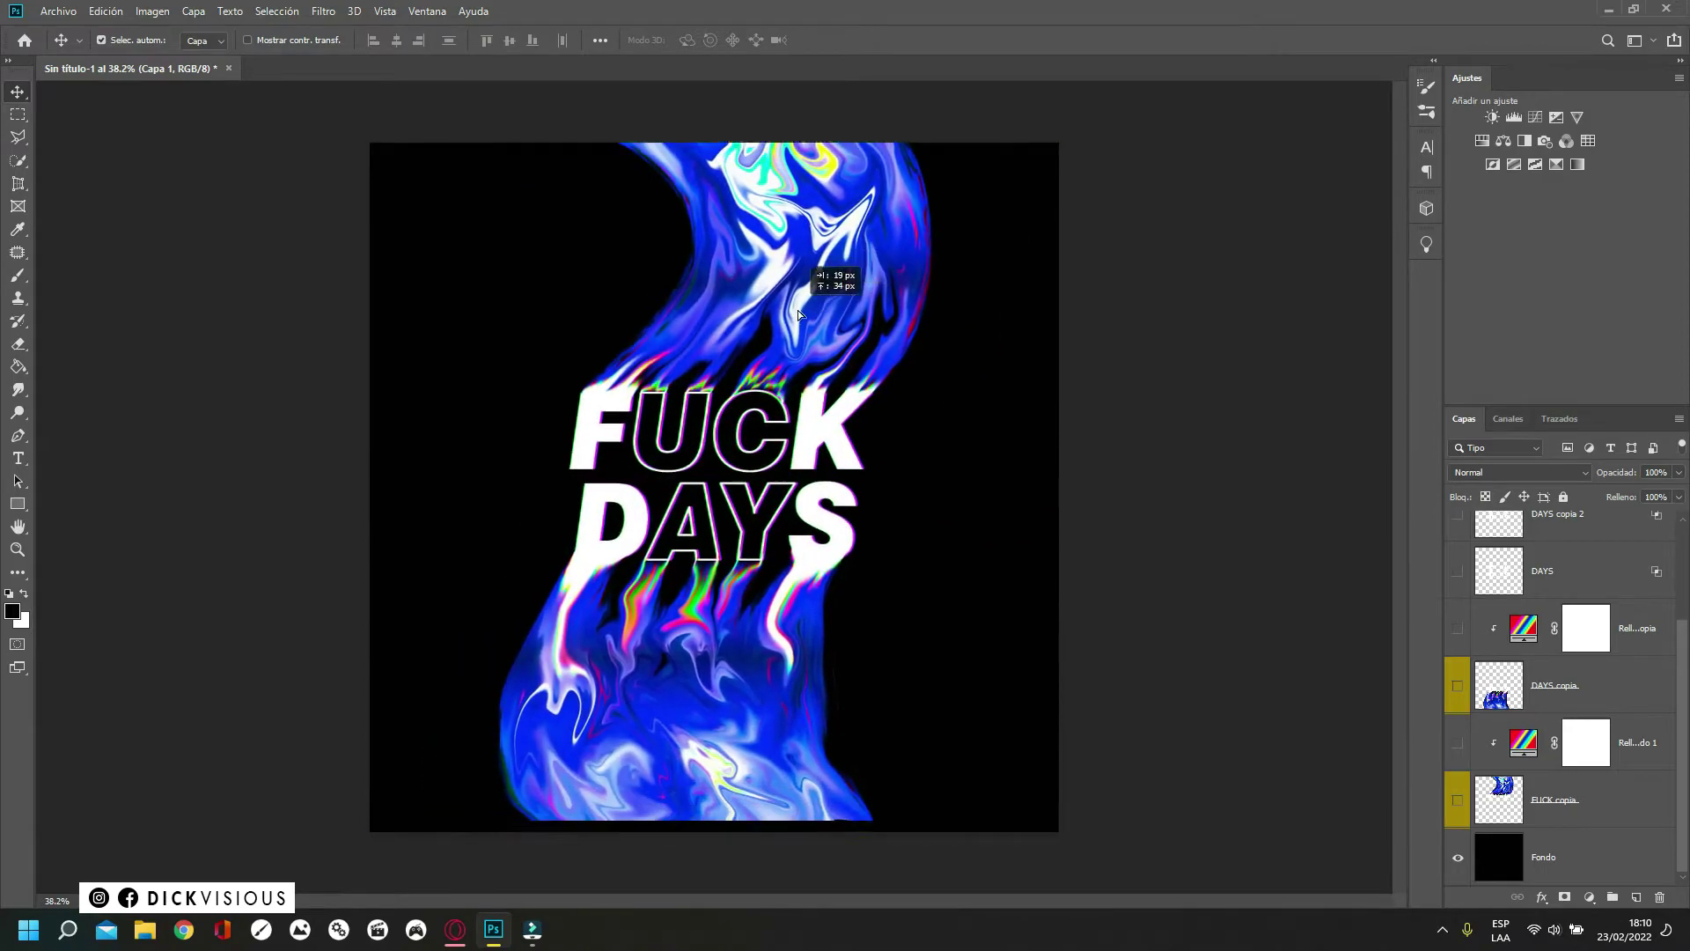
key(ctrl+z)
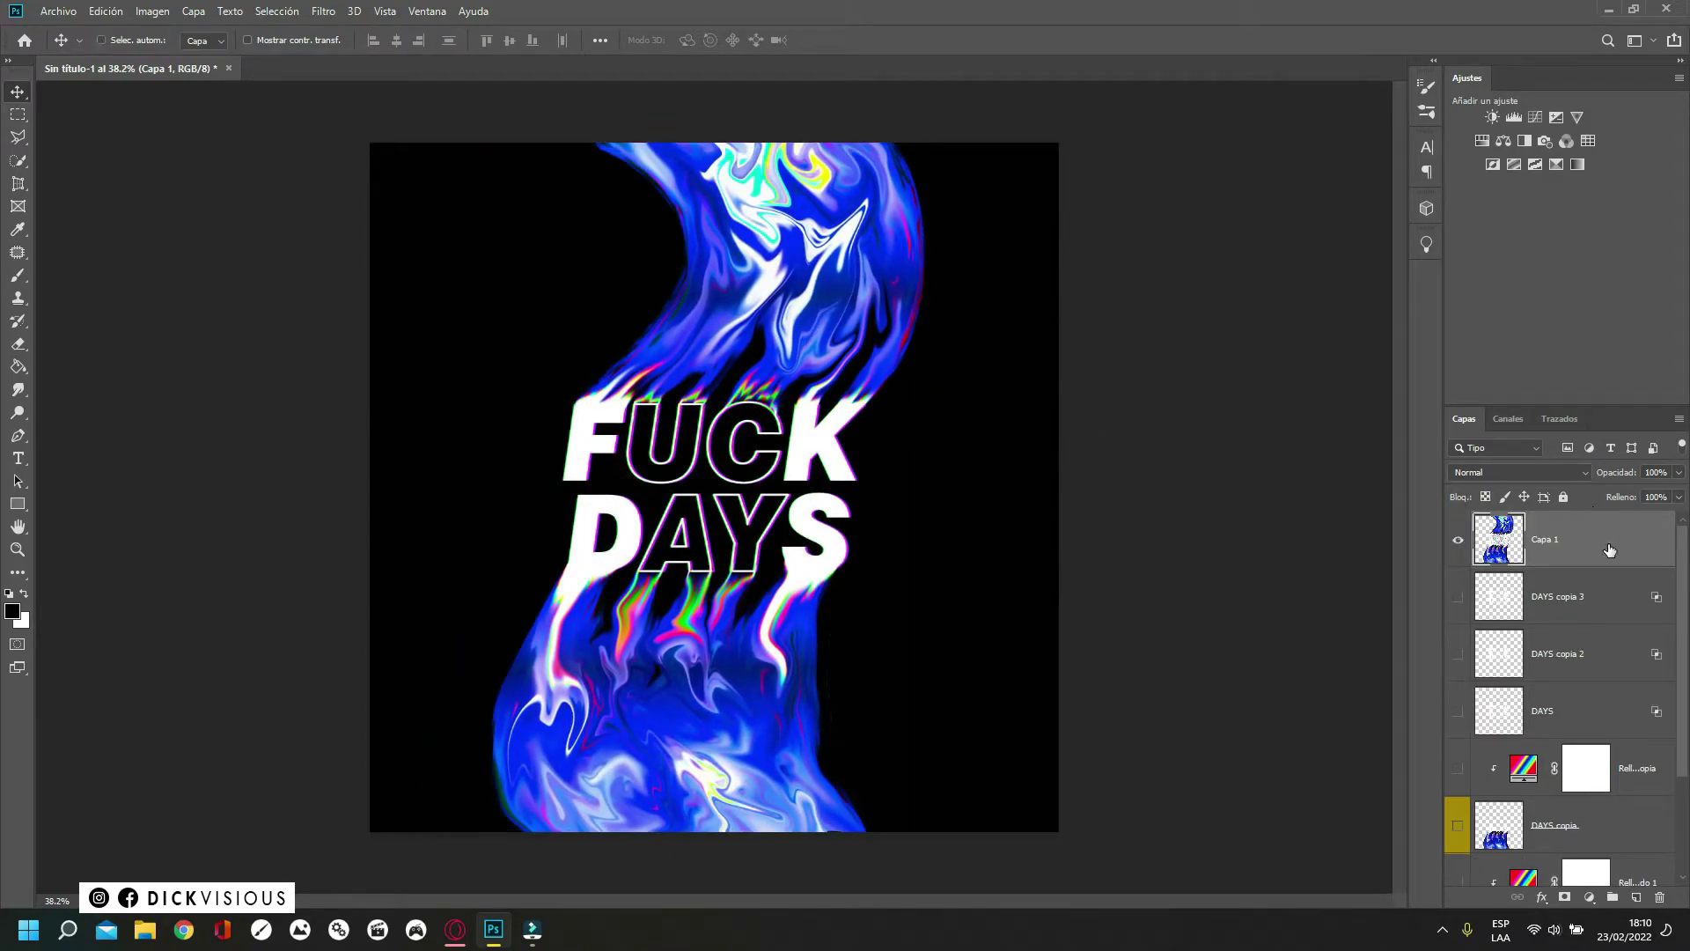
key(ctrl+j)
- Name the merged layers 1 and 2, set layer 2 to Sobreexpos. lineal and blur it
double_click(1551, 598)
text(1)
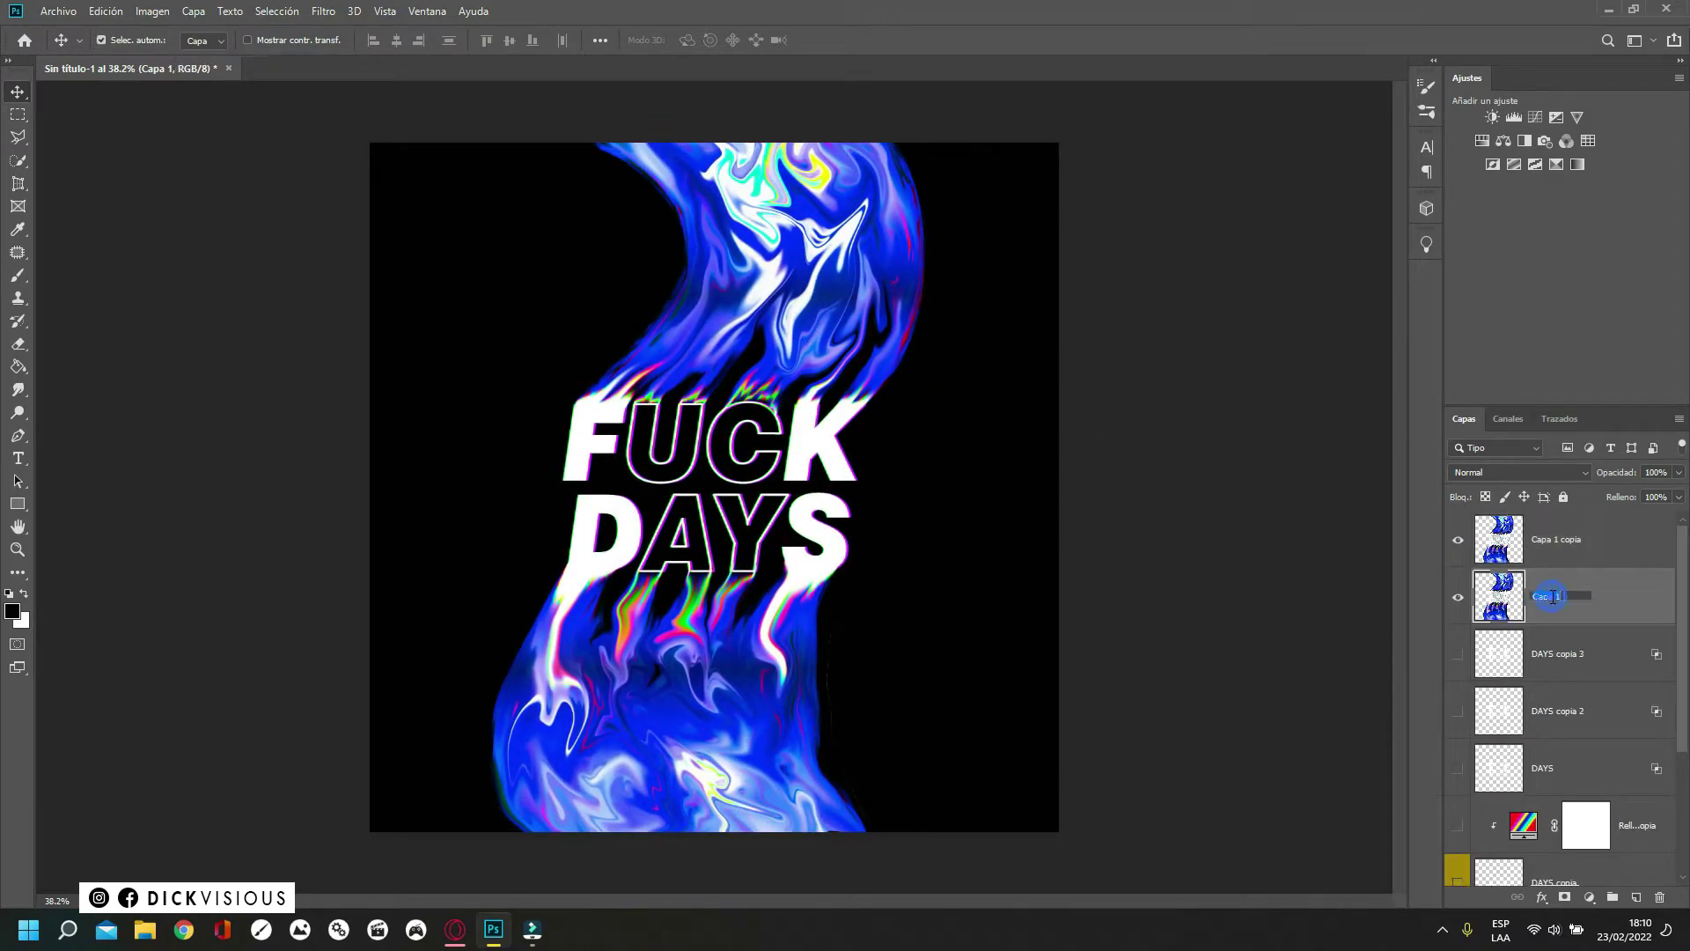
double_click(1551, 538)
text(2)
click(1519, 471)
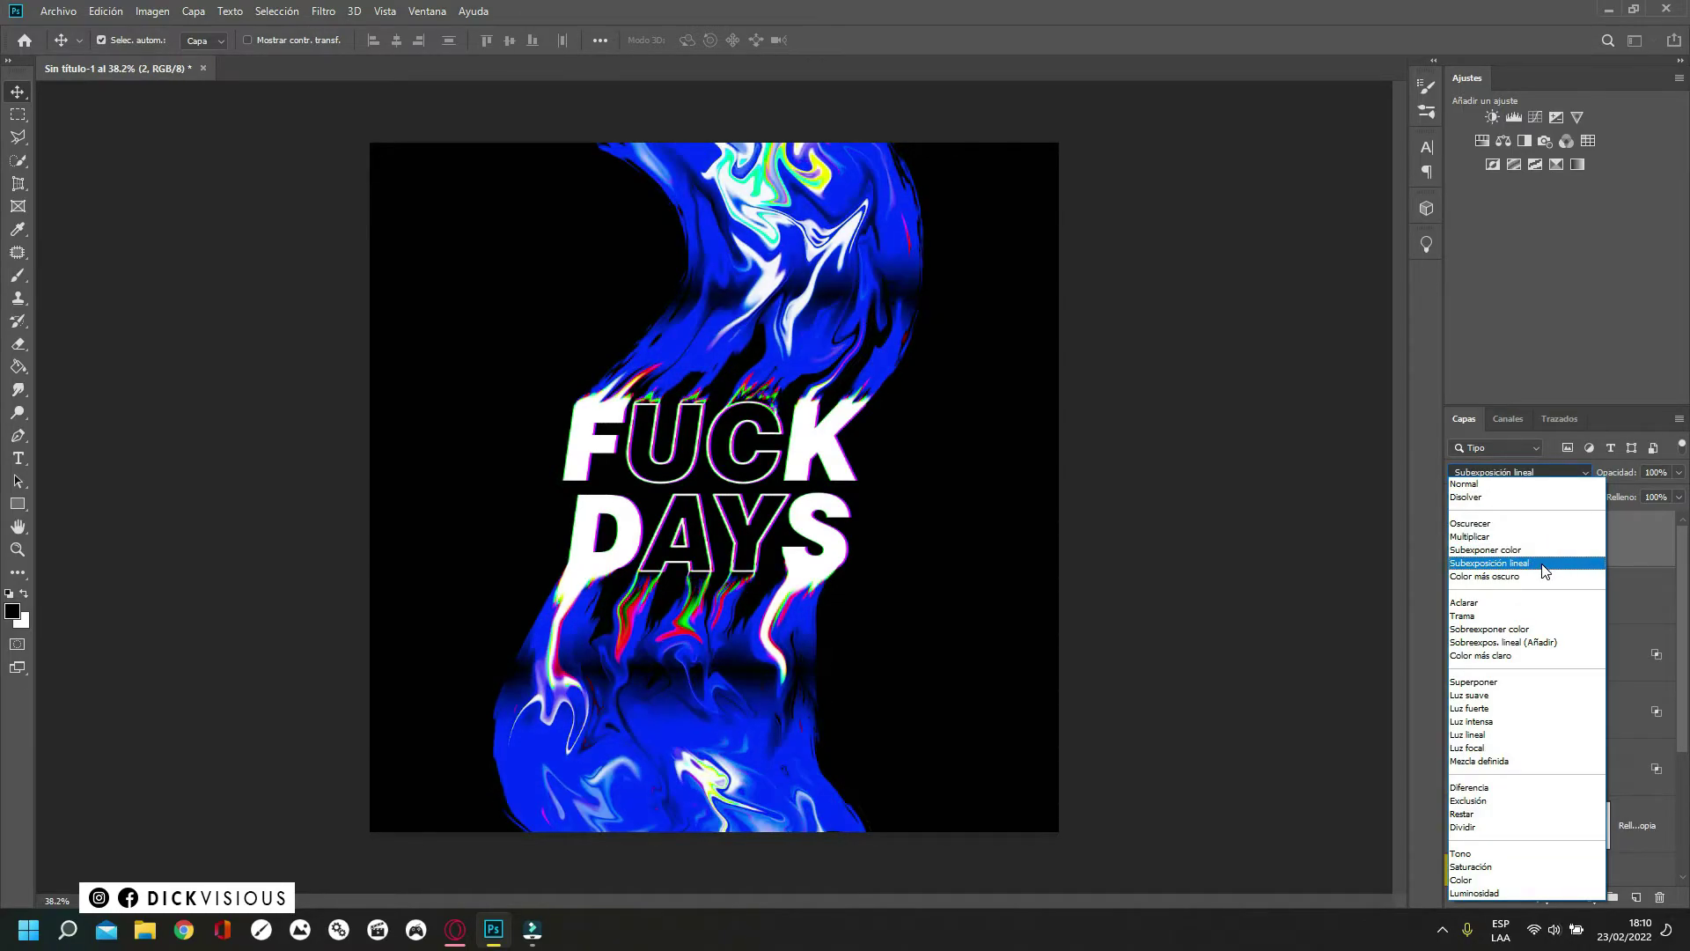
click(1525, 643)
click(276, 11)
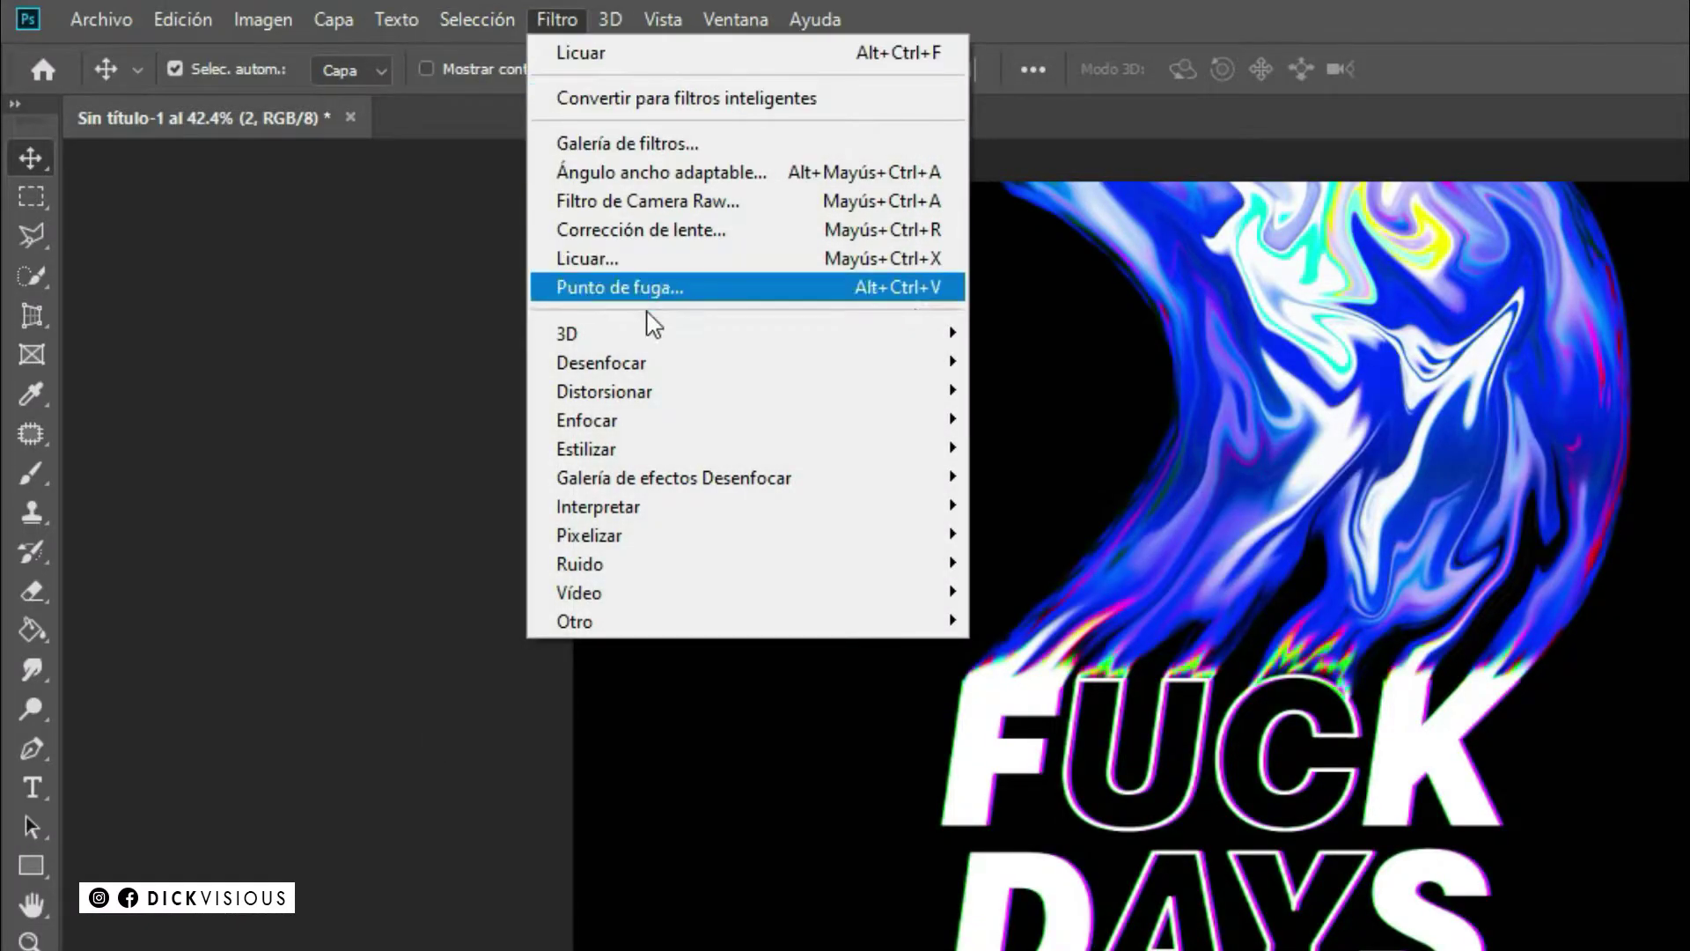
mouse_move(747, 362)
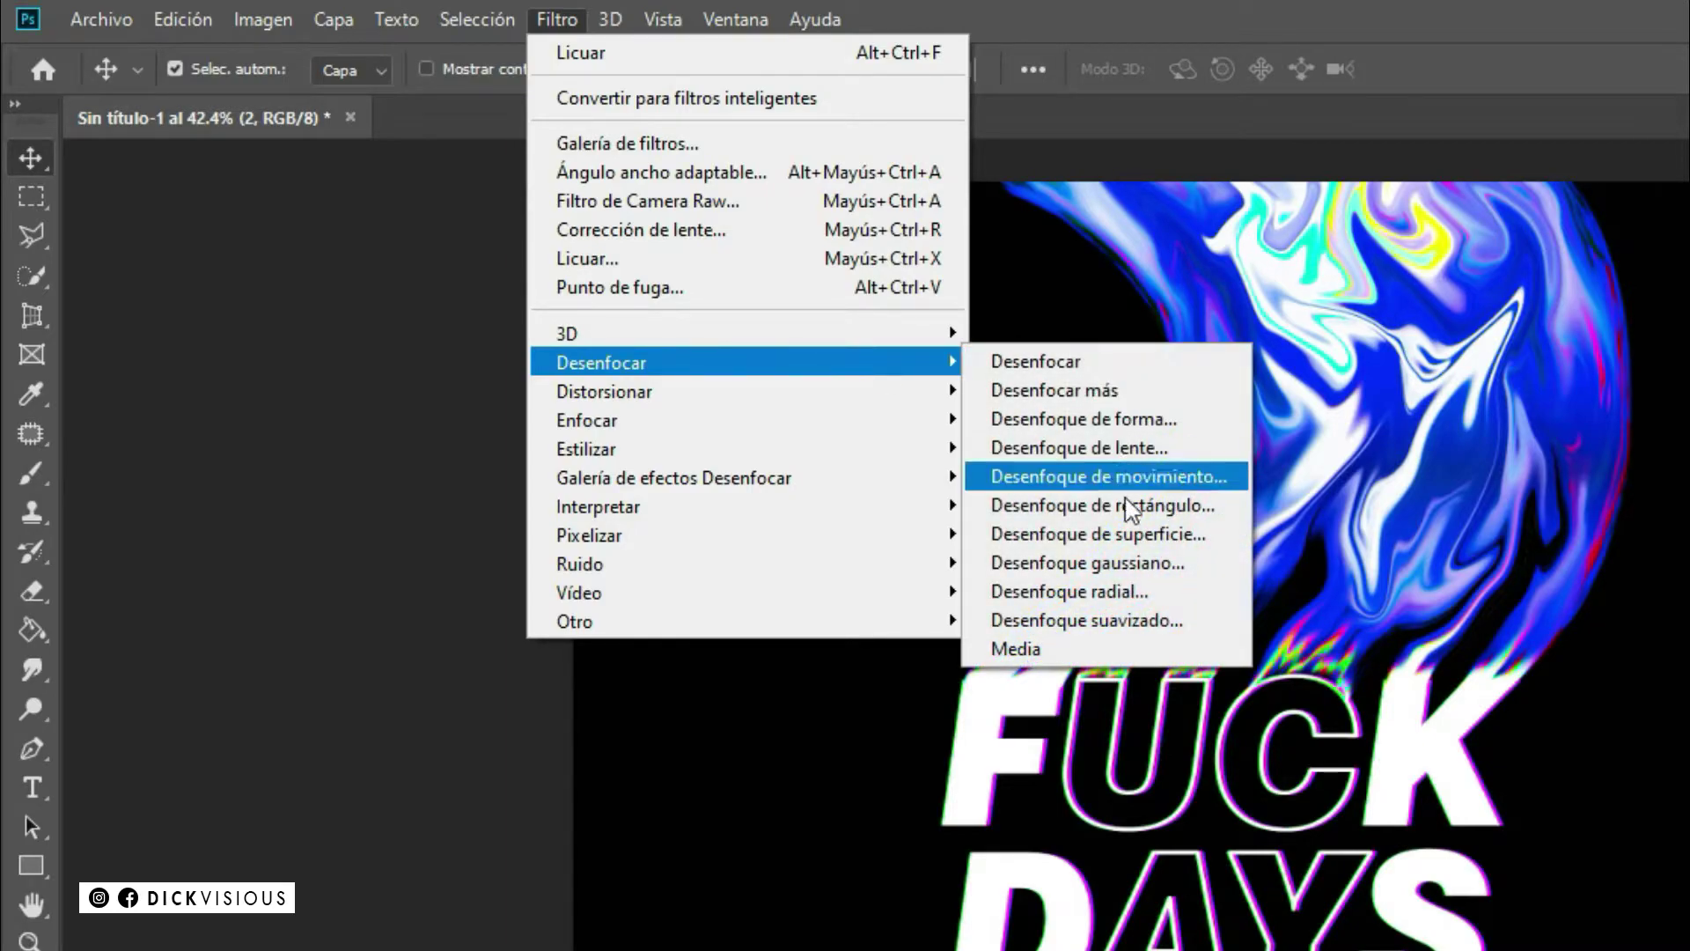
click(1171, 563)
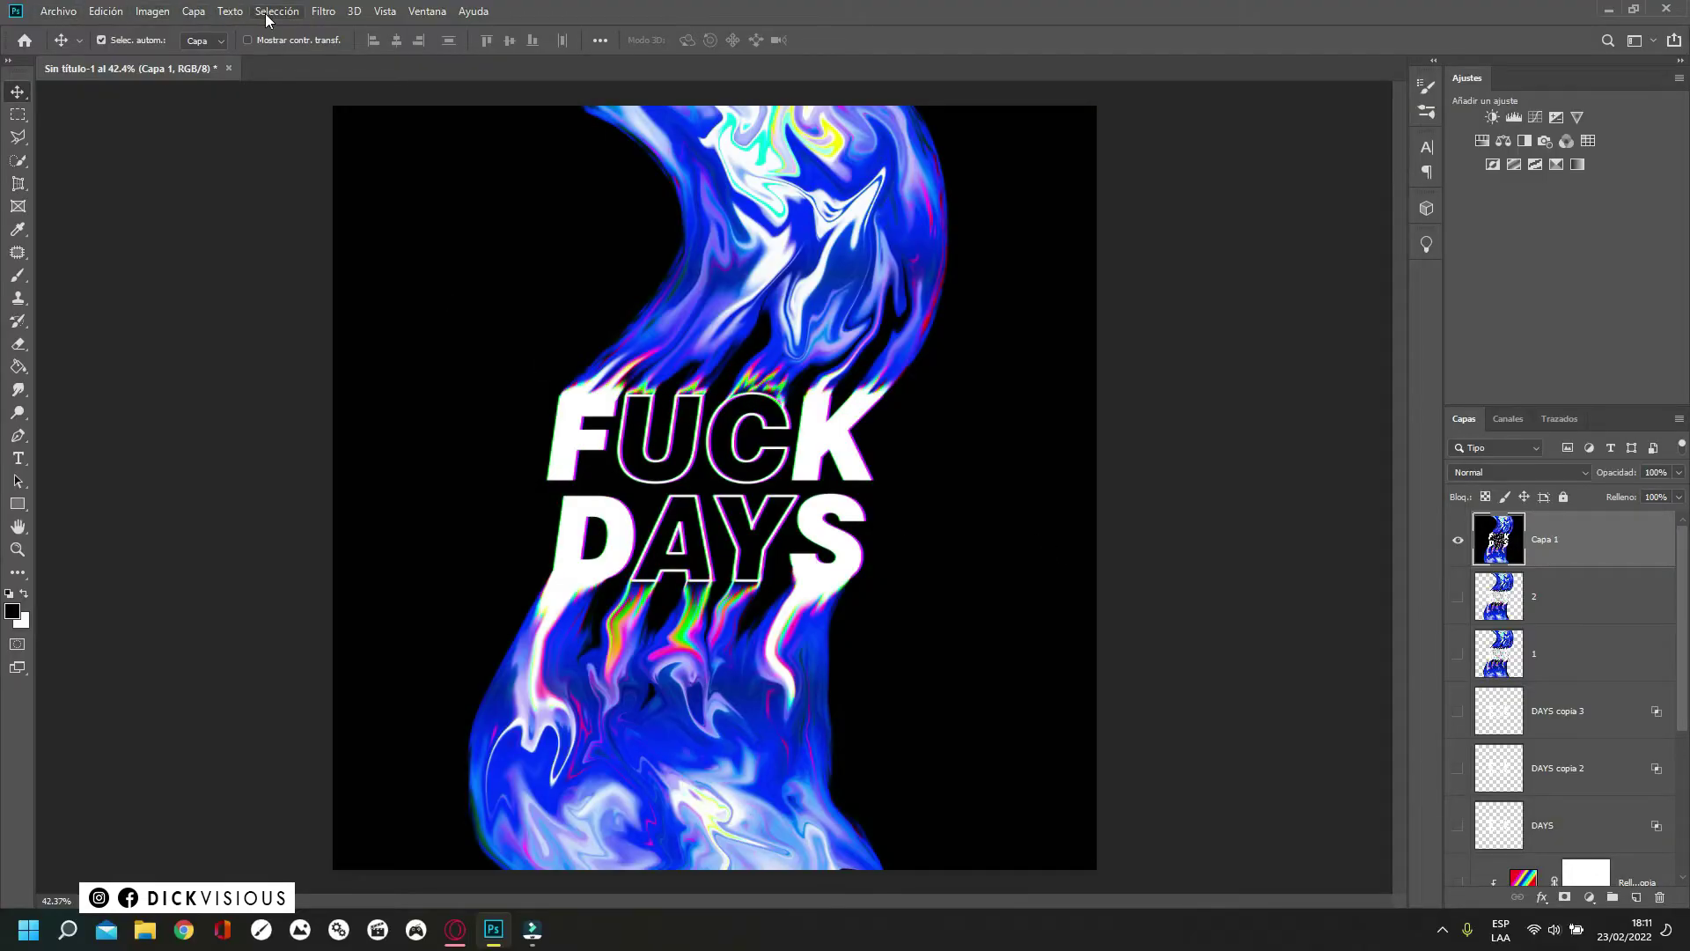
- Liquify the merged Capa 1 with Forward Warp, smearing the streaks around the FUCK lettering
click(320, 11)
click(368, 150)
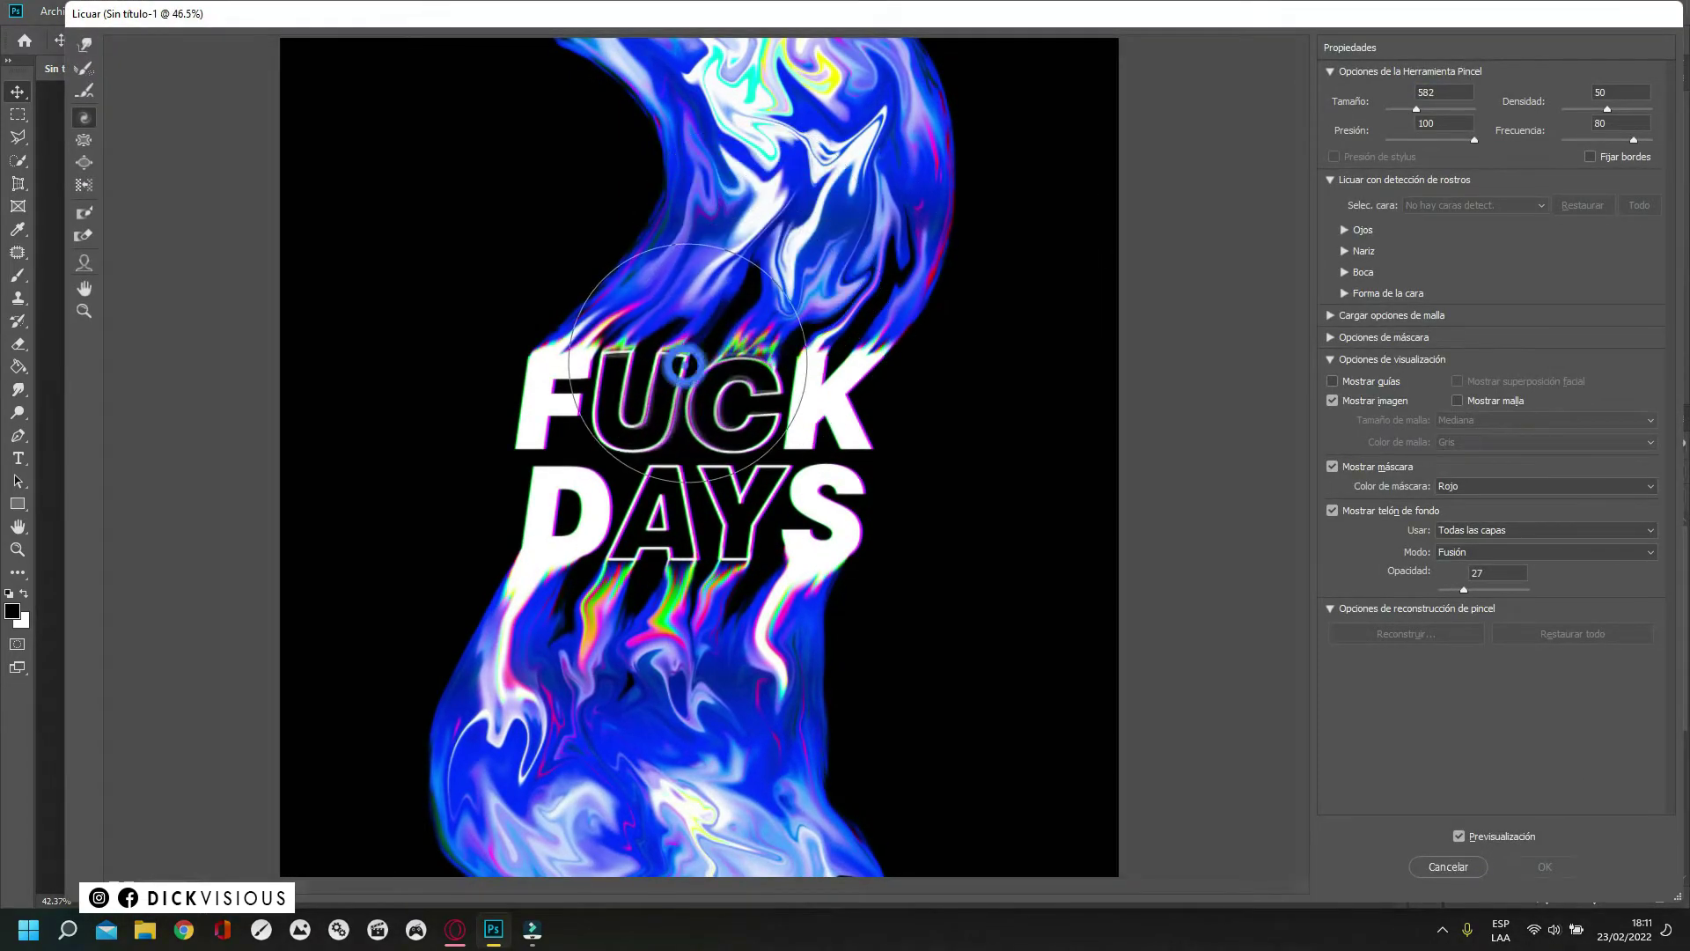
click(86, 48)
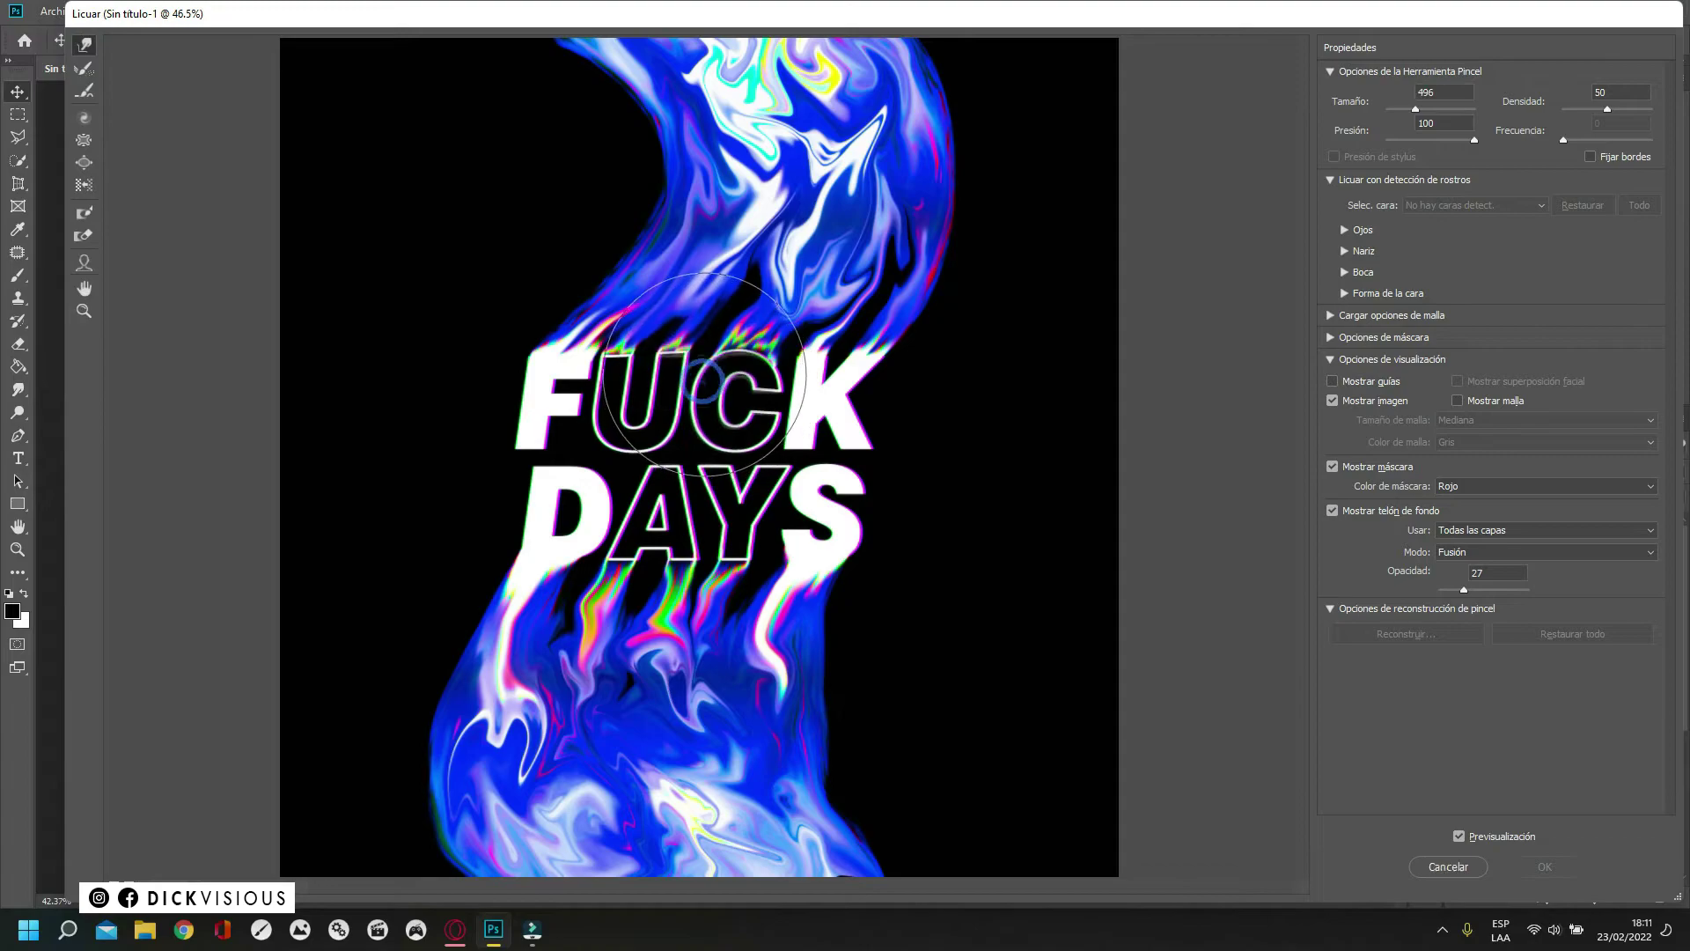
drag(655, 390, 679, 543)
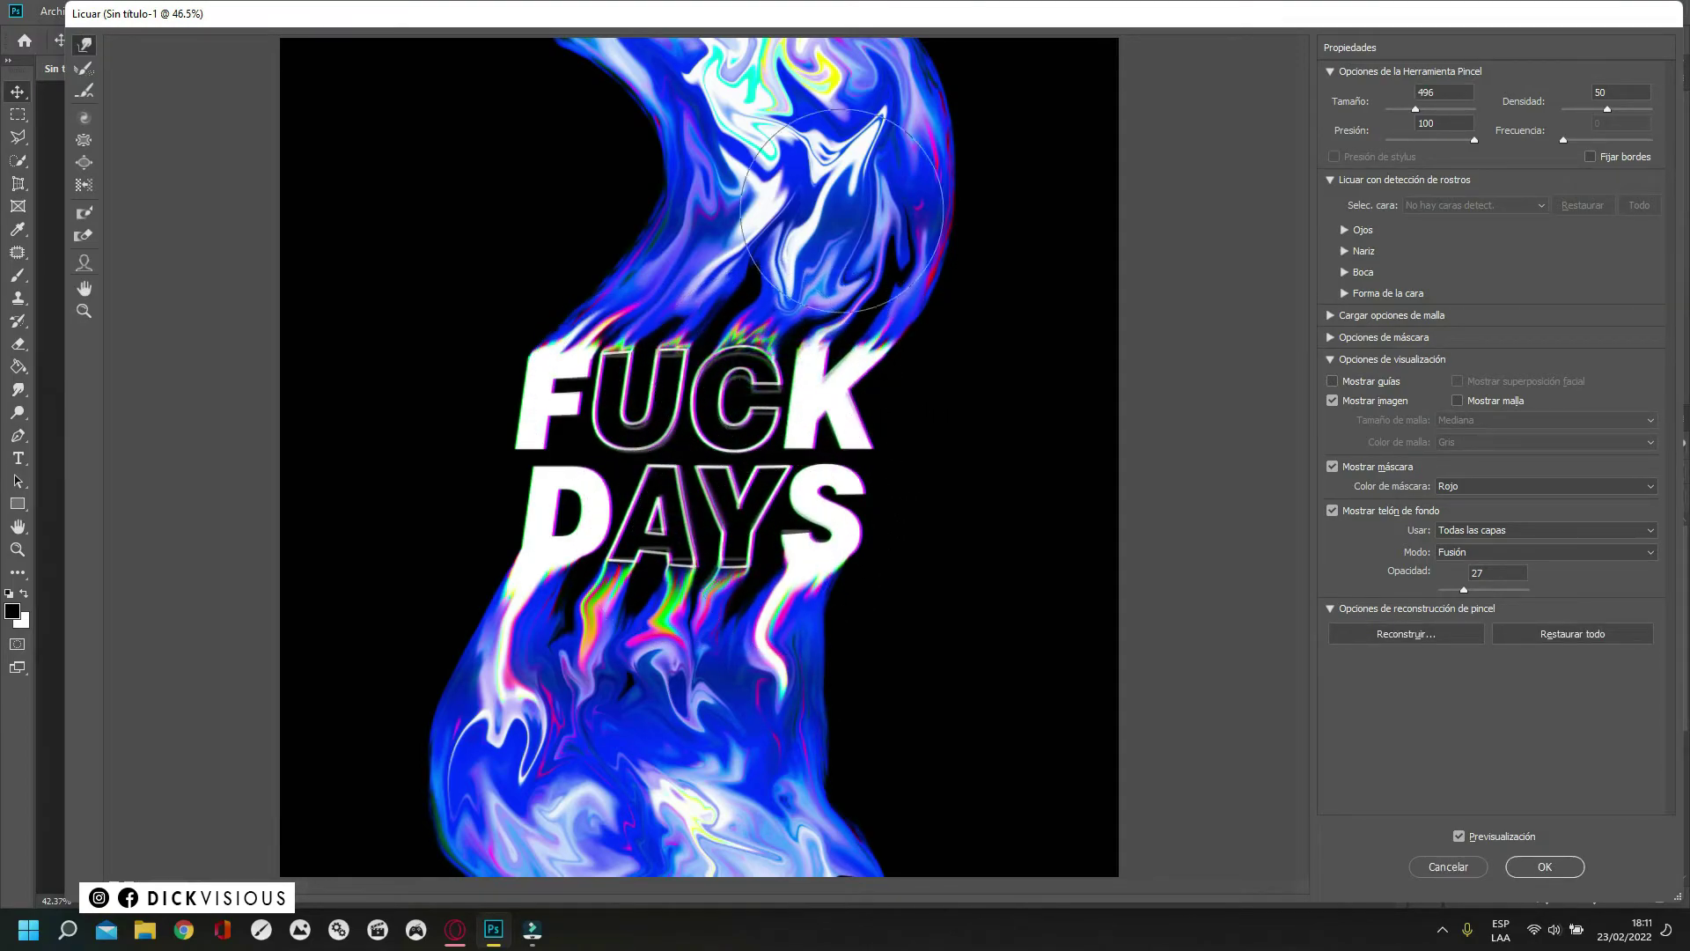
key(bracketright)
key(bracketright)
key(bracketright)
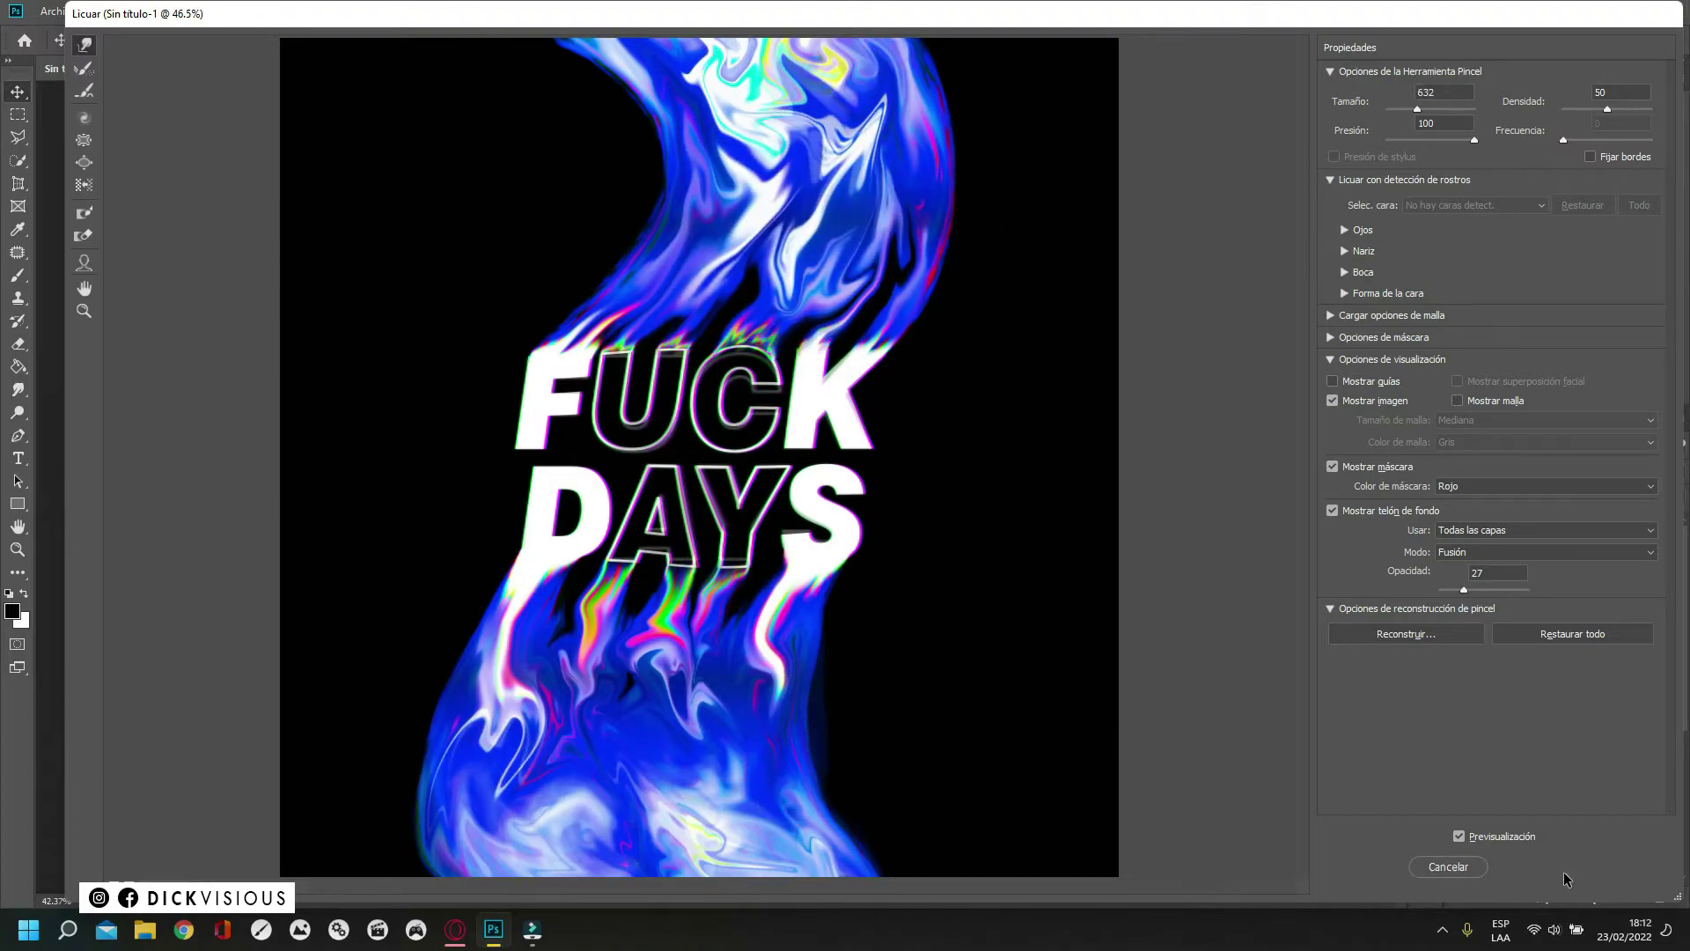
click(1566, 874)
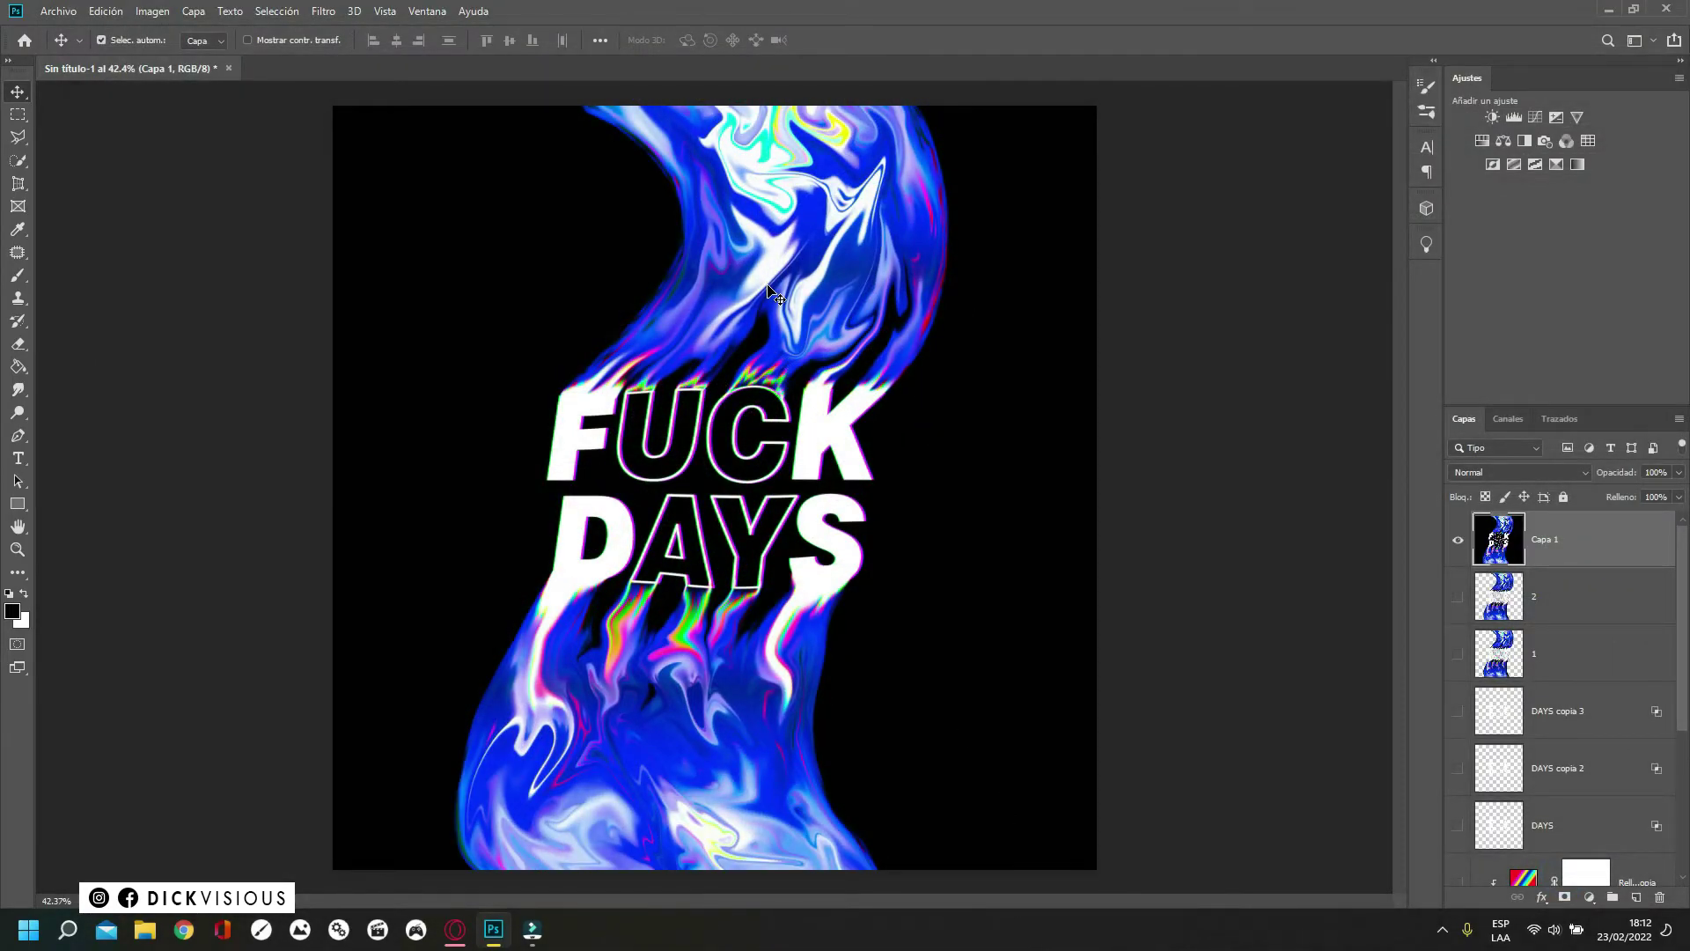
scroll(769, 290, down, 2)
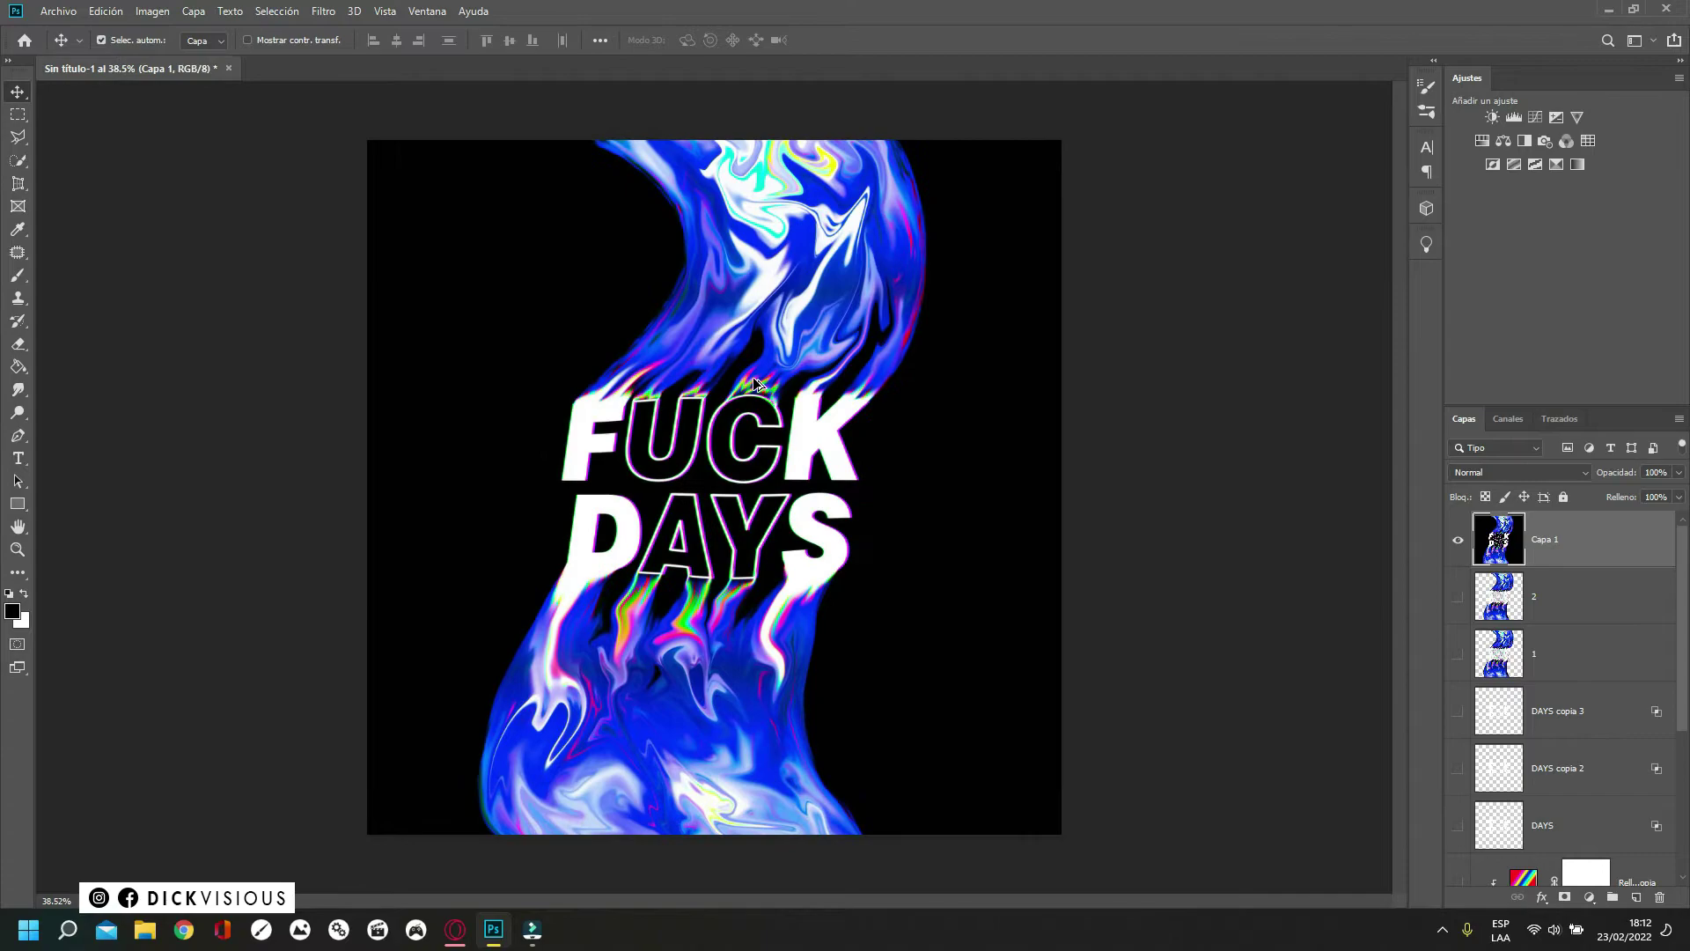
- Add 5% monochromatic noise to the merged layer
click(323, 10)
mouse_move(396, 328)
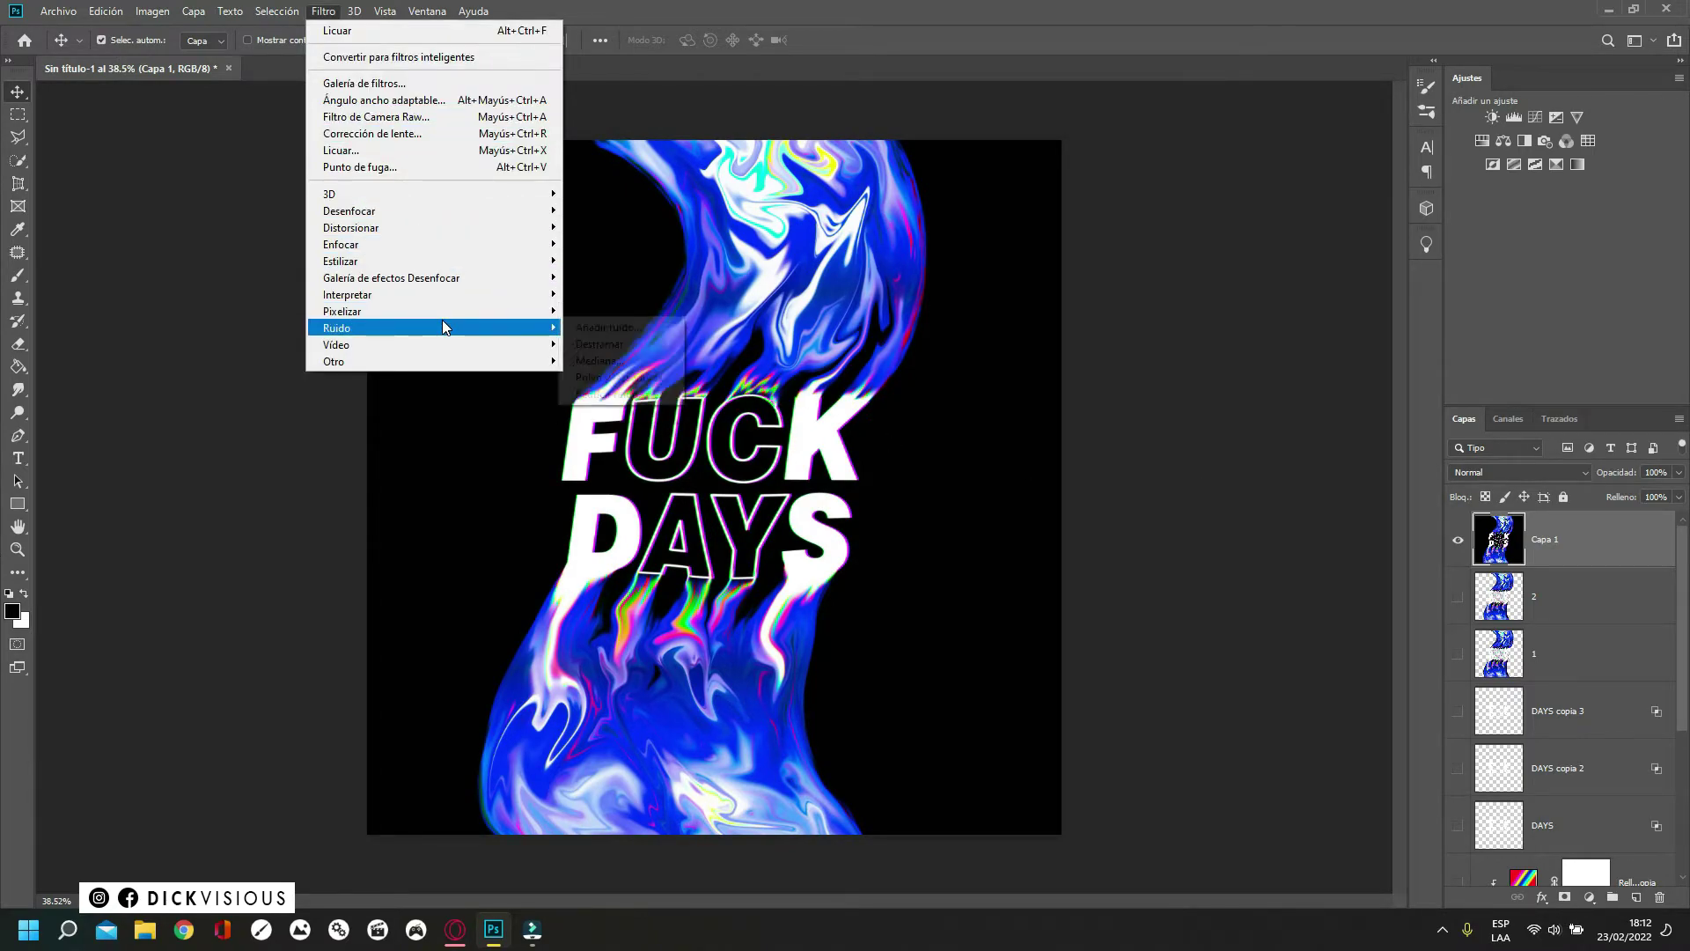
click(591, 328)
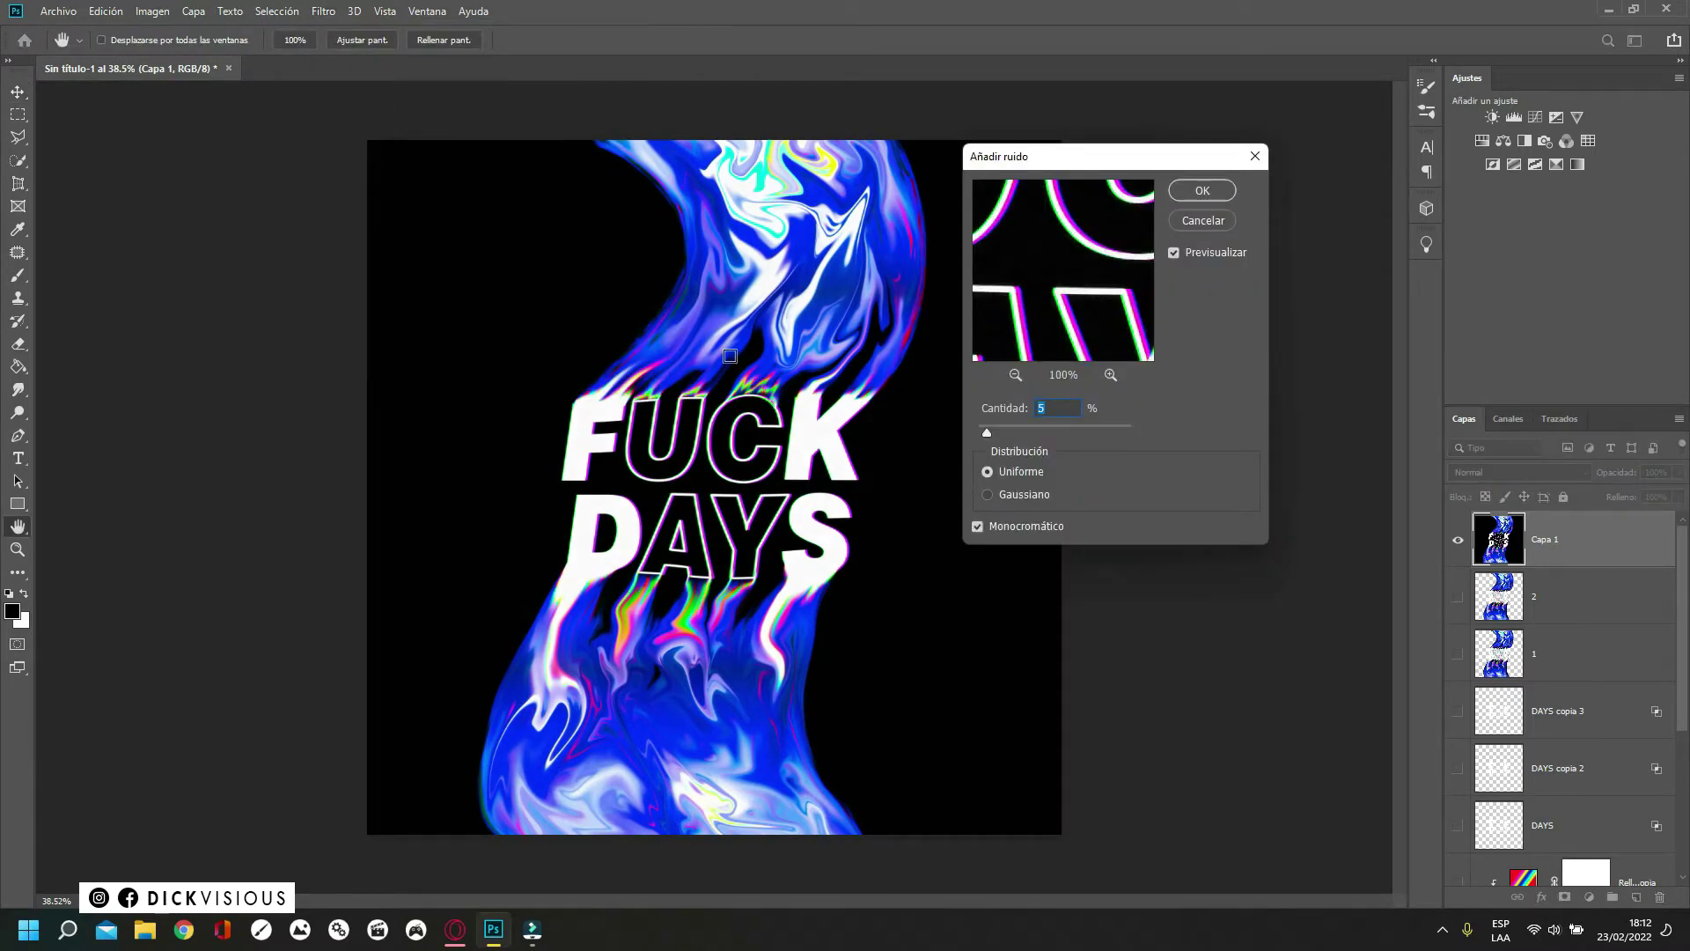
click(676, 281)
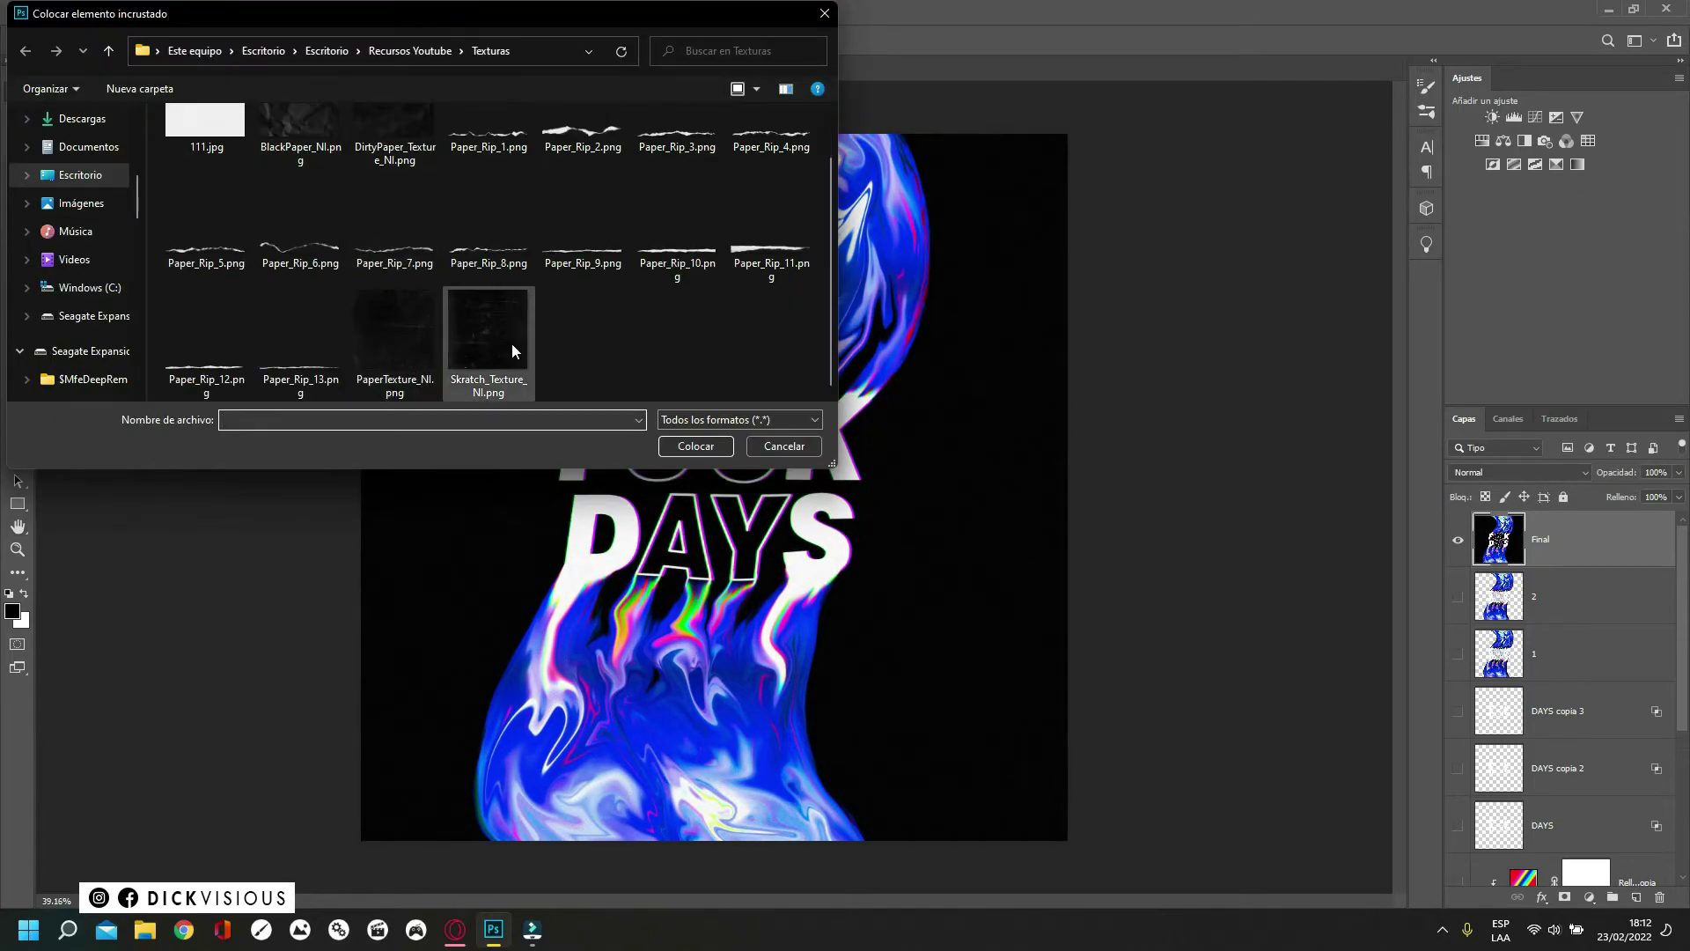
- Place Skratch_Texture_NI.png over the artwork and blend it with Sobreexpos. lineal
click(479, 346)
click(695, 445)
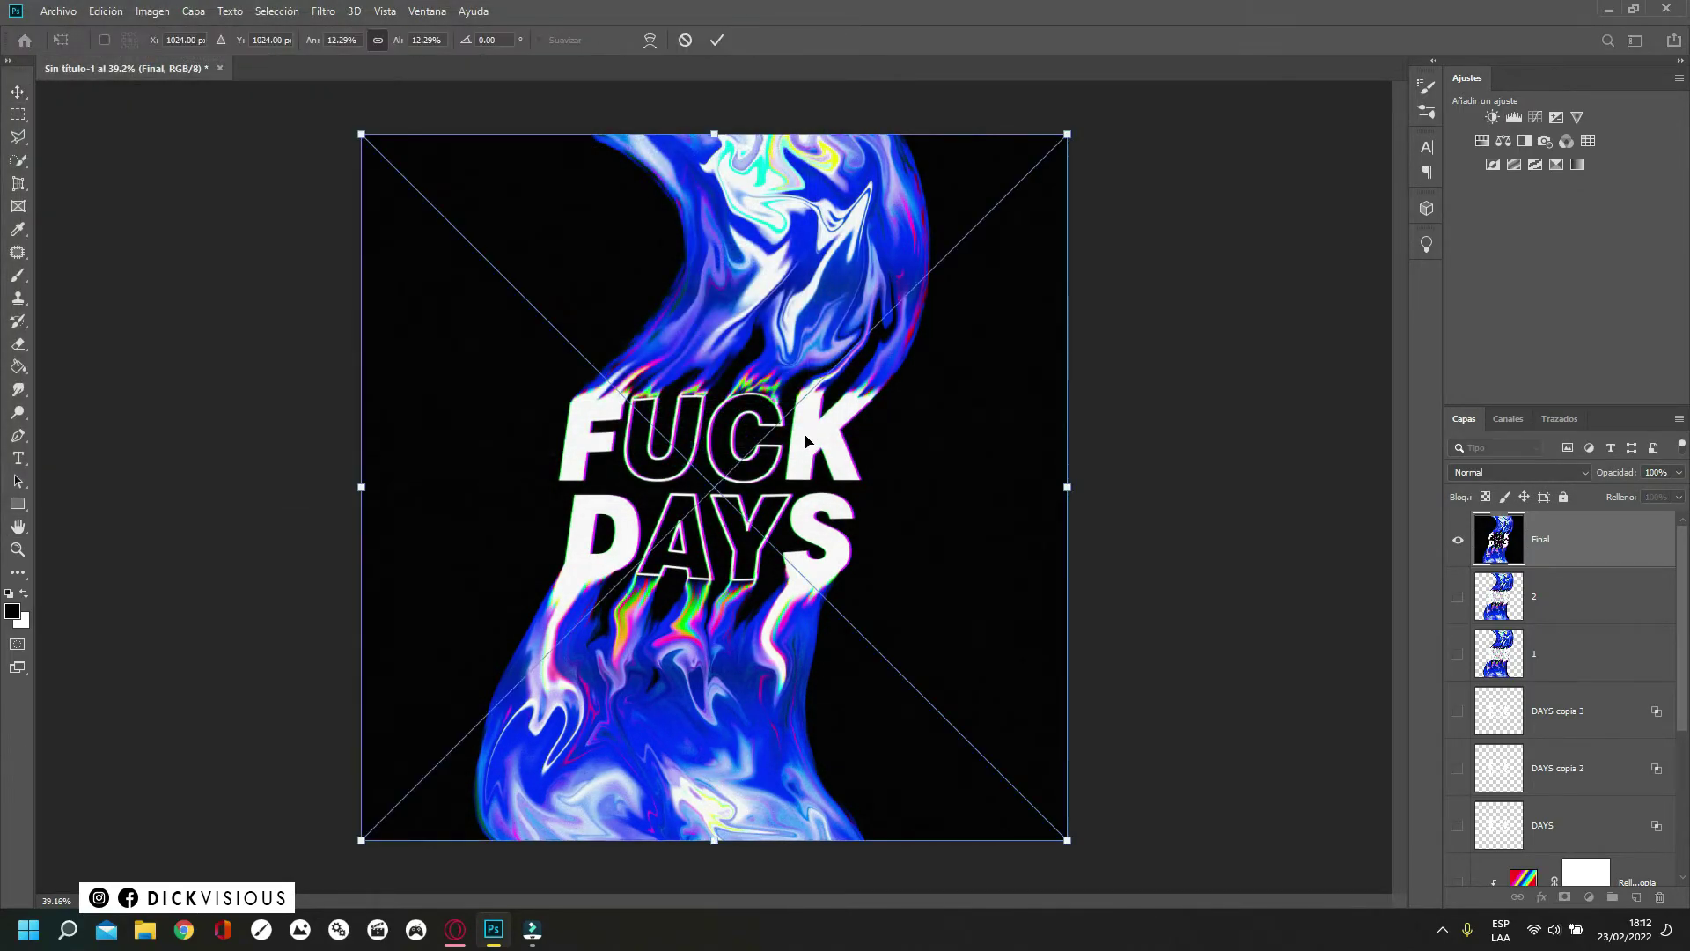
key(Return)
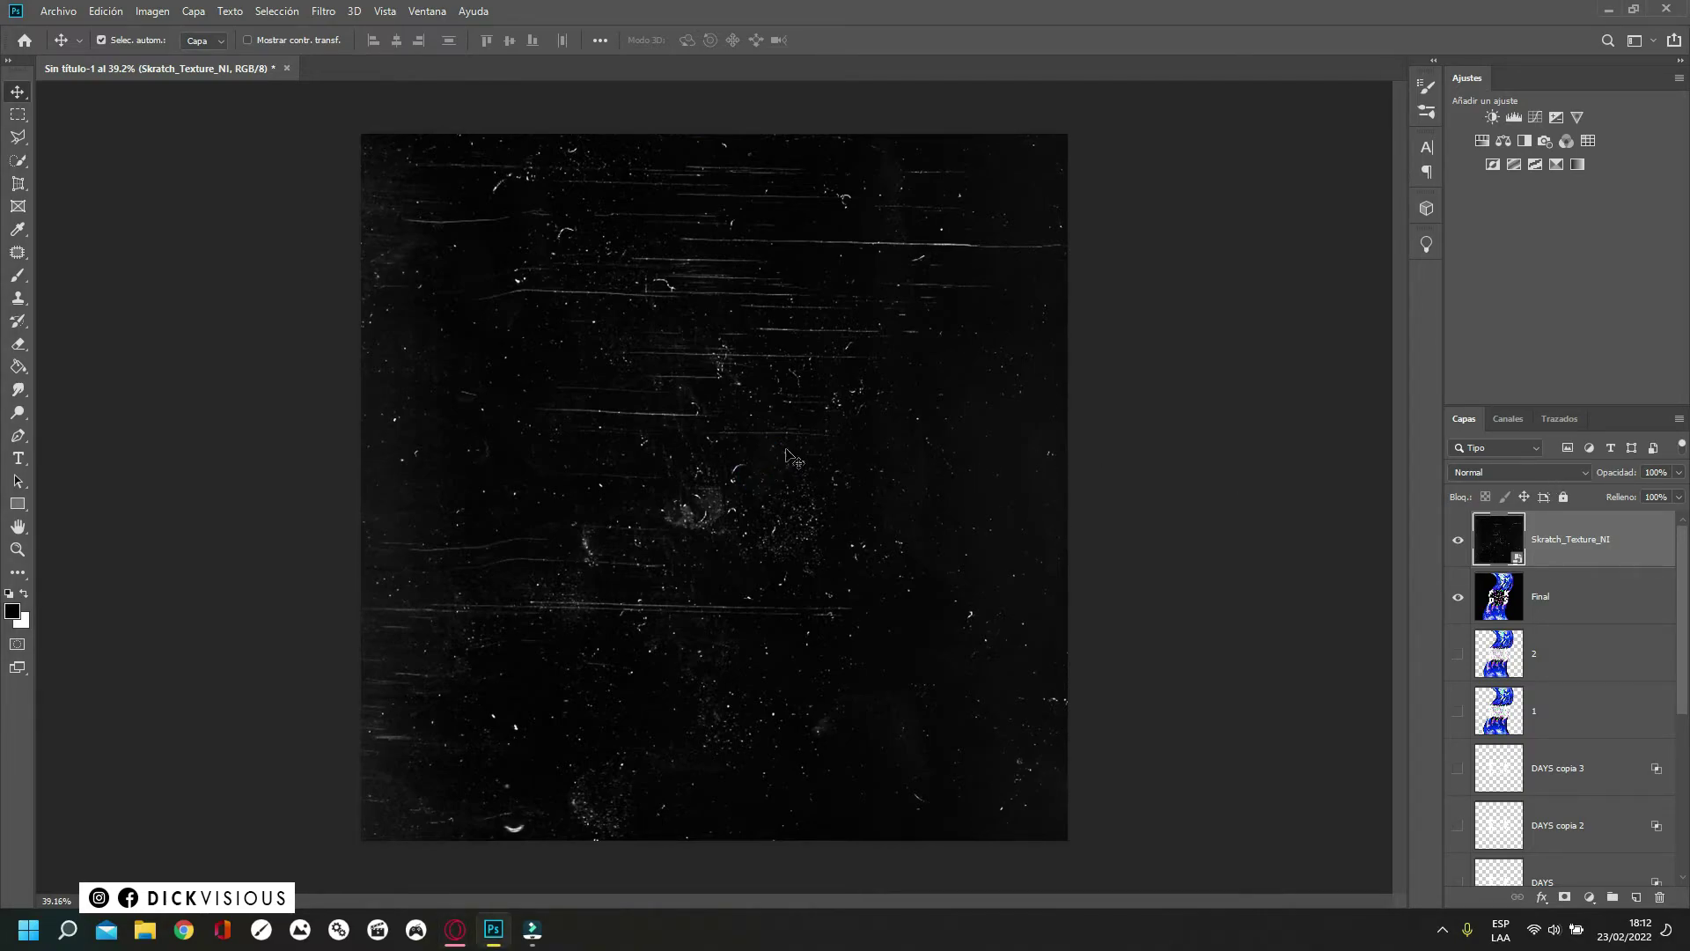
click(1555, 478)
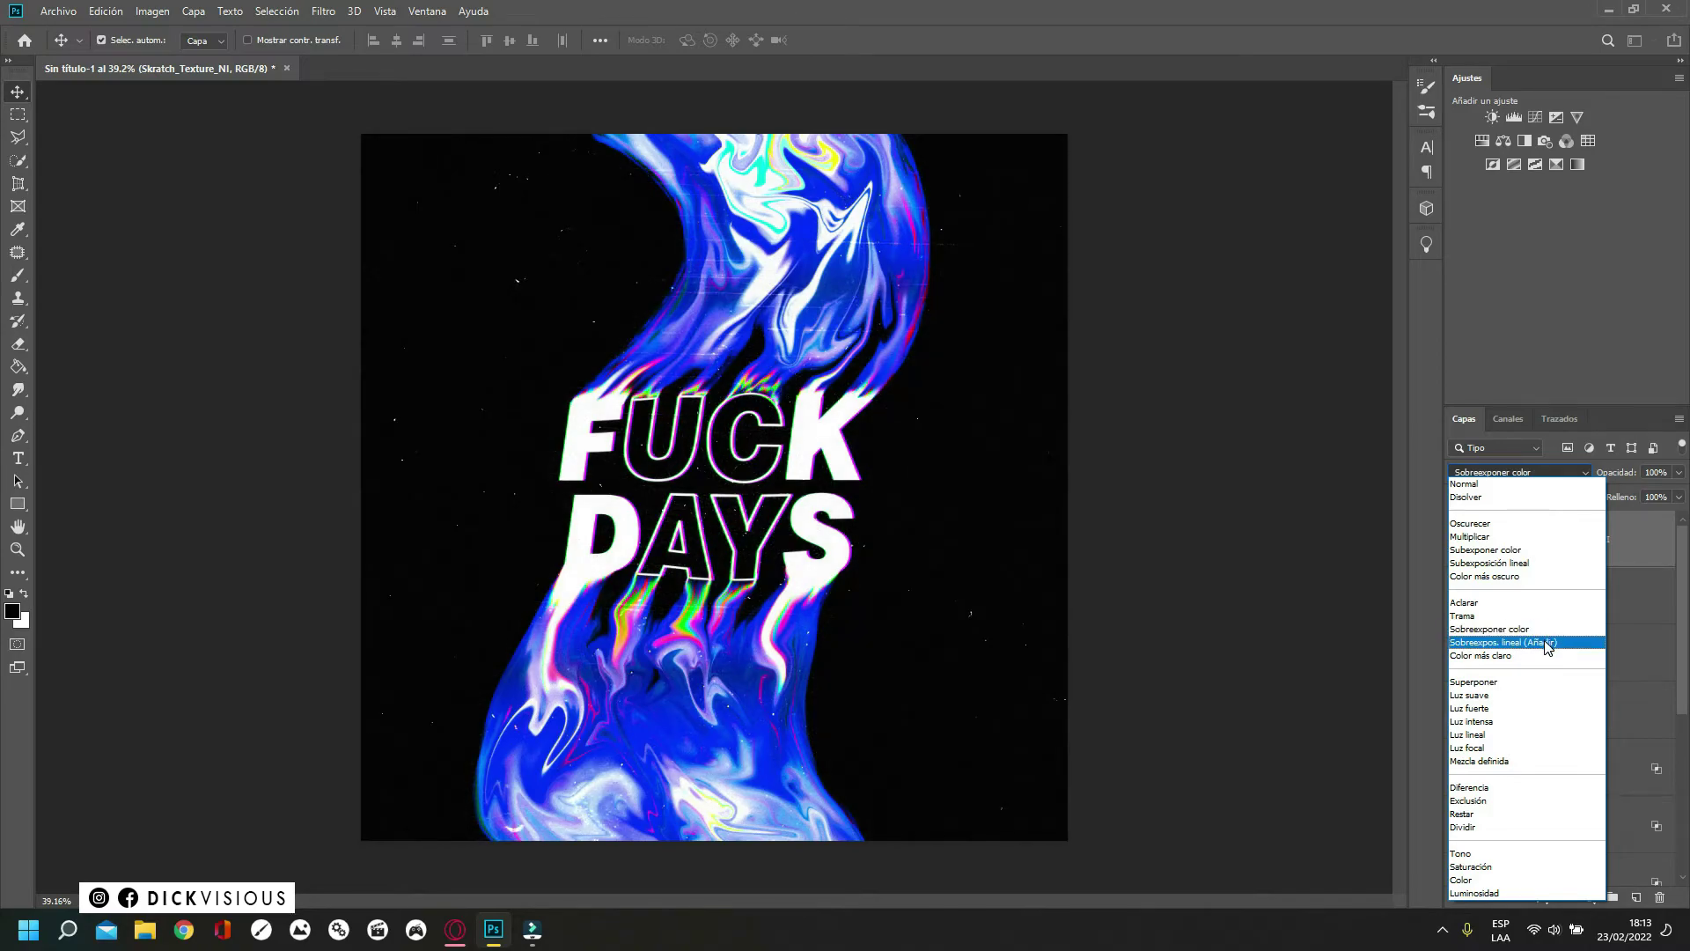
click(1548, 646)
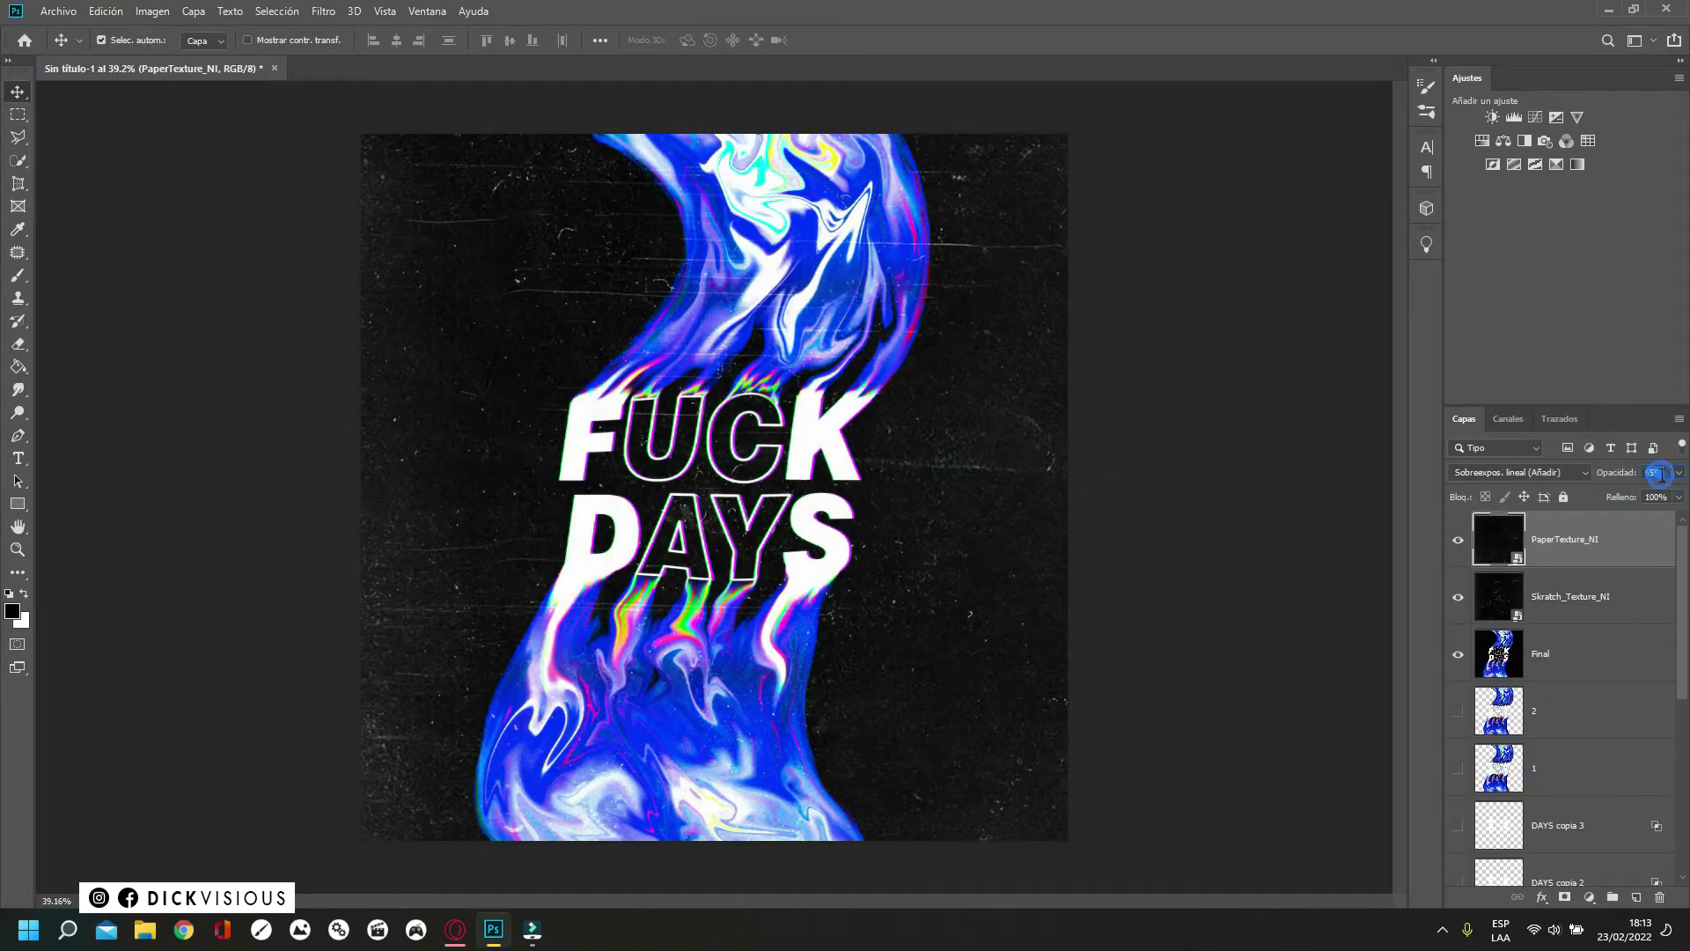
- Add a Curves adjustment layer (Curvas 1) above the texture layers for contrast
click(1556, 117)
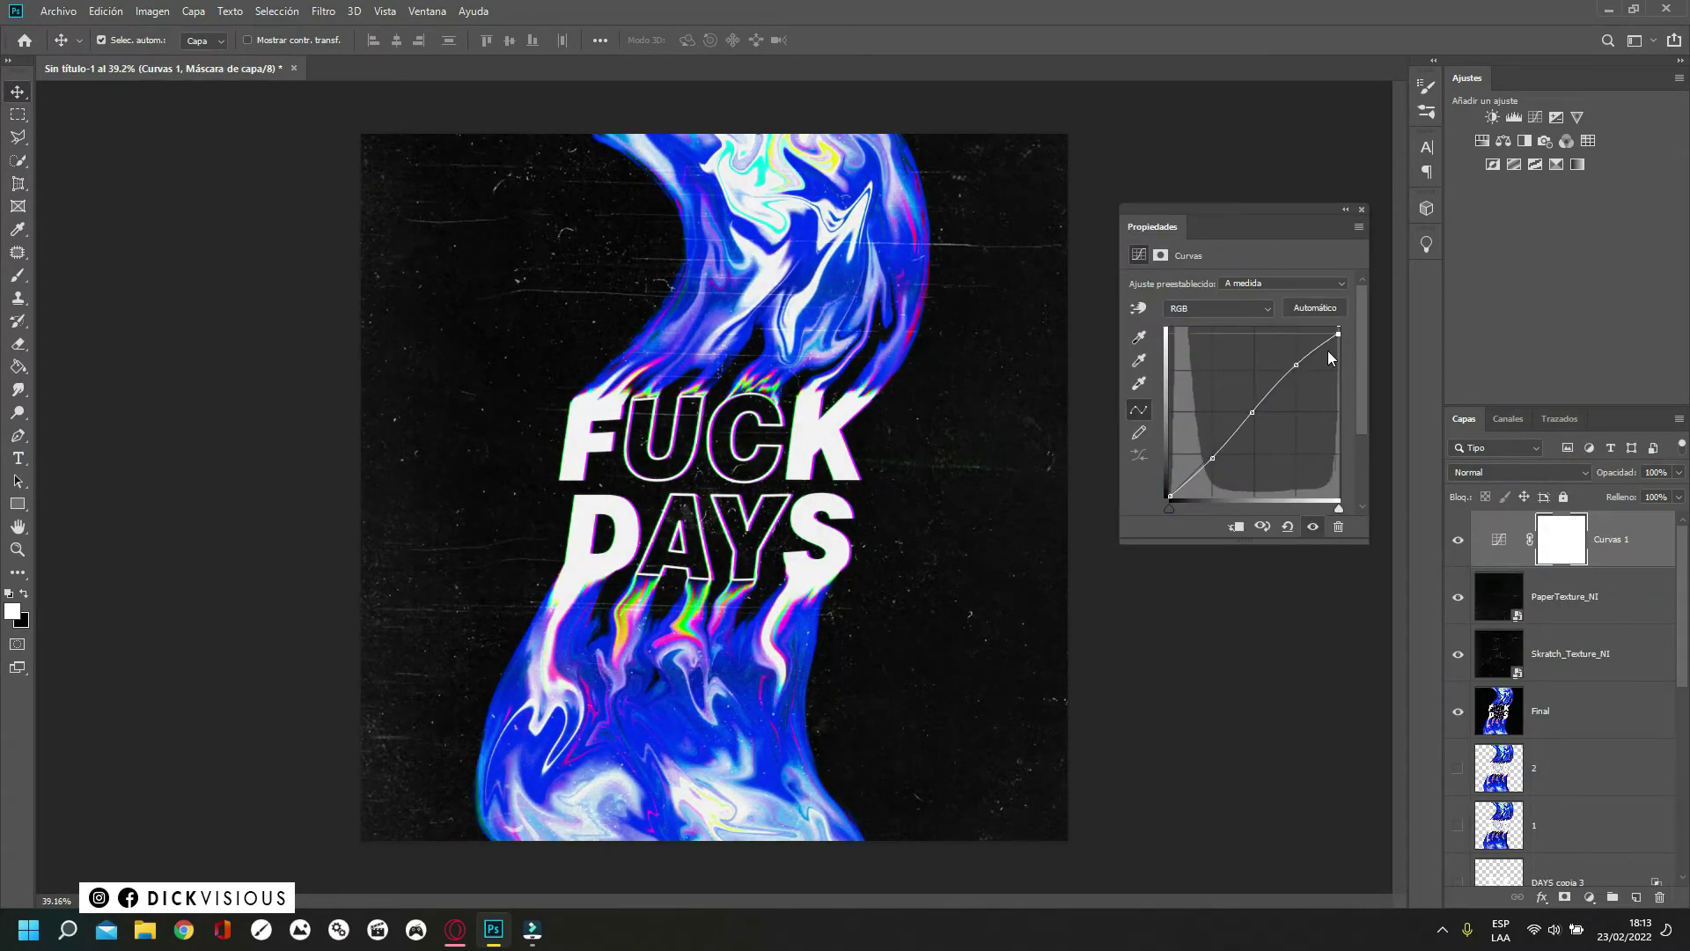